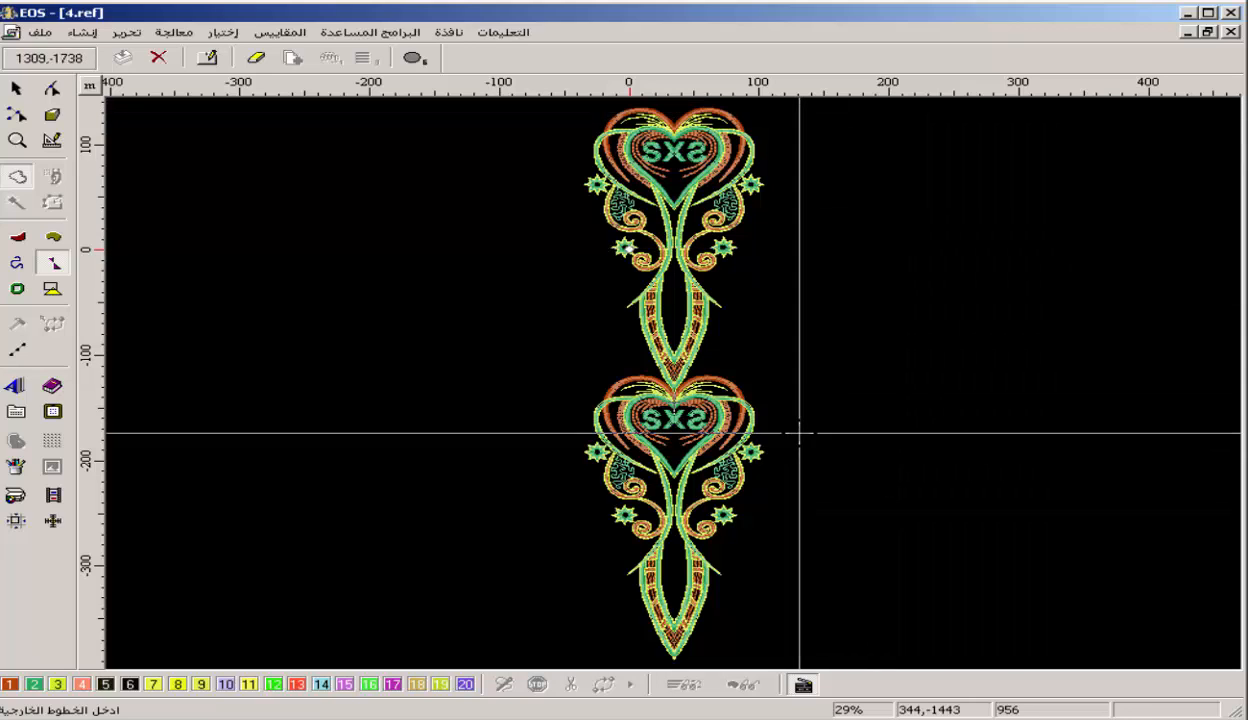
Limit the display to the branch (الفروع) stitch blocks of both heart motifs.
key("Escape")
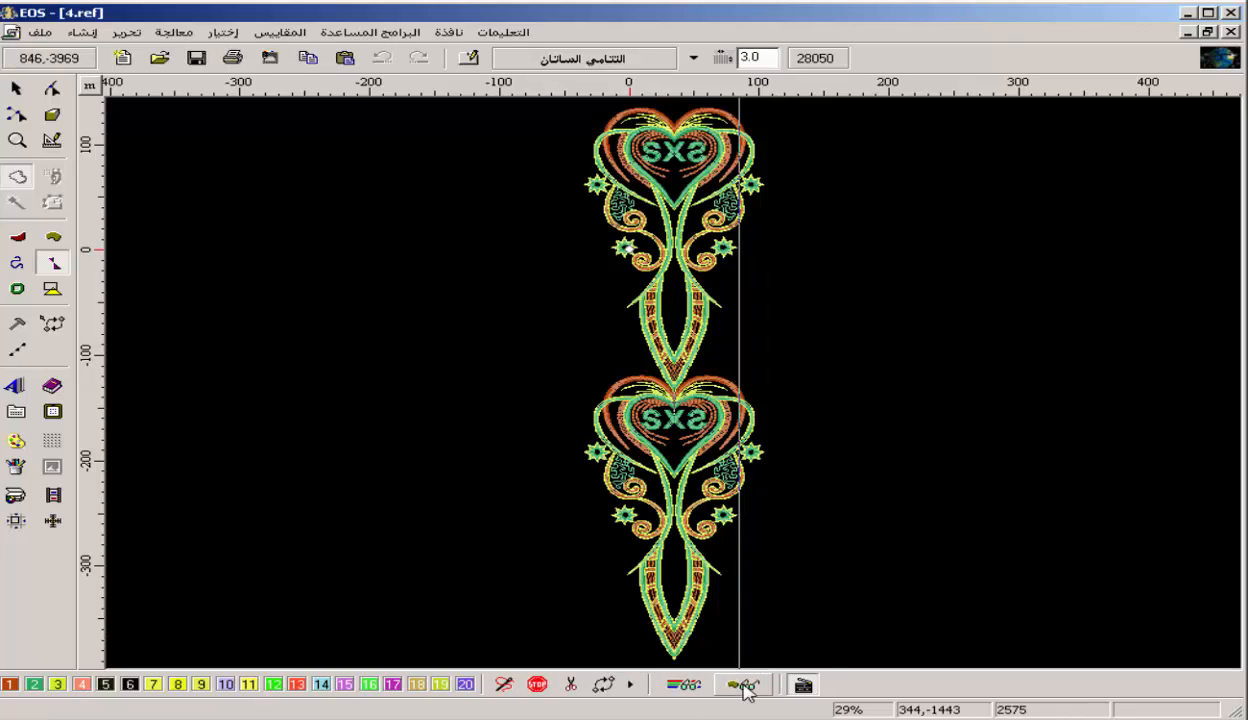
left_click(703, 690)
left_click(683, 690)
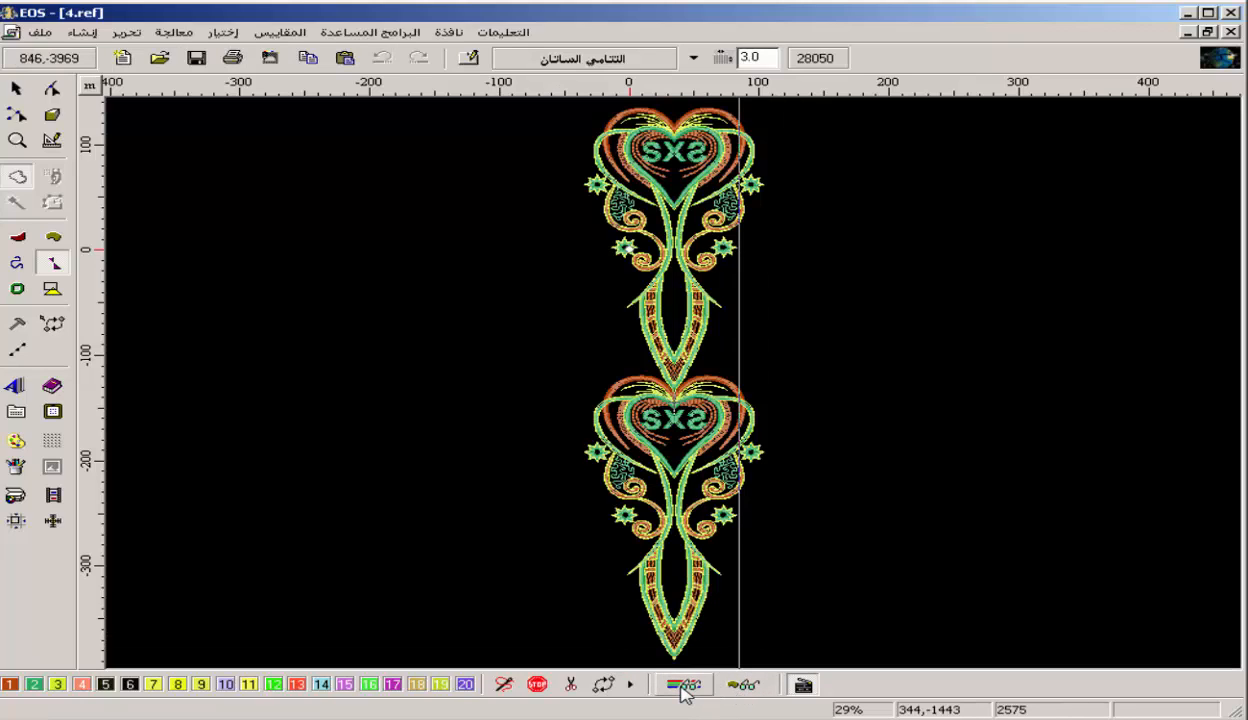
left_click(743, 688)
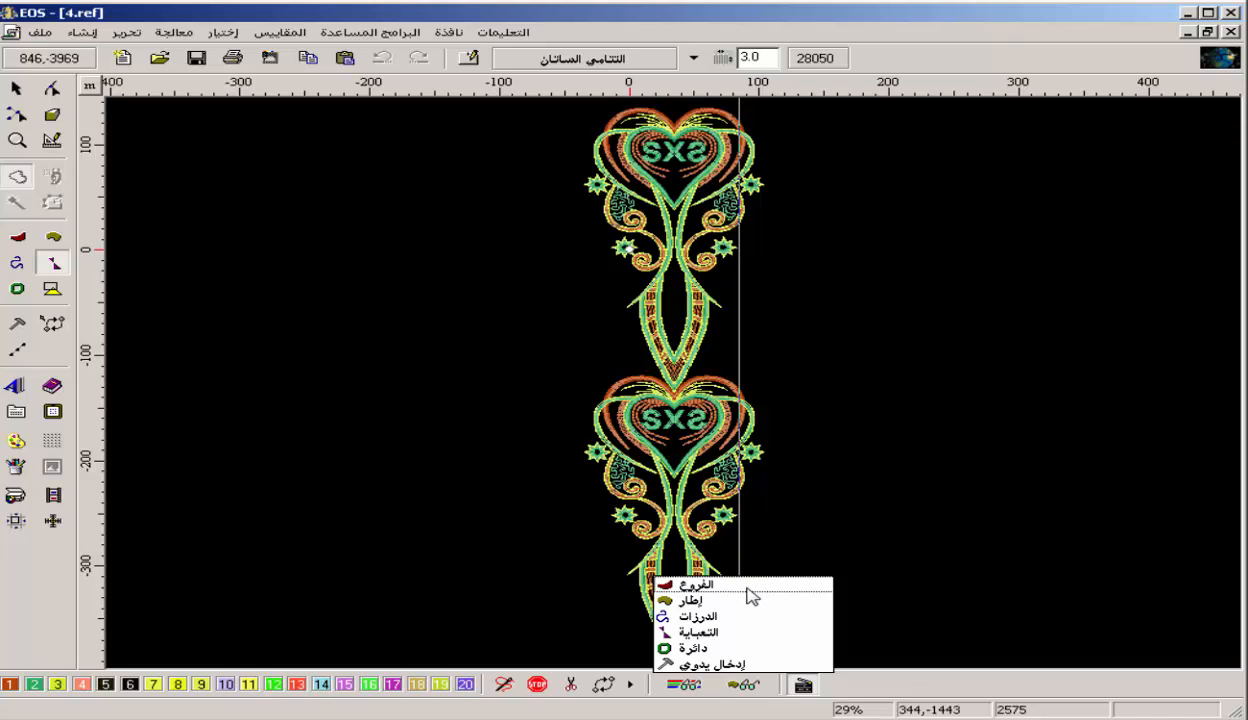
key("Return")
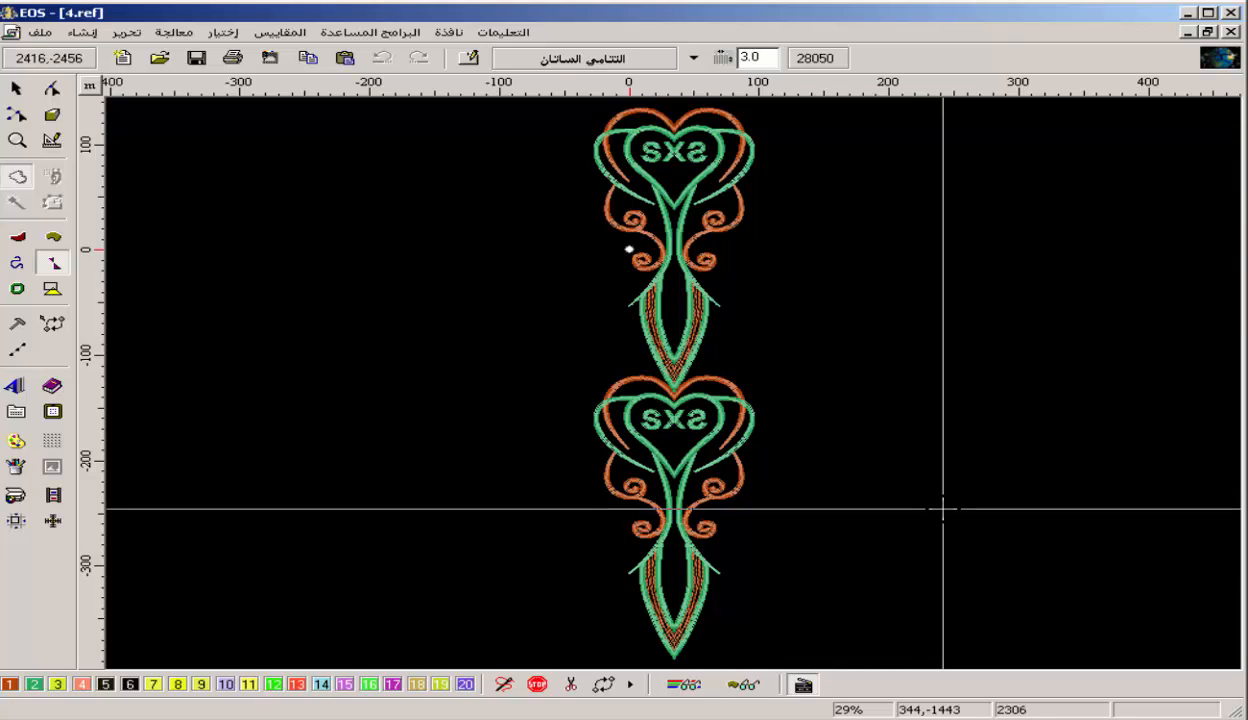
Select all visible branch blocks, then exclude the orange lines inside the upper motif's right leaf from the selection.
left_click(640, 198)
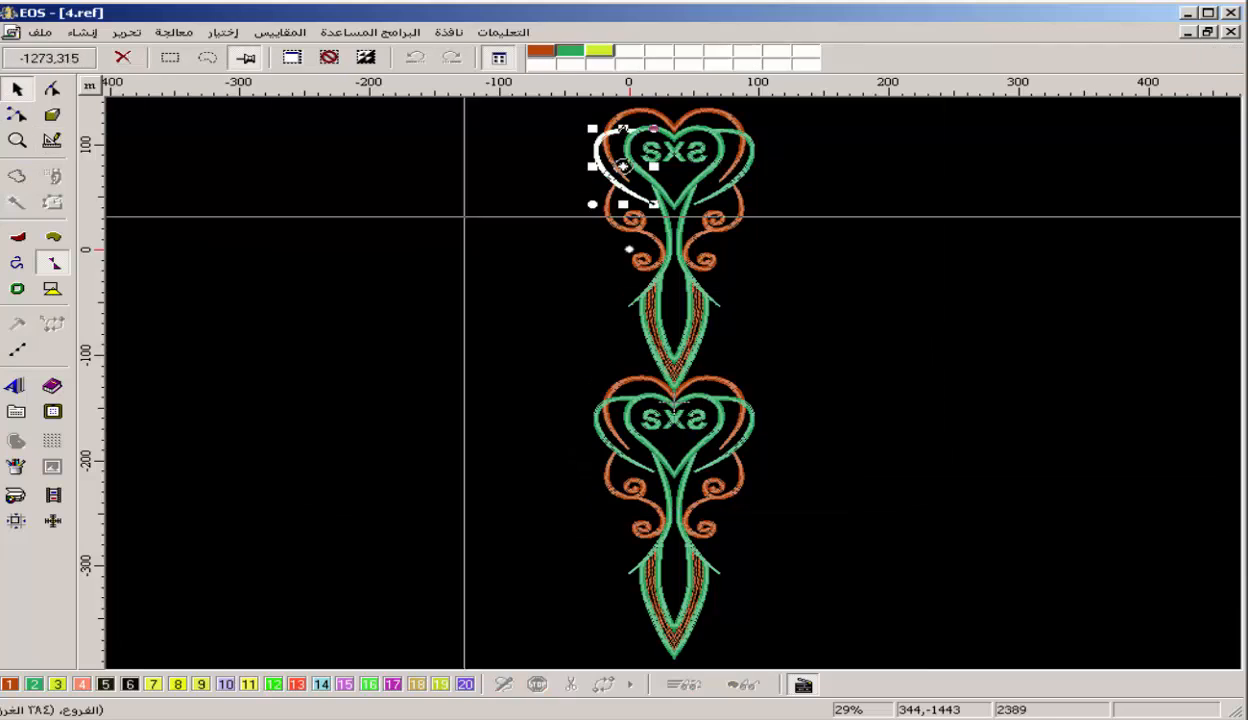
left_click(293, 61)
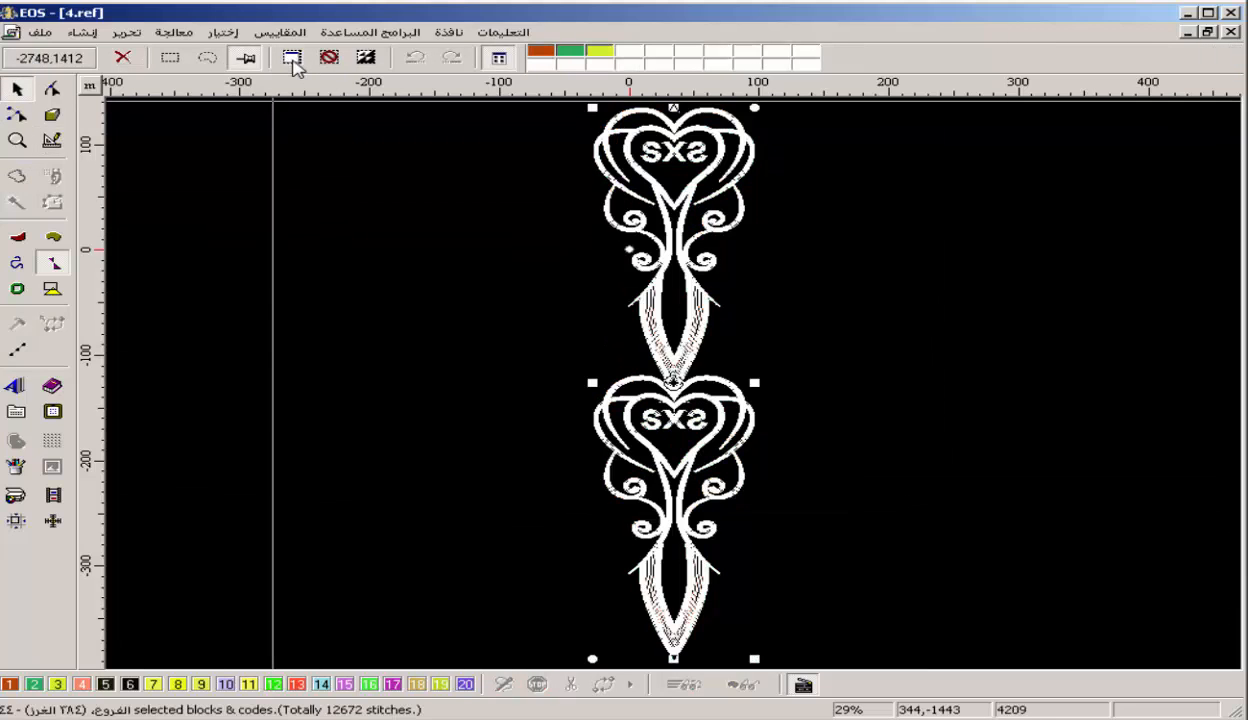
key("z")
left_click_drag(760, 345, 585, 348)
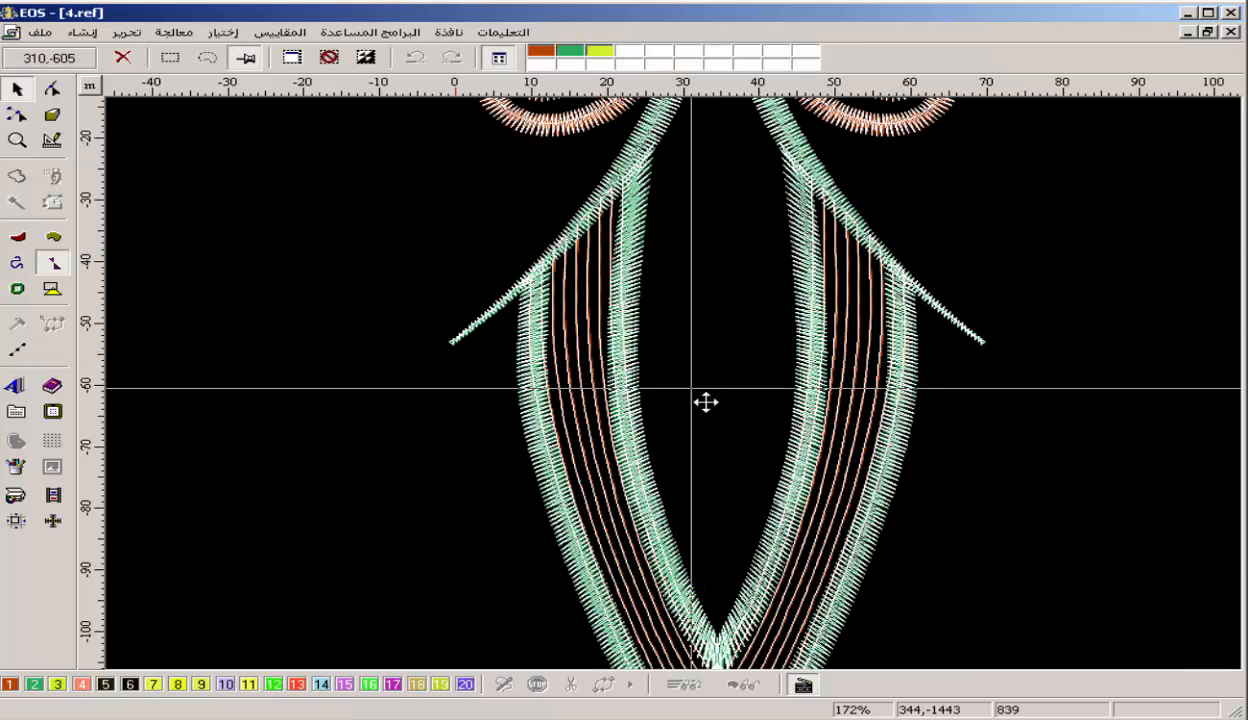
left_click(857, 337, "ctrl")
key("z")
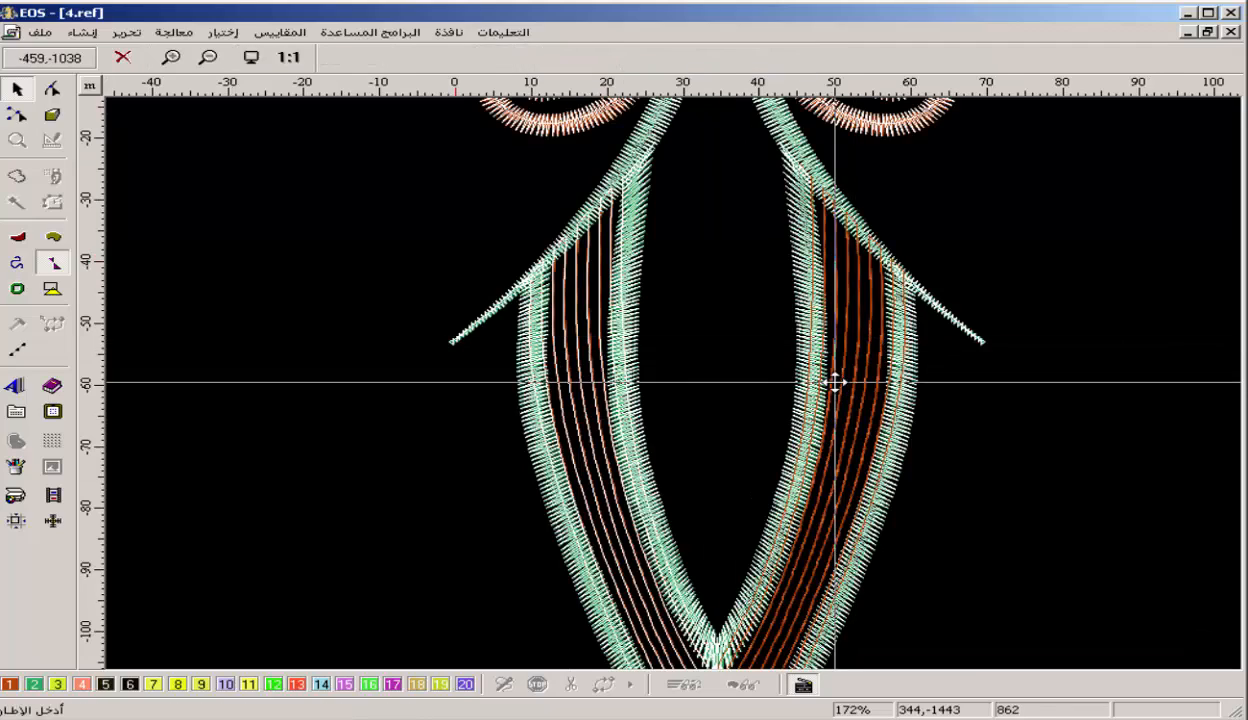
right_click(836, 380)
Exclude the orange lines inside the lower motif's two leaves and the upper motif's left leaf from the selection.
key("z")
left_click_drag(716, 553, 638, 603)
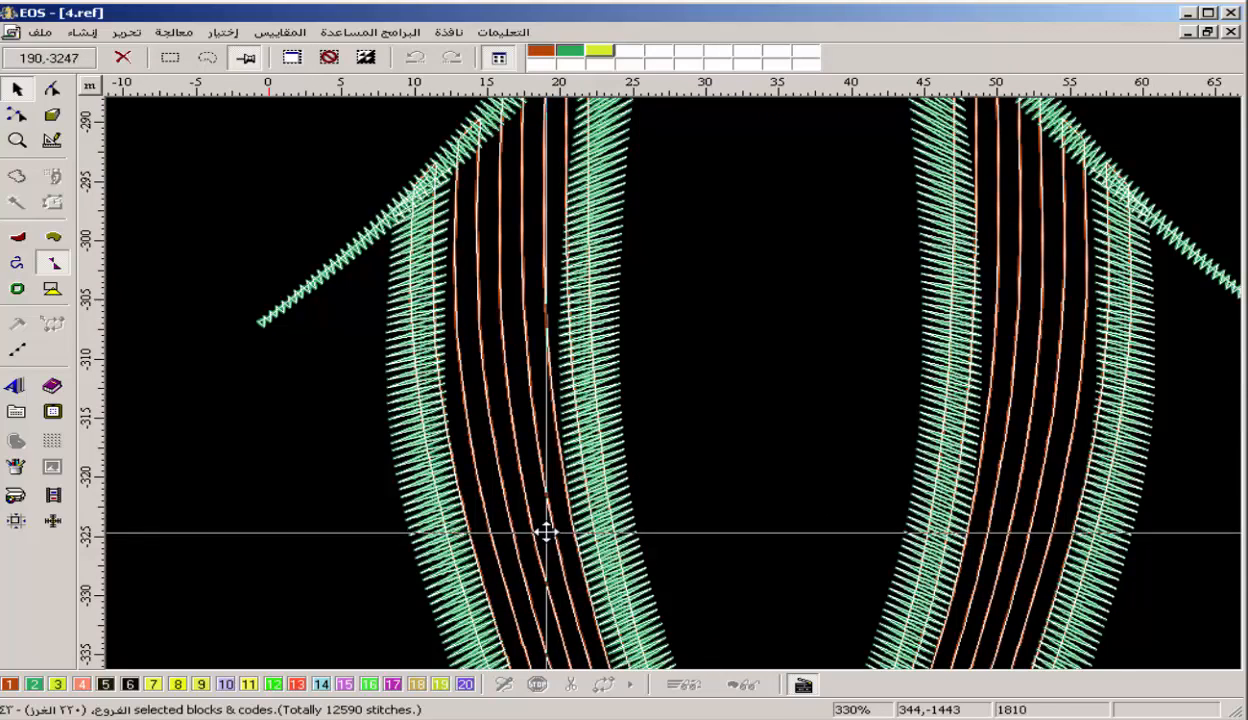
left_click(523, 493, "ctrl")
key("z")
right_click(590, 517)
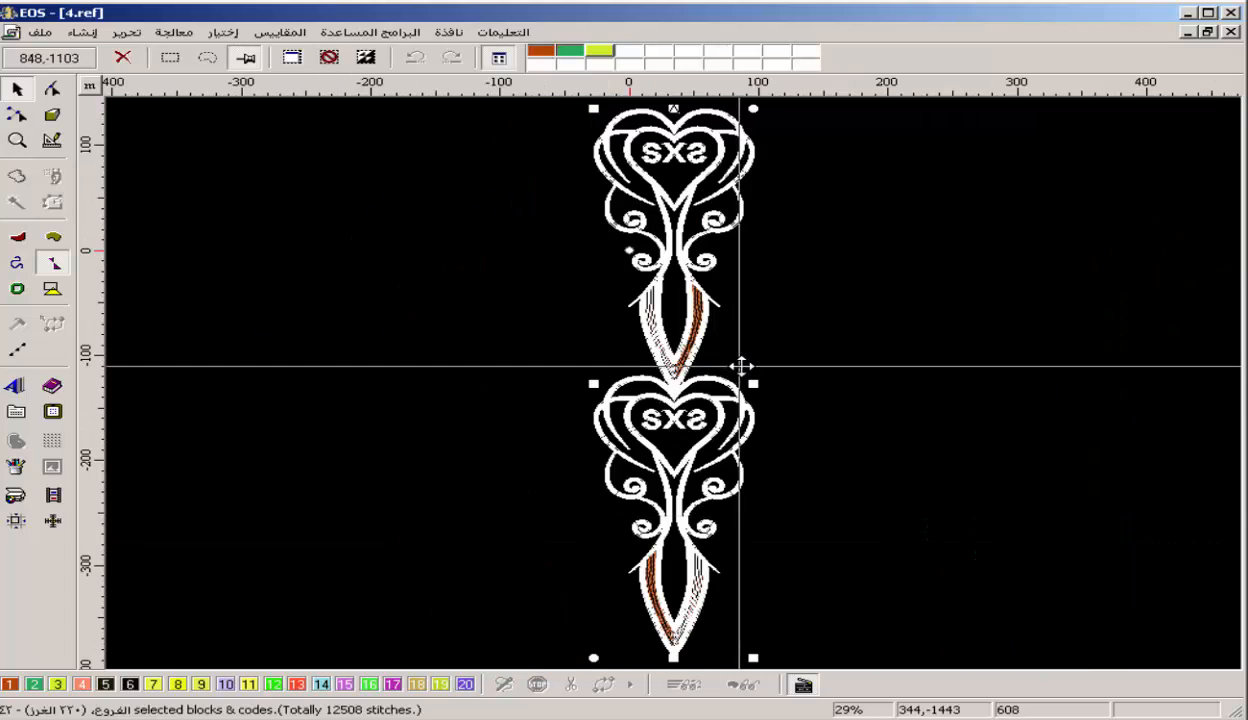
left_click_drag(782, 541, 629, 608)
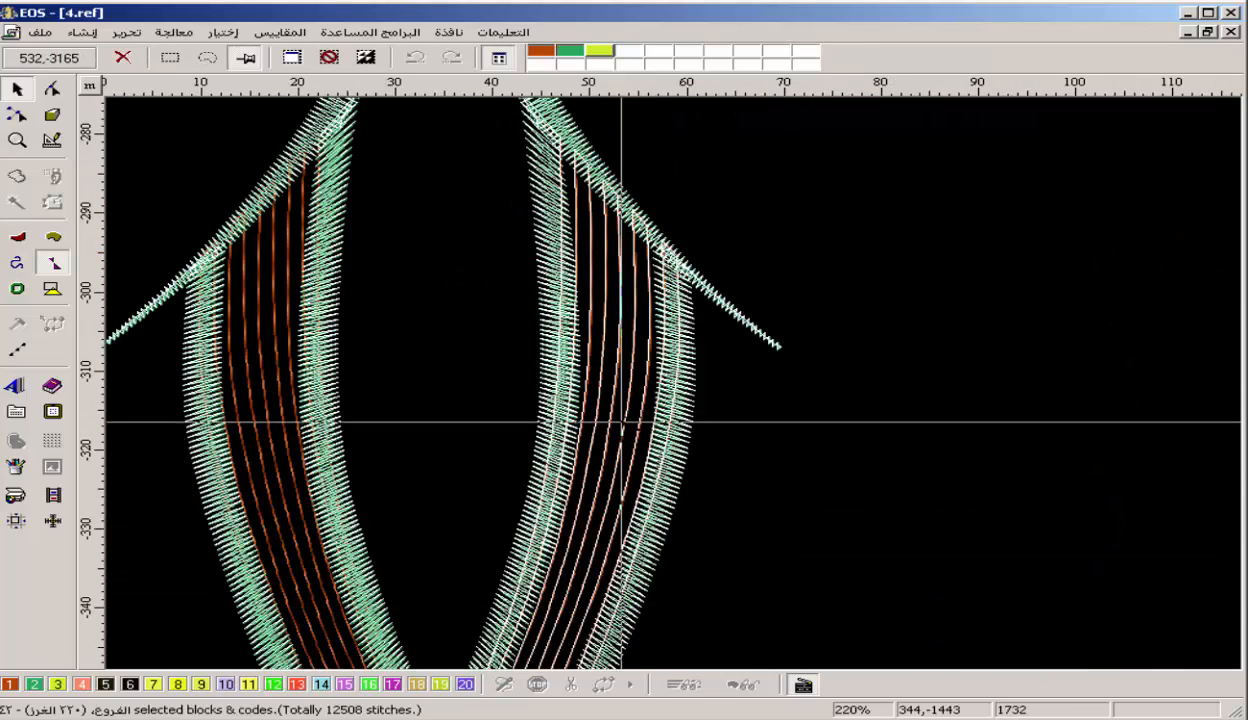
left_click(635, 429, "ctrl")
key("z")
right_click(637, 427)
left_click(654, 311, "ctrl")
Set the density (الكثافة) of the selected branch blocks to 7 in the group properties.
right_click(655, 312)
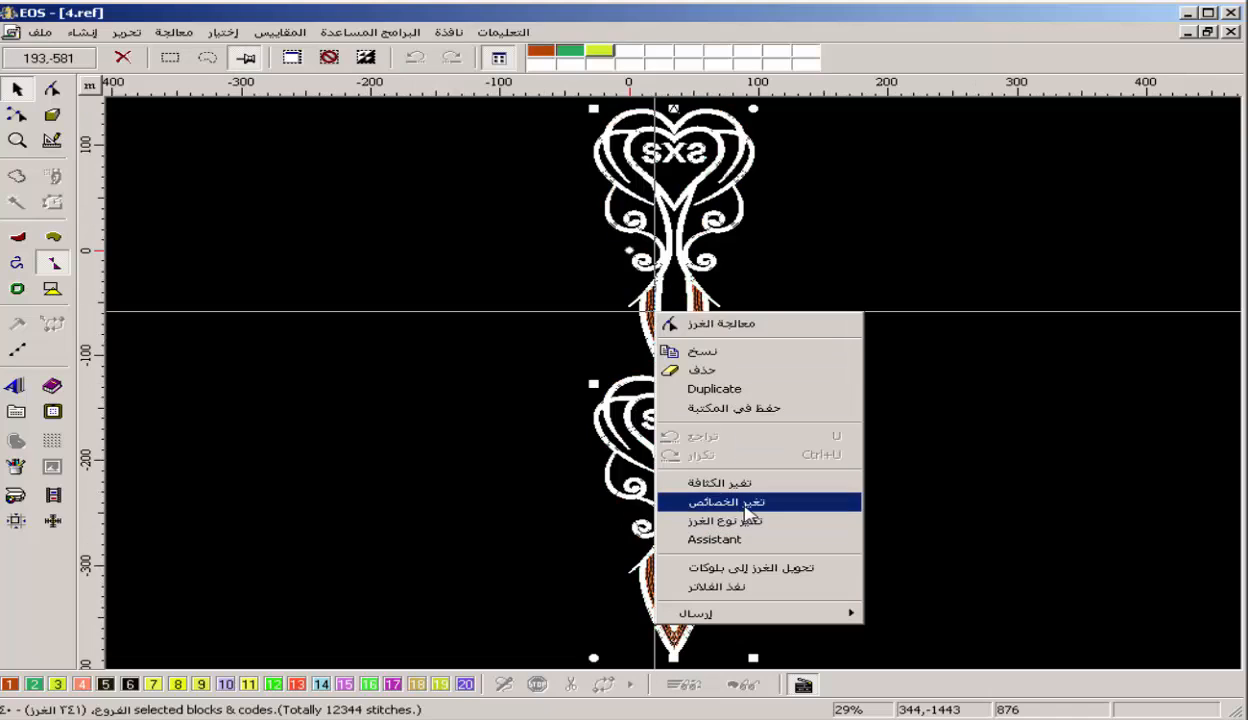
left_click(712, 502)
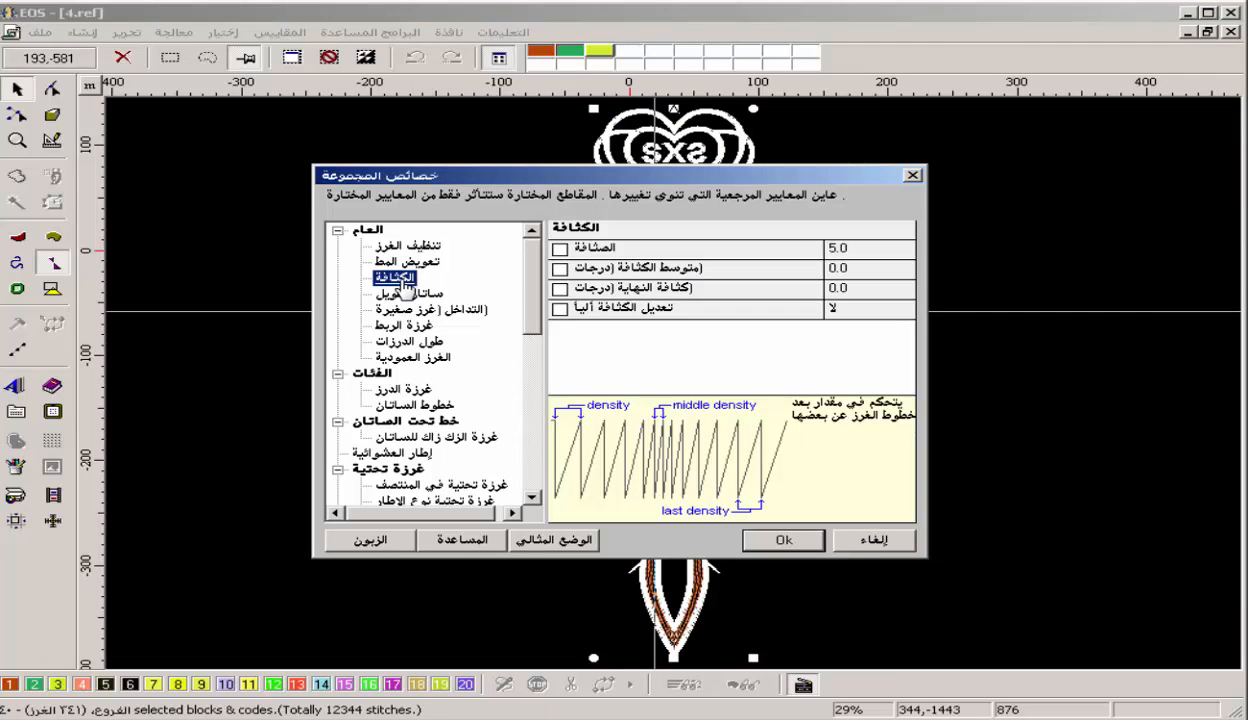
left_click(560, 249)
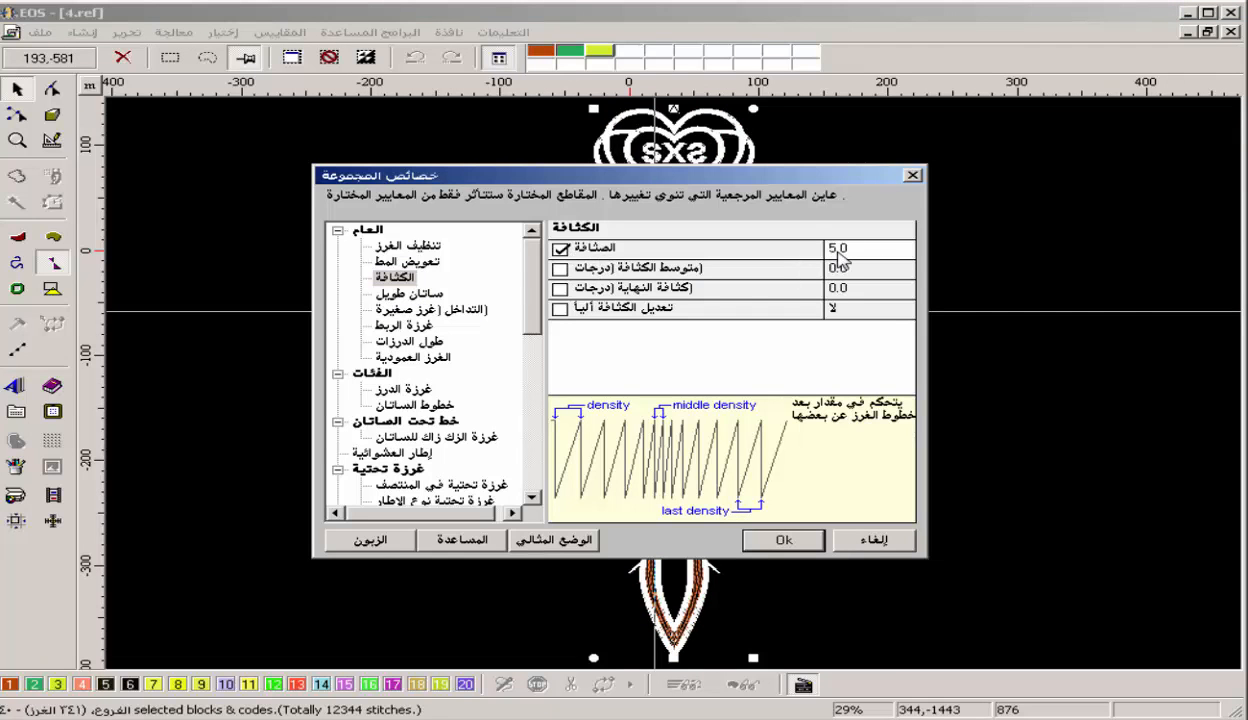
left_click(836, 250)
type("7")
key("Return")
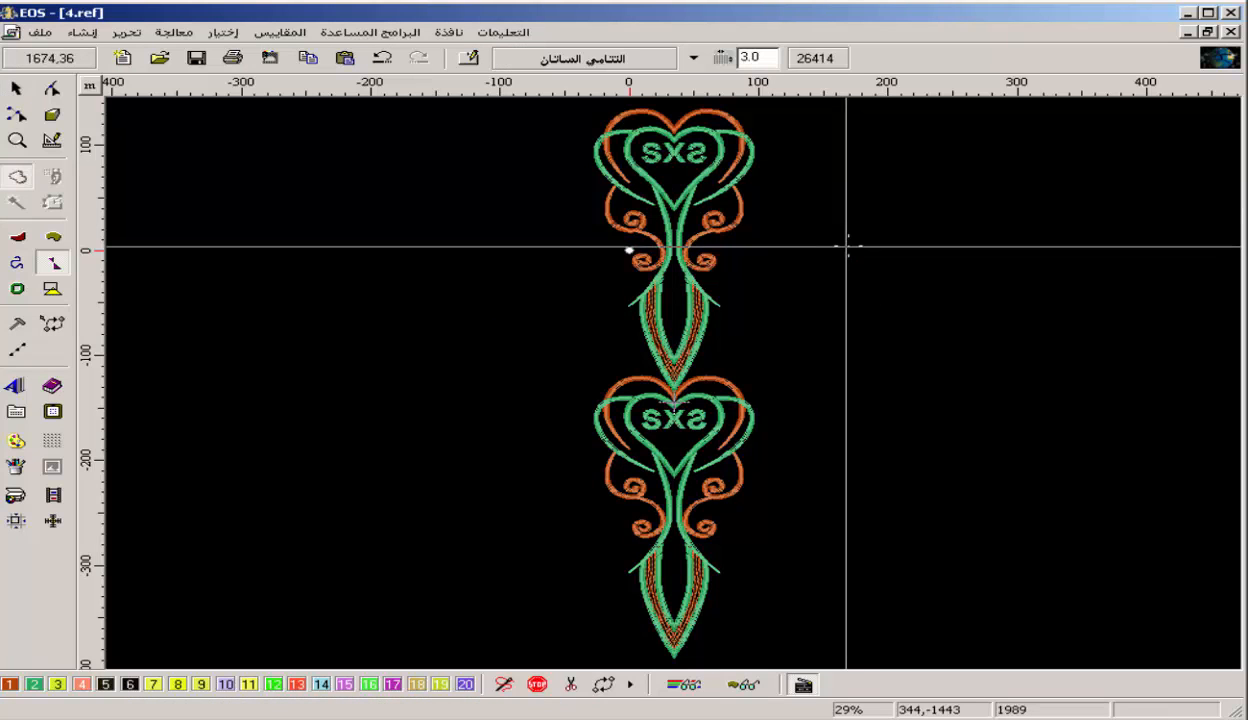
Undo and redo the density change to compare the design's total stitch count.
key("ctrl+z")
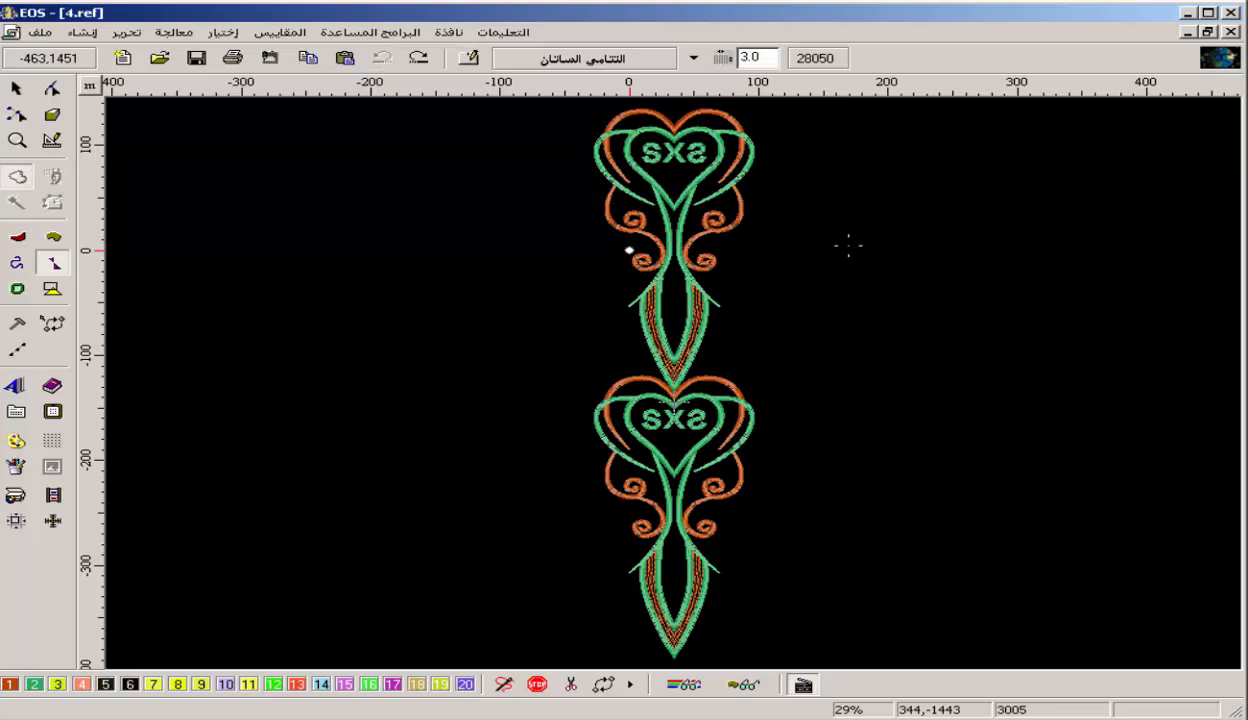
left_click(418, 57)
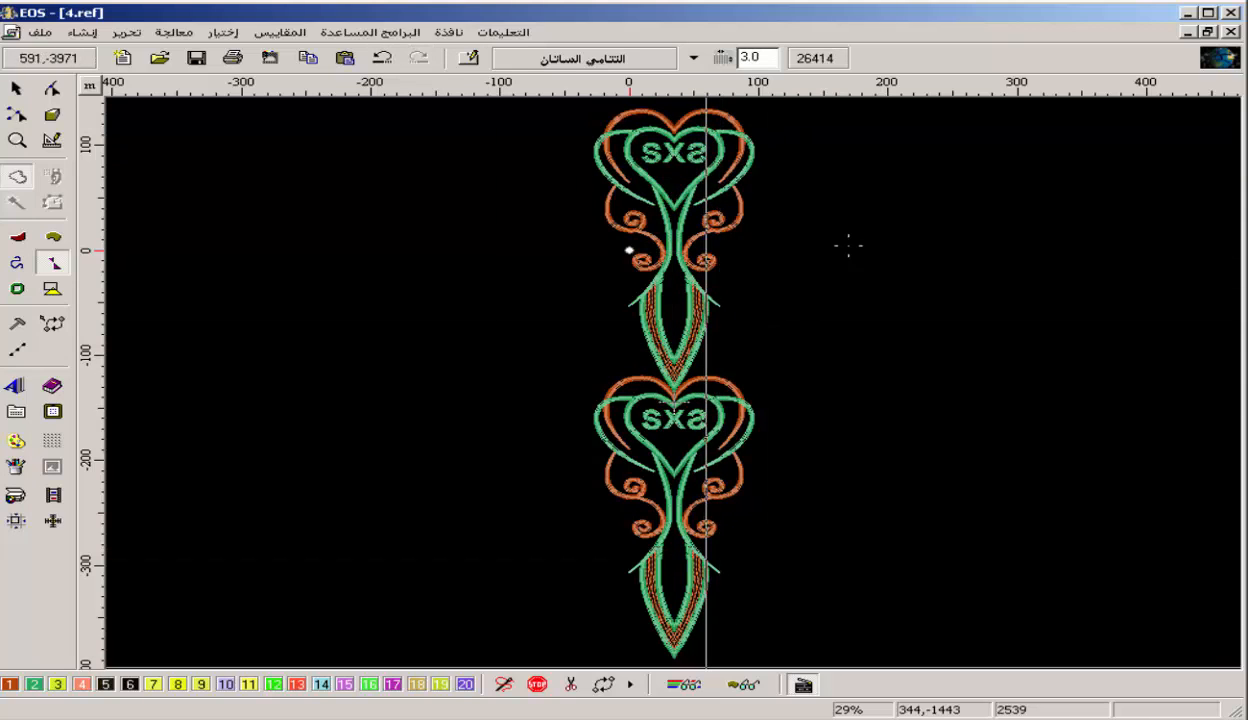
Limit the display to the running-stitch (الدرزات) blocks of the design.
left_click(744, 685)
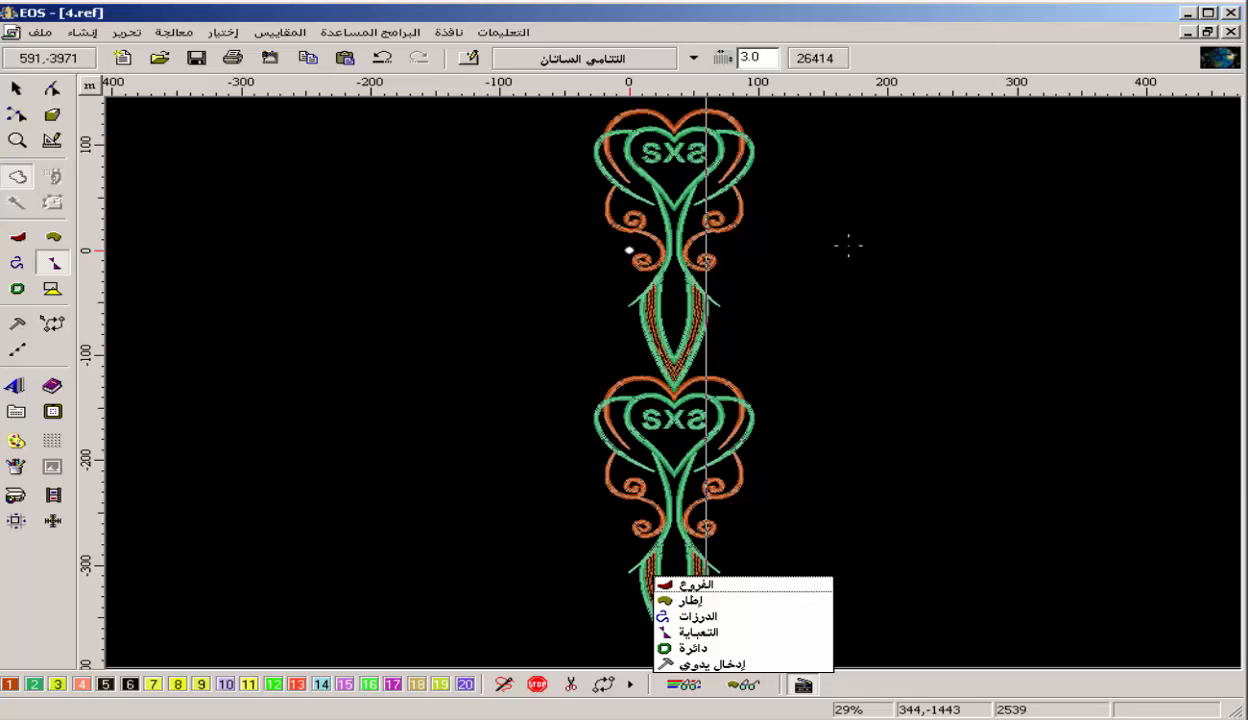
left_click(706, 616)
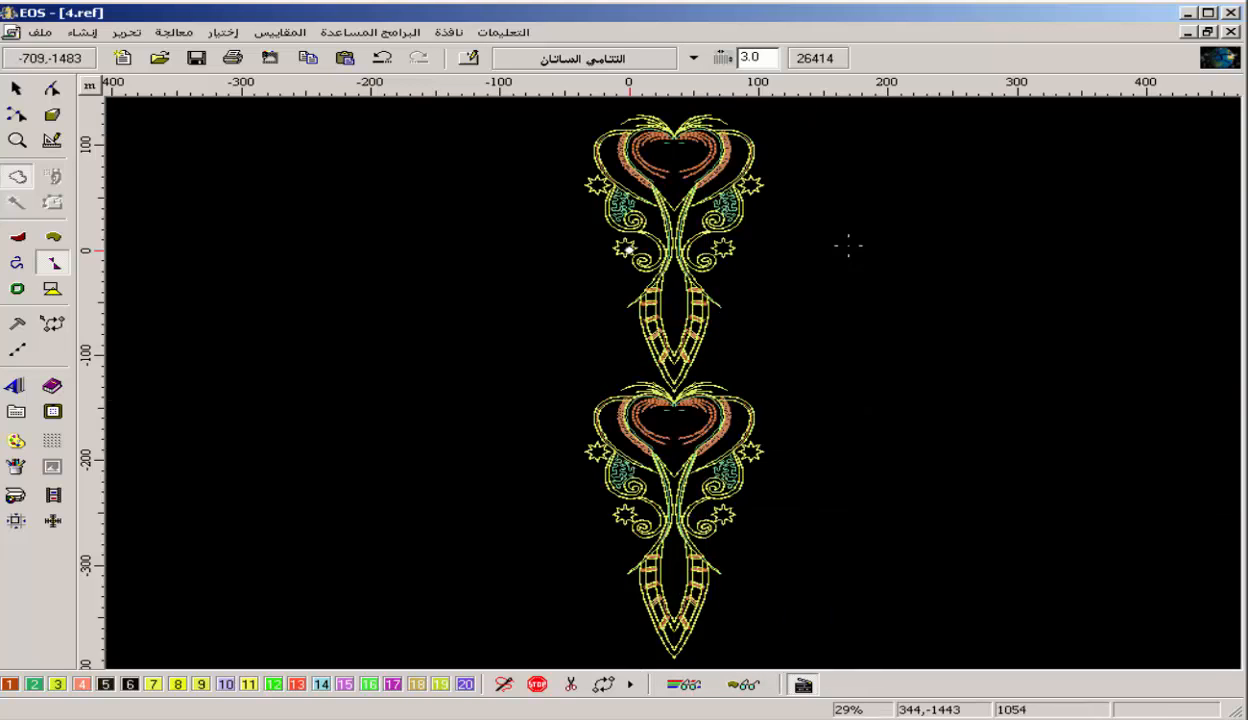
Examine the running stitches around the heart, stars and spirals of the lower motif up close.
left_click(808, 367)
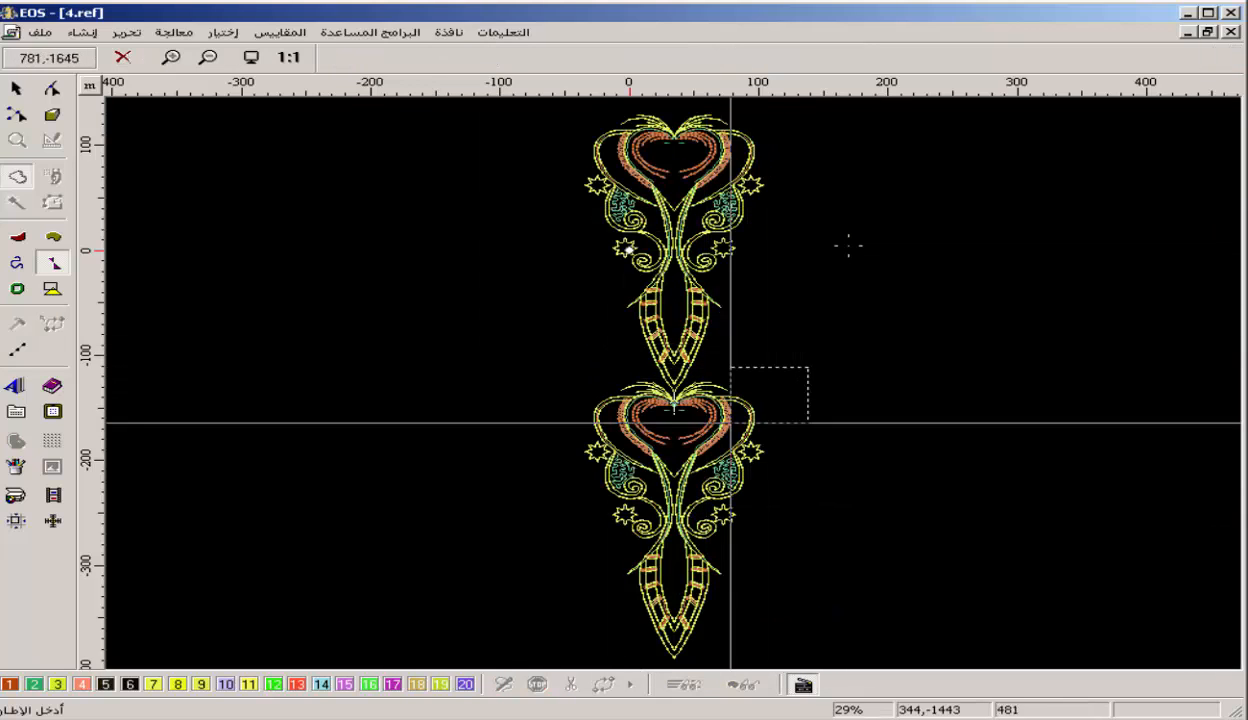
left_click(577, 495)
right_click(581, 486)
right_click(582, 485)
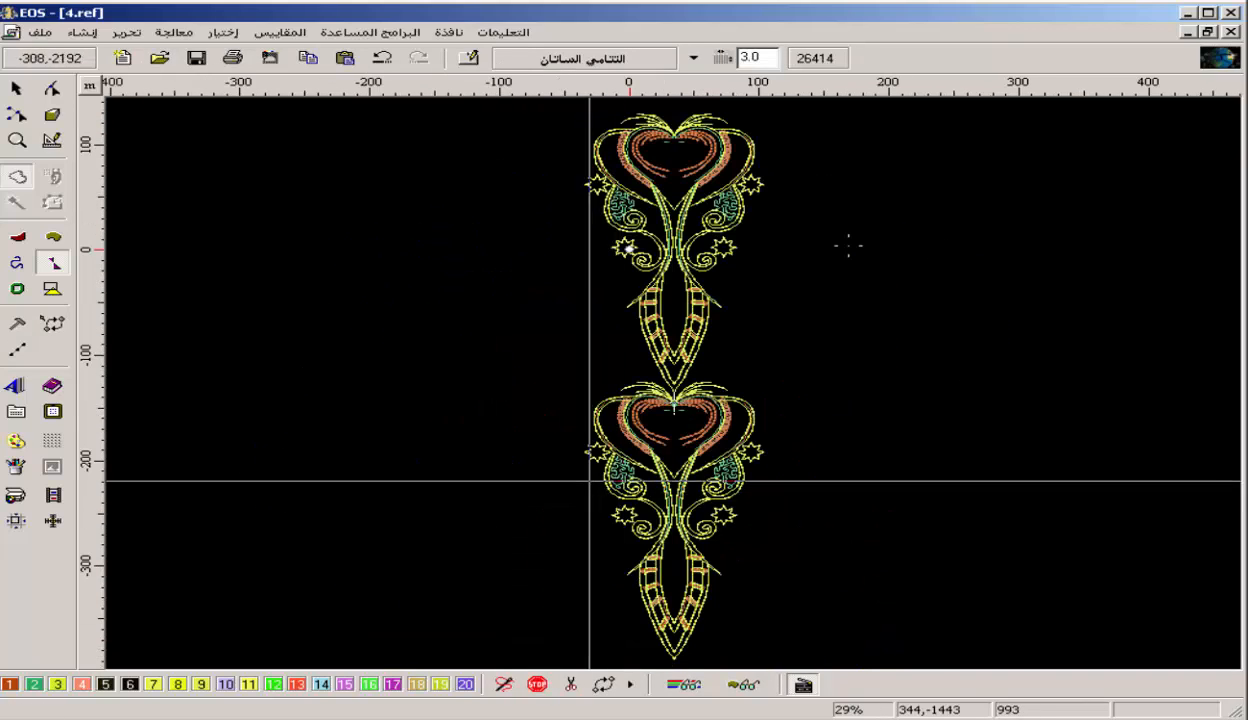
left_click(16, 88)
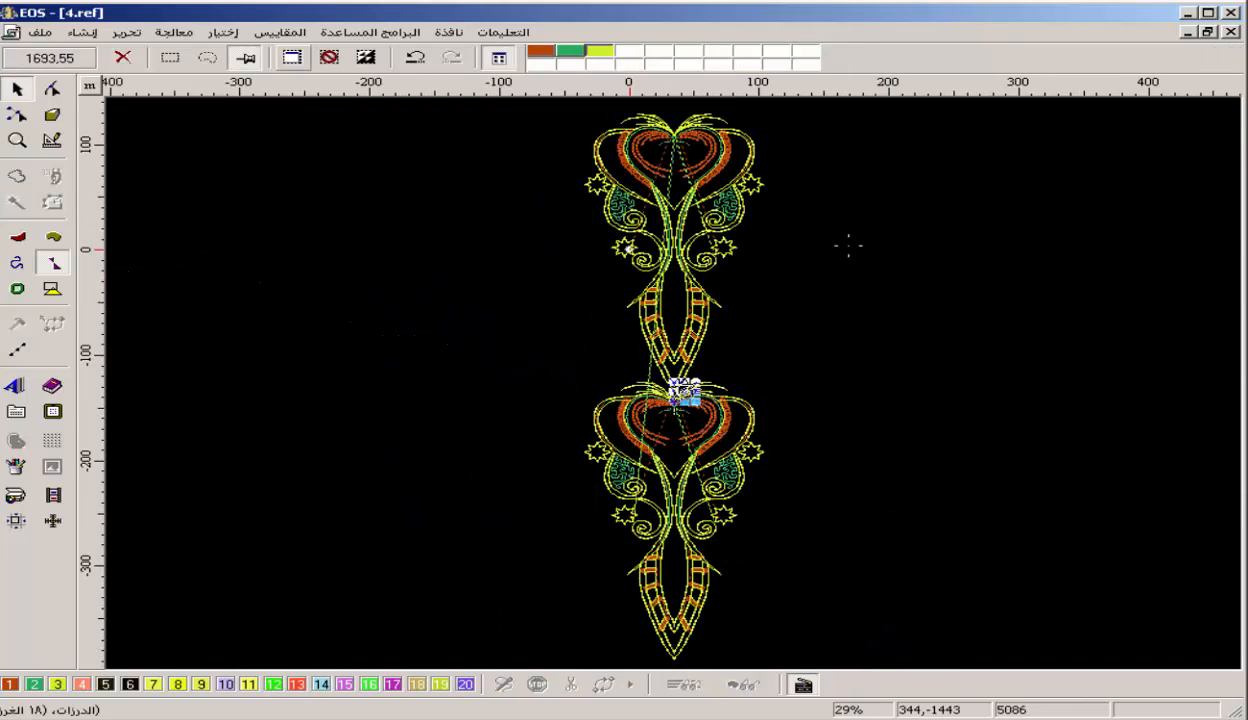
right_click(520, 358)
right_click(530, 368)
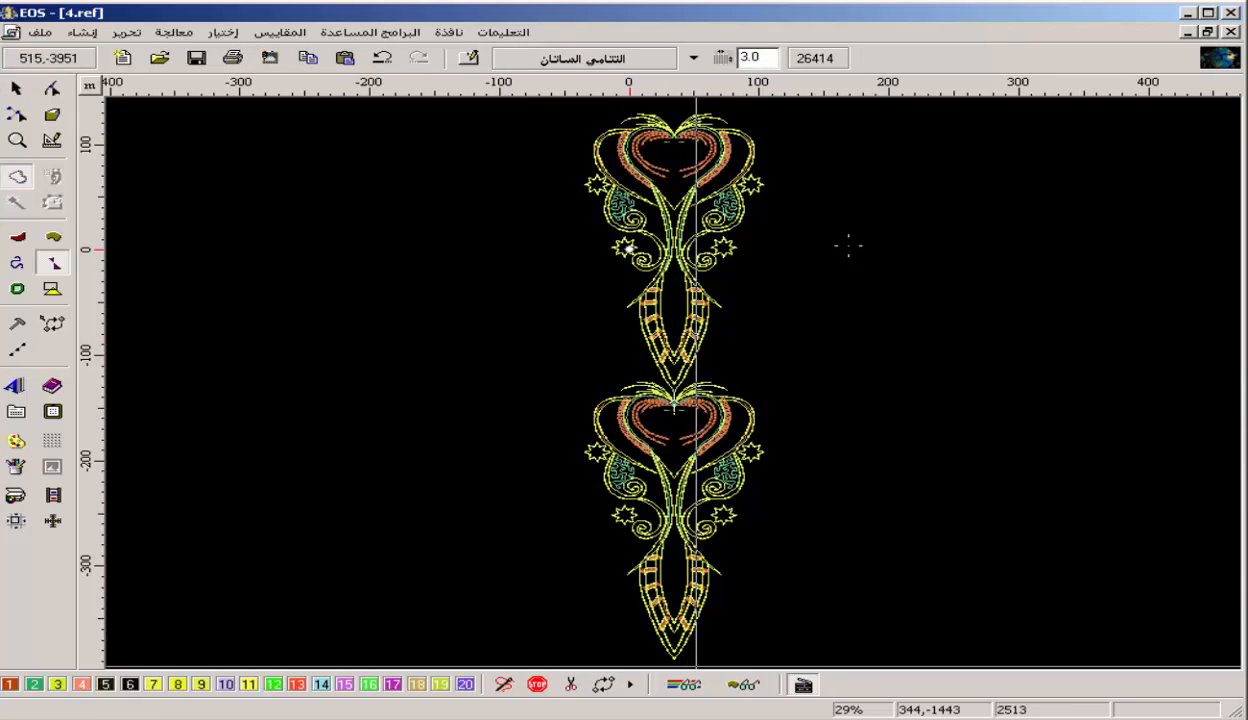
right_click(763, 400)
left_click(763, 398)
left_click(545, 486)
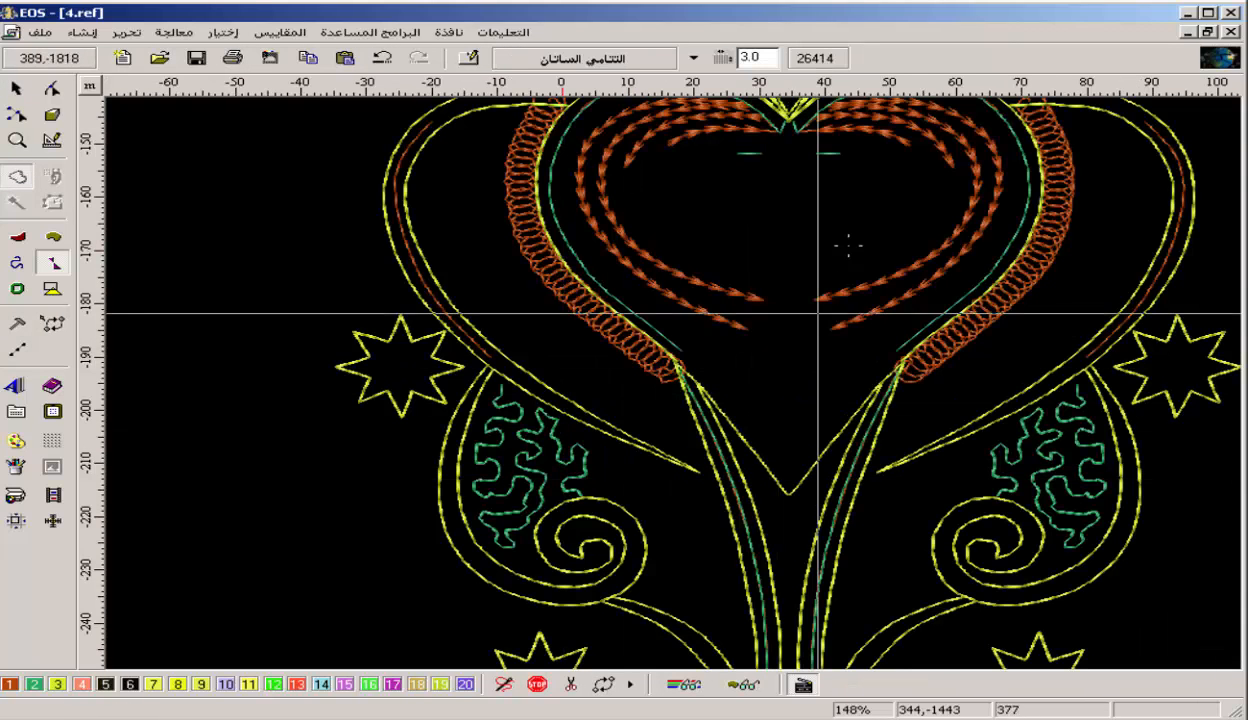
right_click(798, 664)
right_click(798, 664)
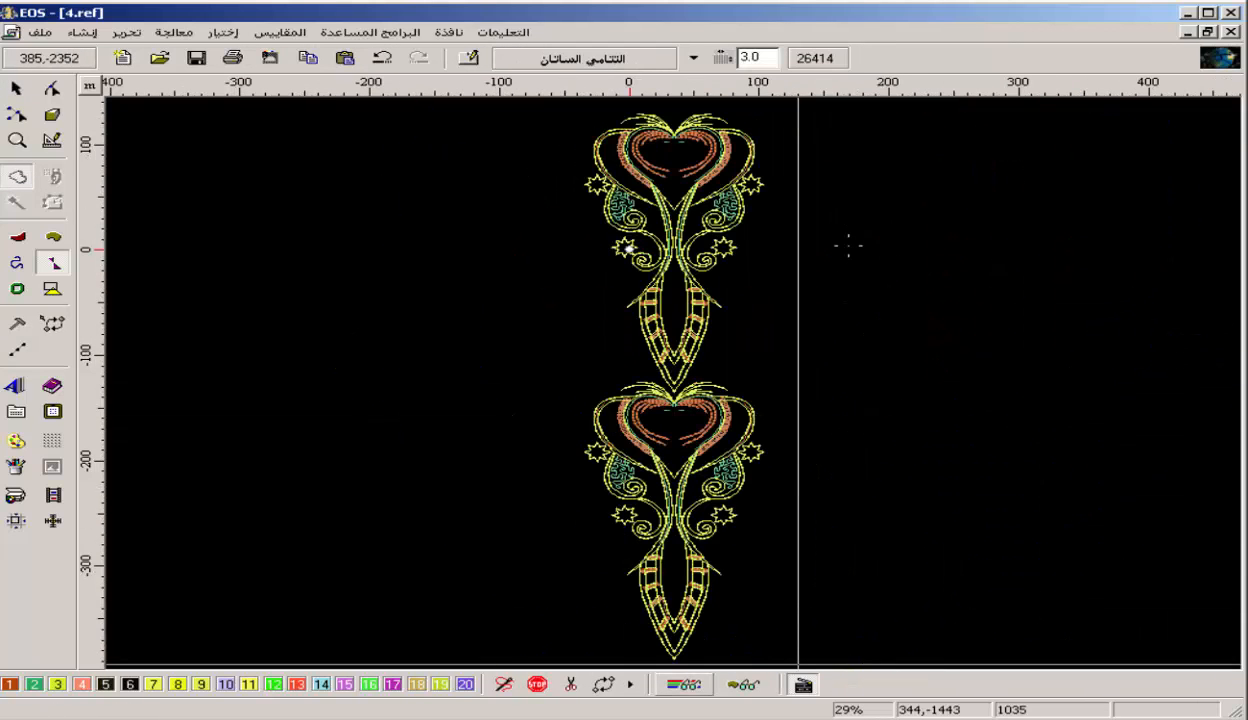
Limit the visible running stitches to colours 2 and 3.
left_click(684, 685)
left_click(684, 648)
left_click(684, 664)
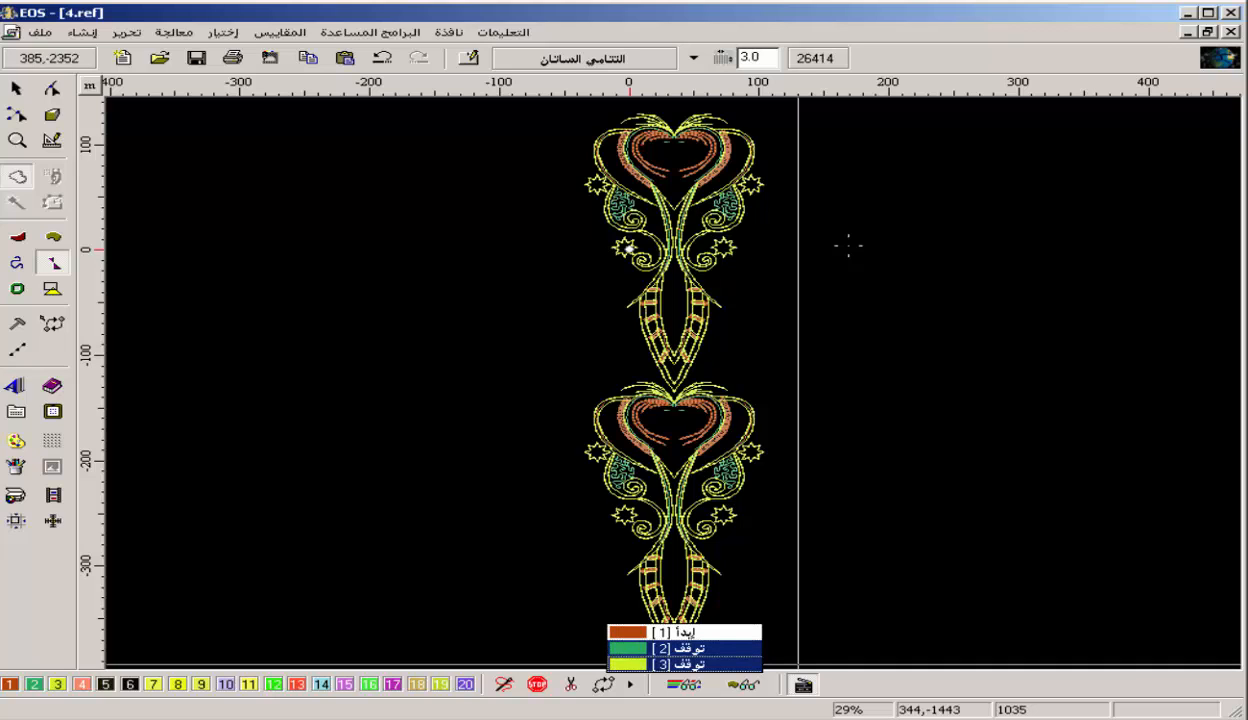
left_click(679, 498)
Select all visible running-stitch blocks and set their stitch length (طول الدرزات) to 35 in the group properties.
left_click(17, 88)
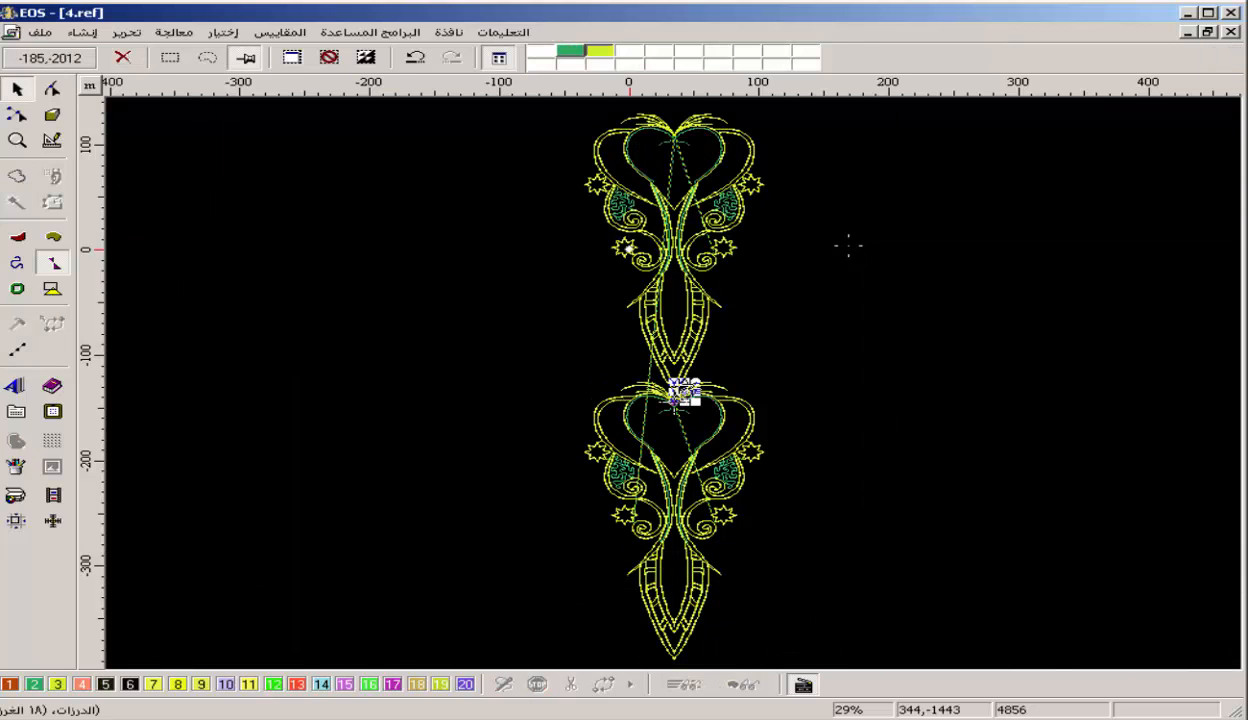
left_click(683, 391)
right_click(709, 202)
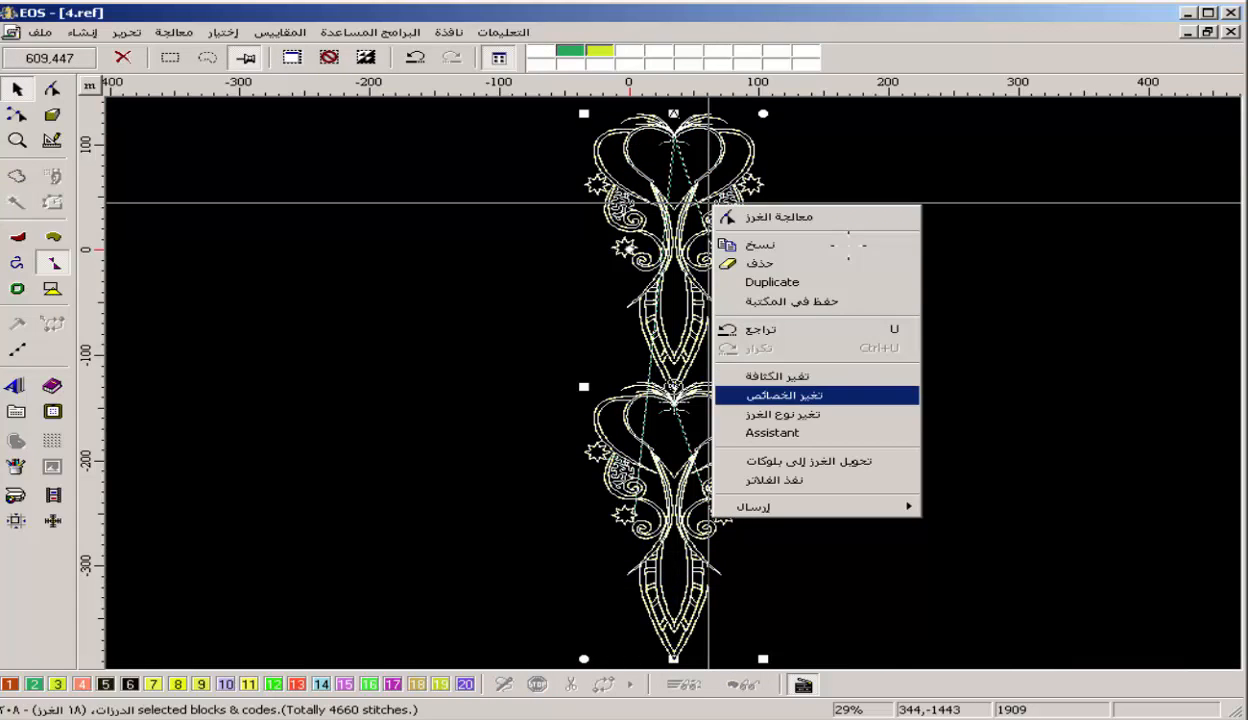
left_click(785, 395)
left_click(409, 342)
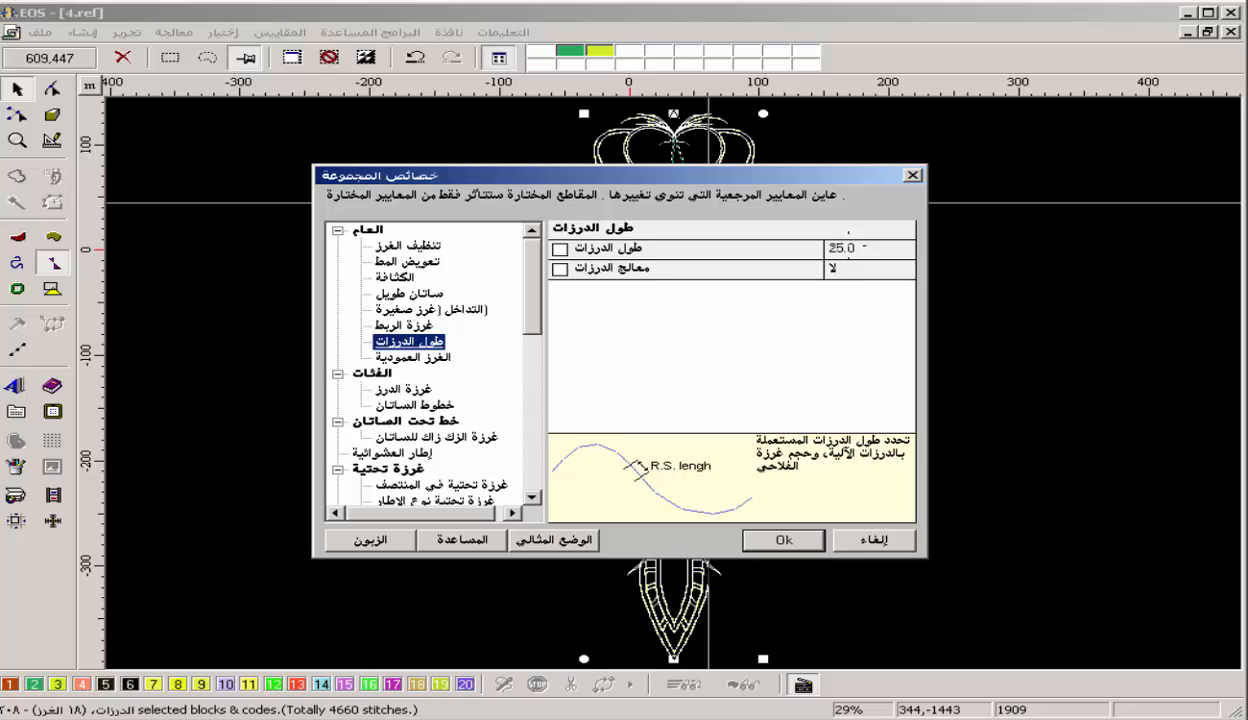
left_click(848, 247)
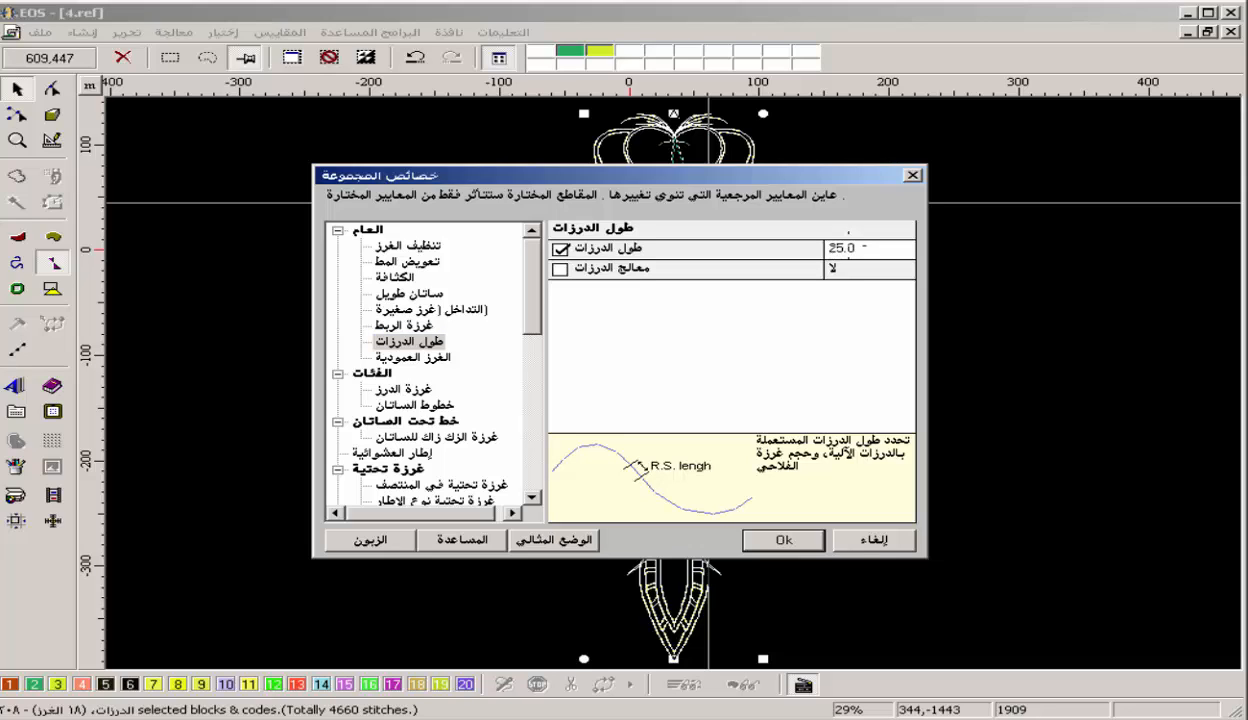
left_click(864, 247)
type("35")
key("Return")
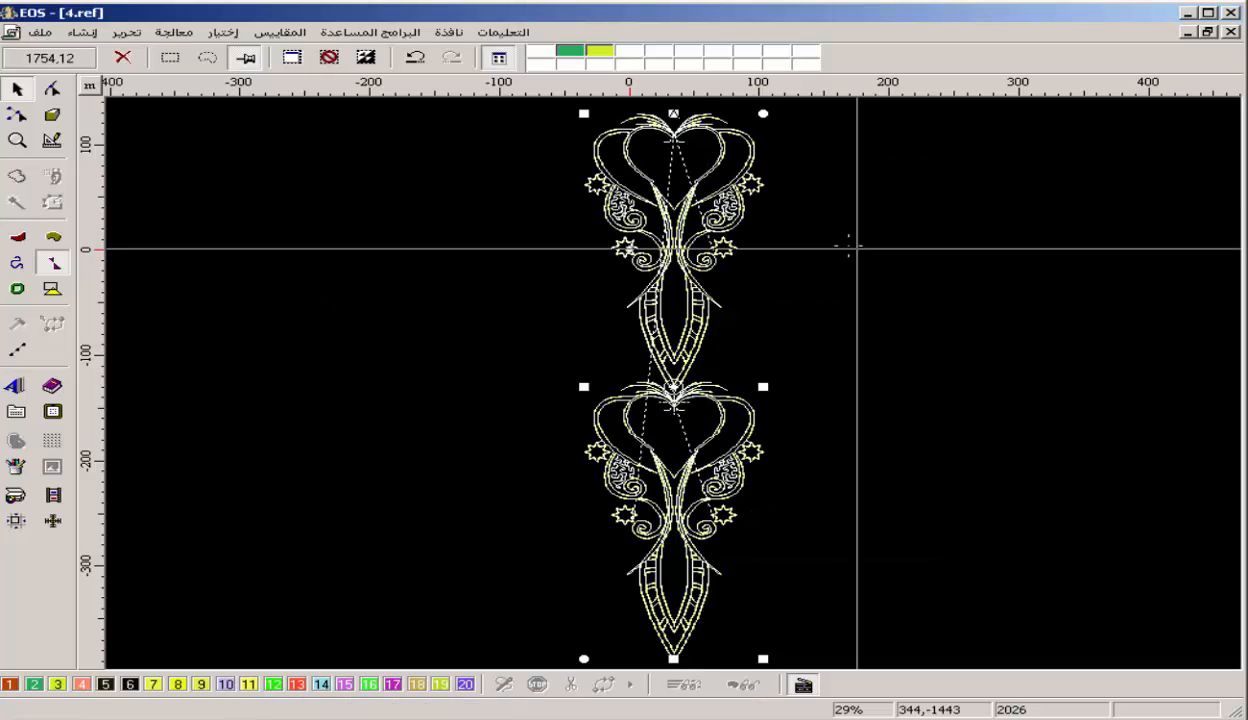
key("Escape")
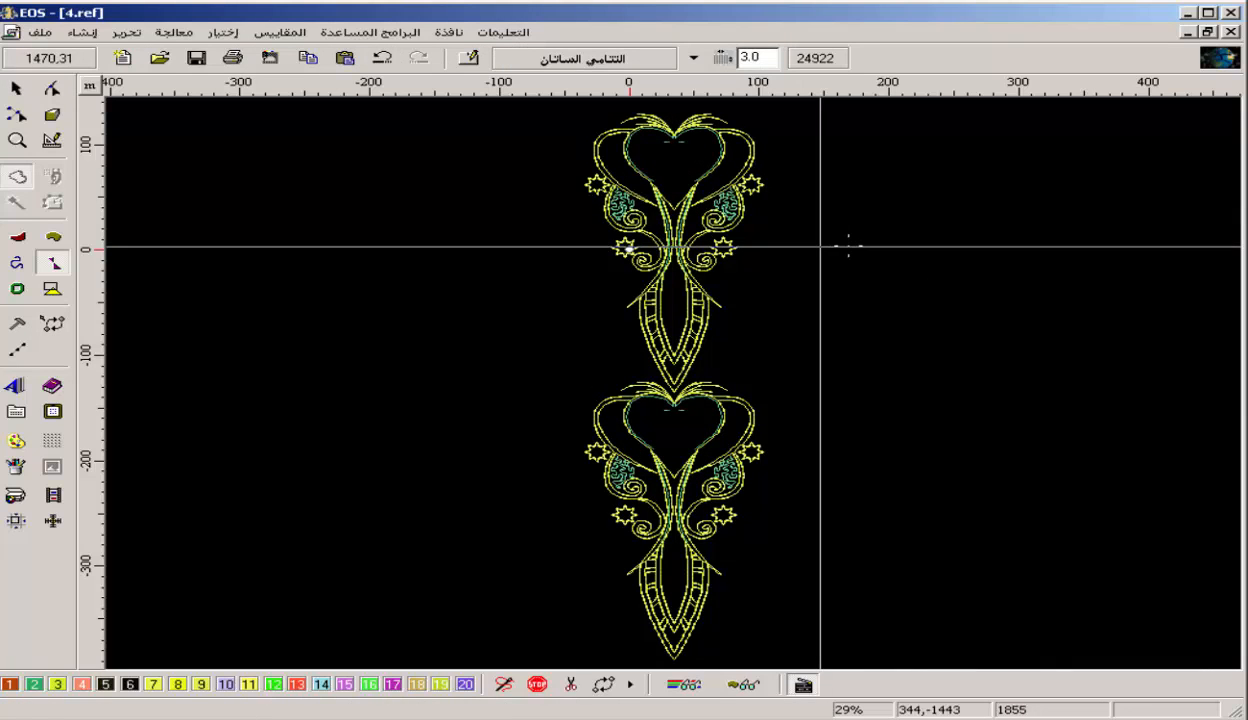
Limit the display to the fill (التعباية) blocks of the design.
key("z")
left_click_drag(830, 173, 533, 292)
key("z")
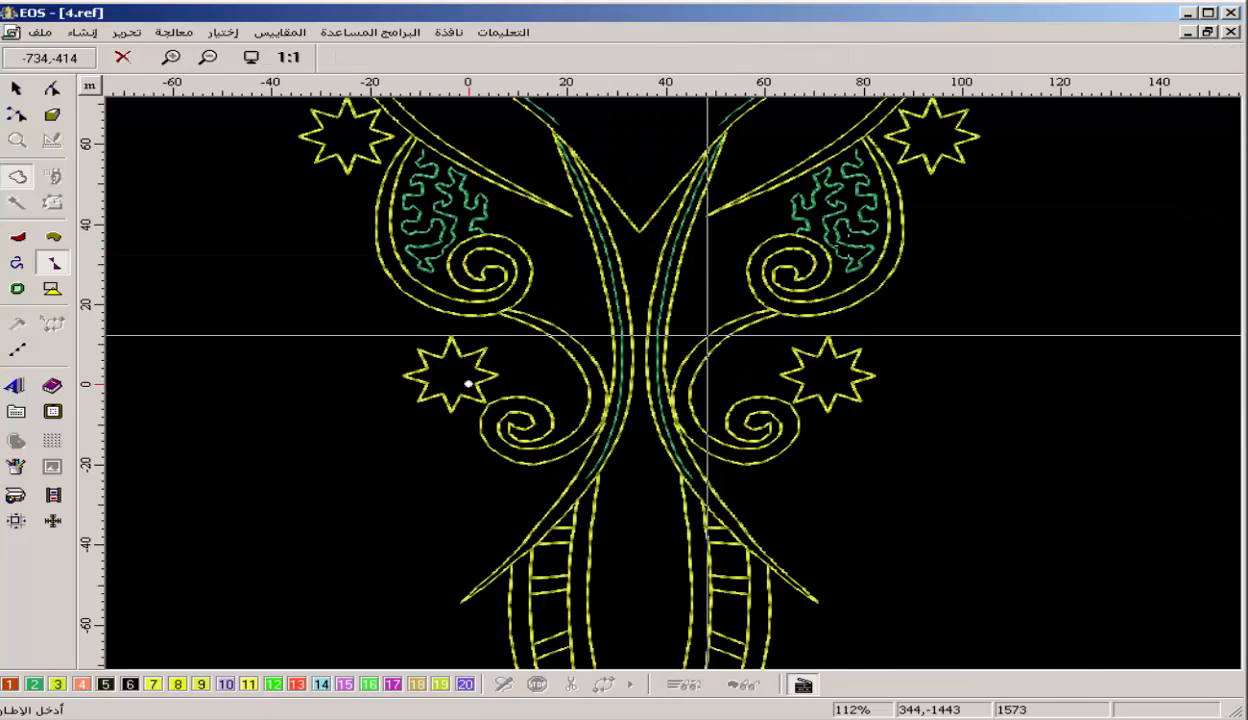
right_click(705, 337)
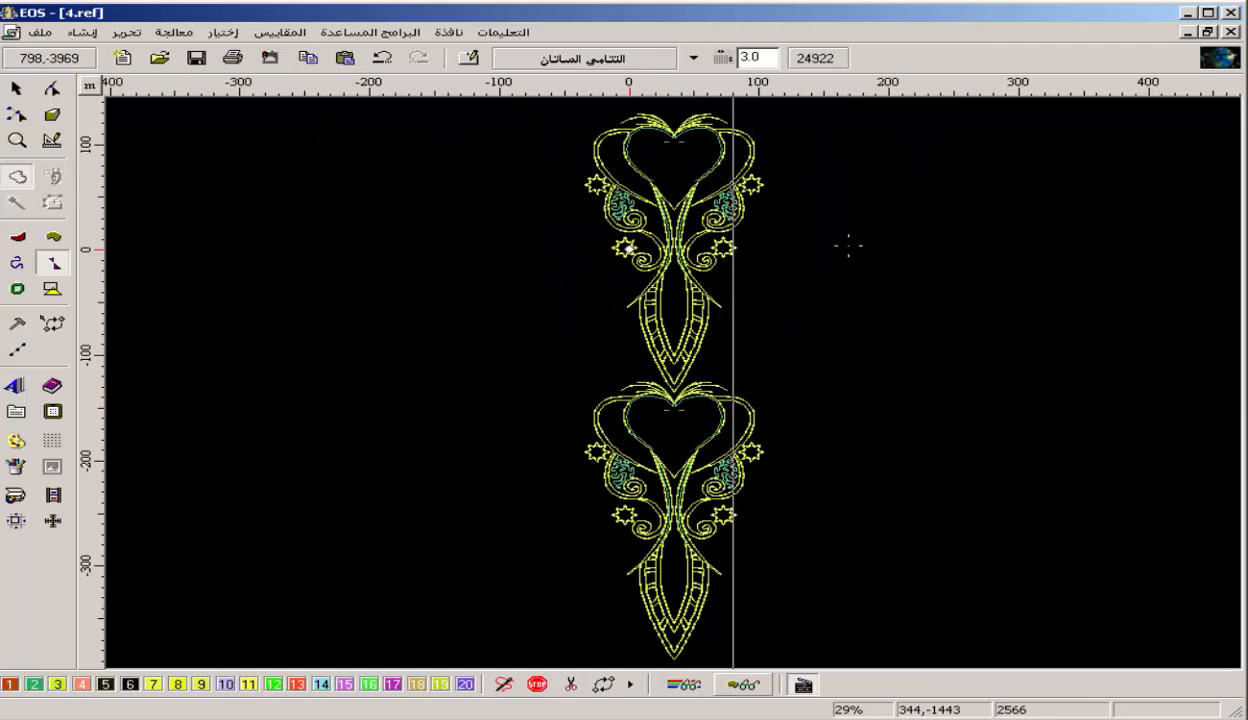
left_click(742, 685)
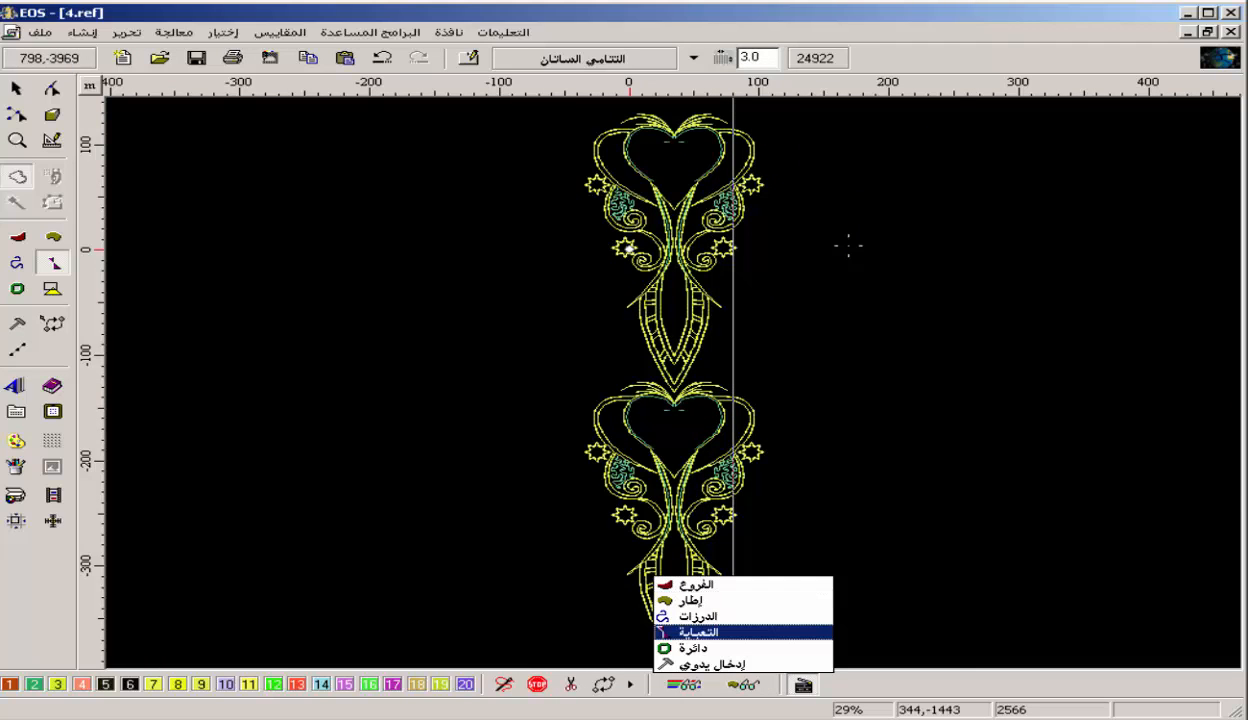
left_click(733, 632)
key("z")
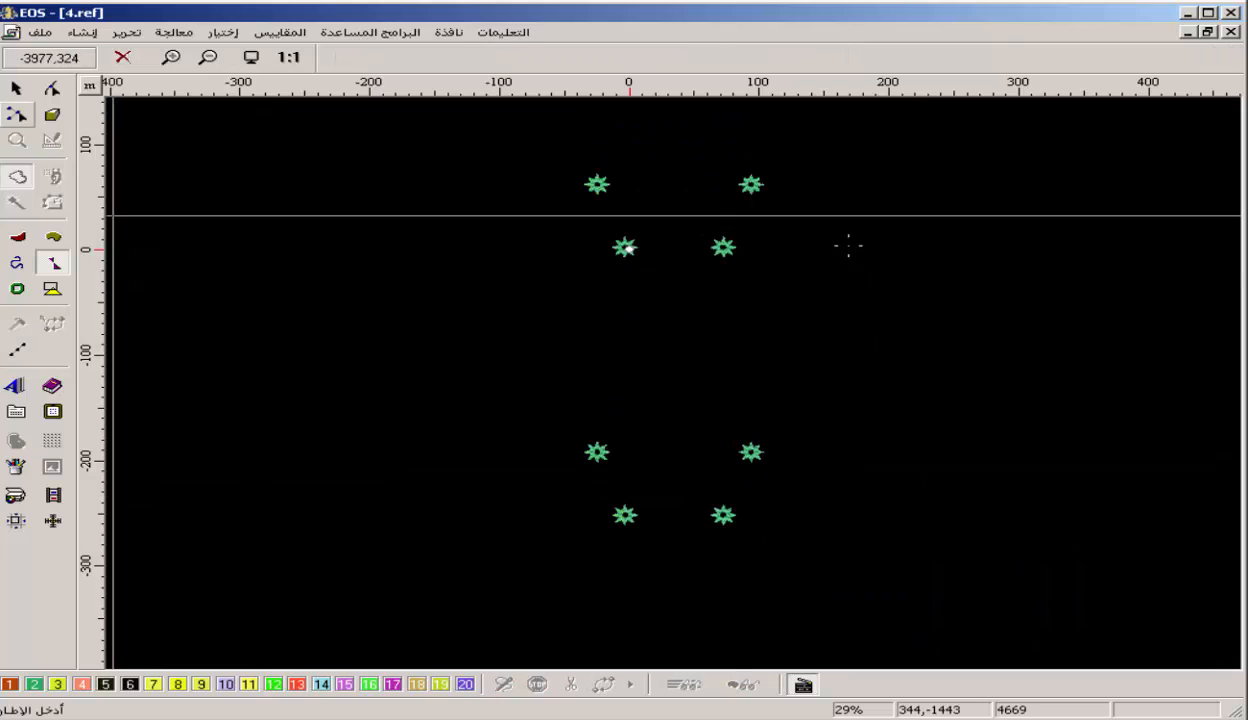
key("Escape")
Select all visible fill blocks on the stars and open their group properties.
left_click(627, 248)
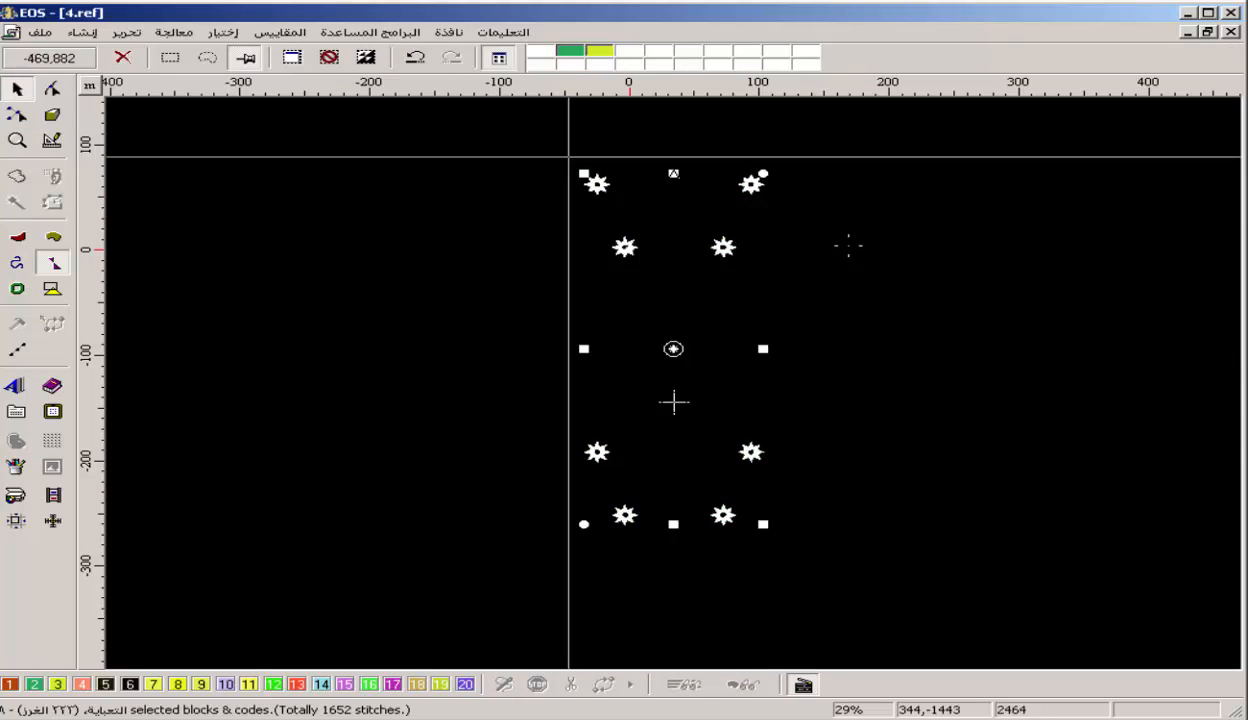
right_click(750, 230)
left_click(822, 421)
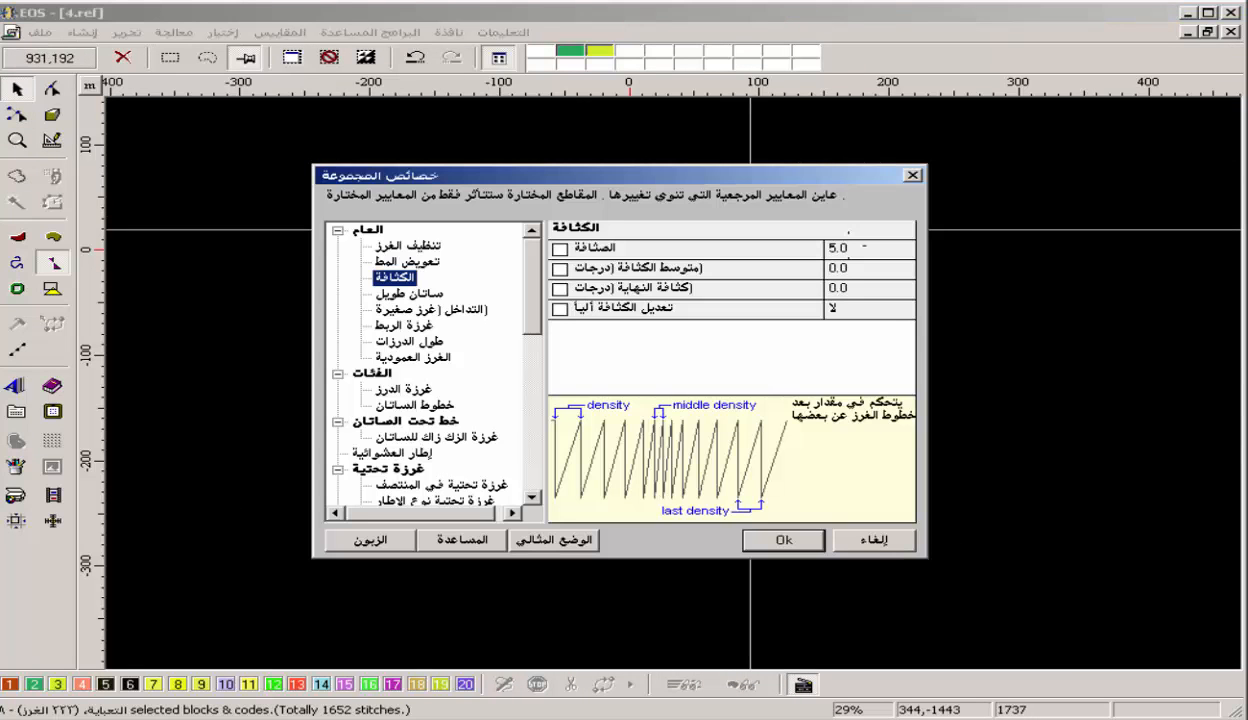
Examine the group properties for stitch cleaning, running-stitch length, perpendicular stitches, seam stitch and curved tatami.
scroll(427, 360, "down", 1)
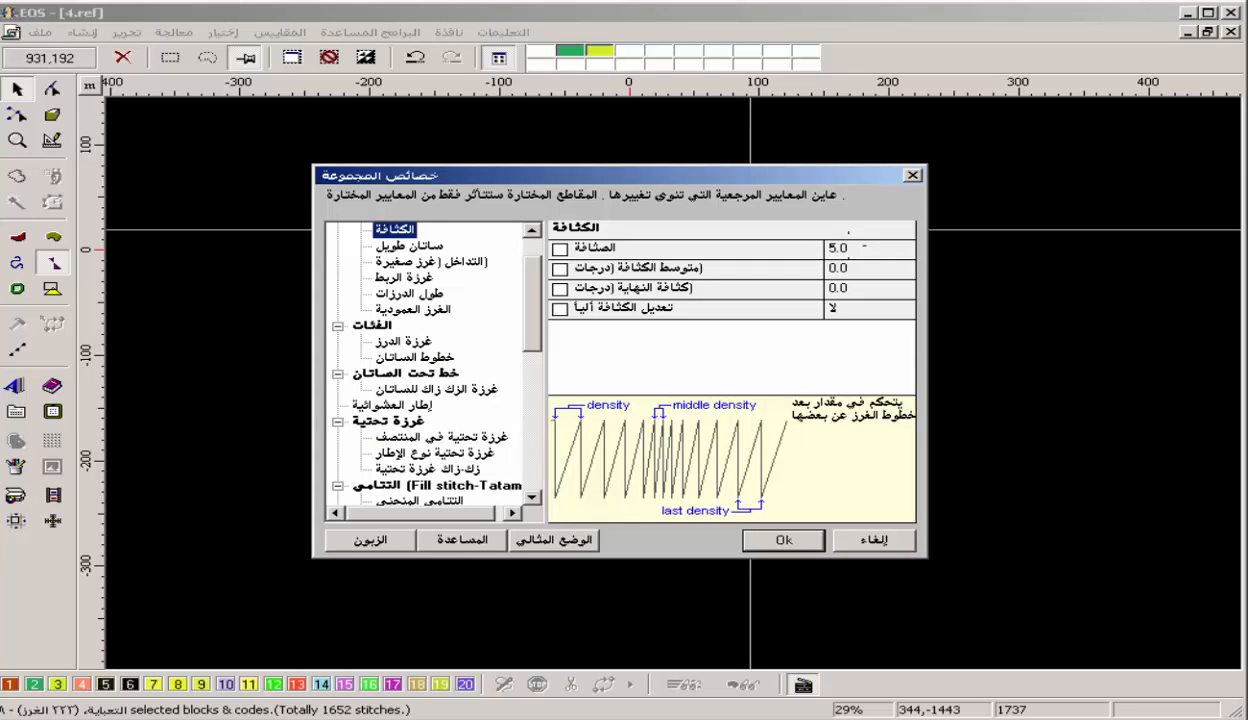
scroll(427, 360, "down", 2)
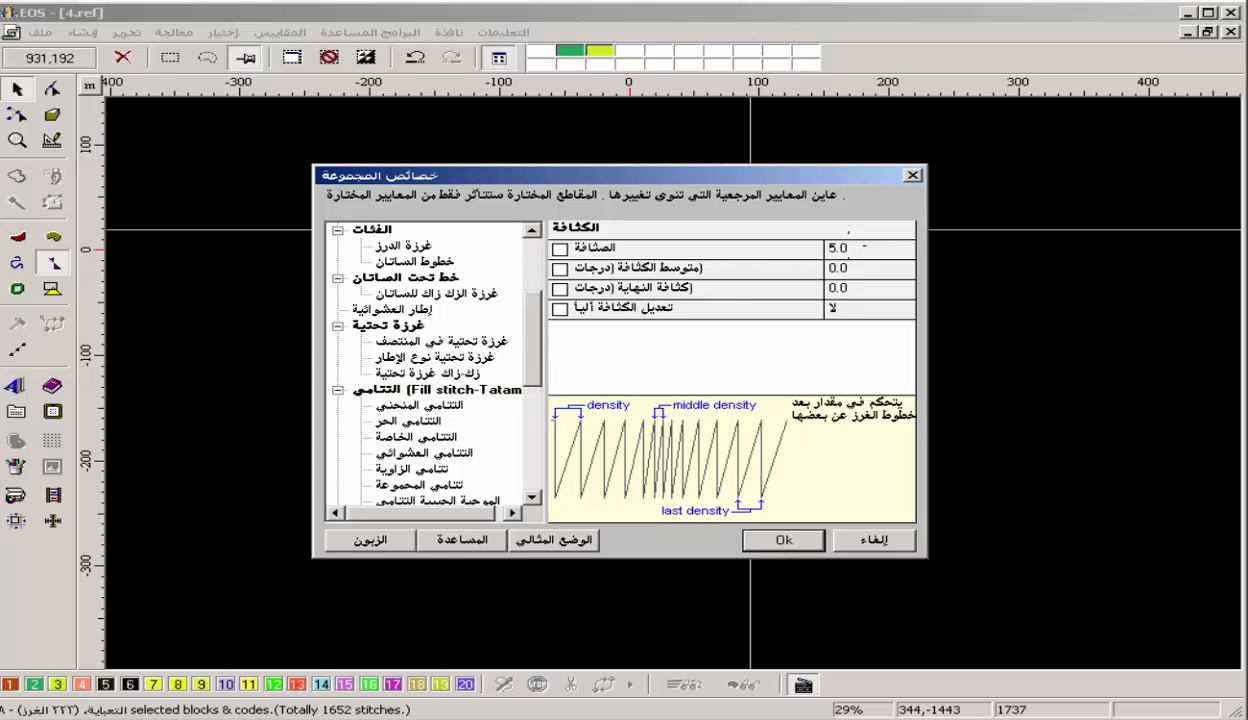
scroll(427, 360, "up", 3)
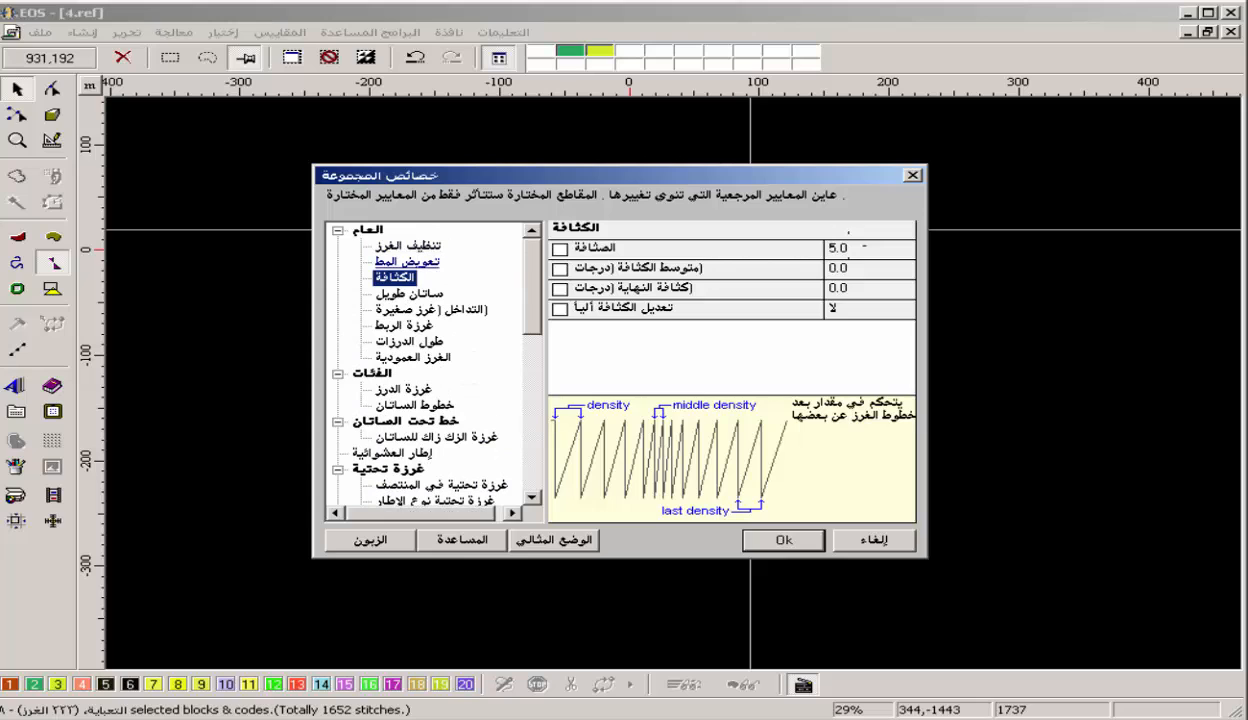
left_click(407, 246)
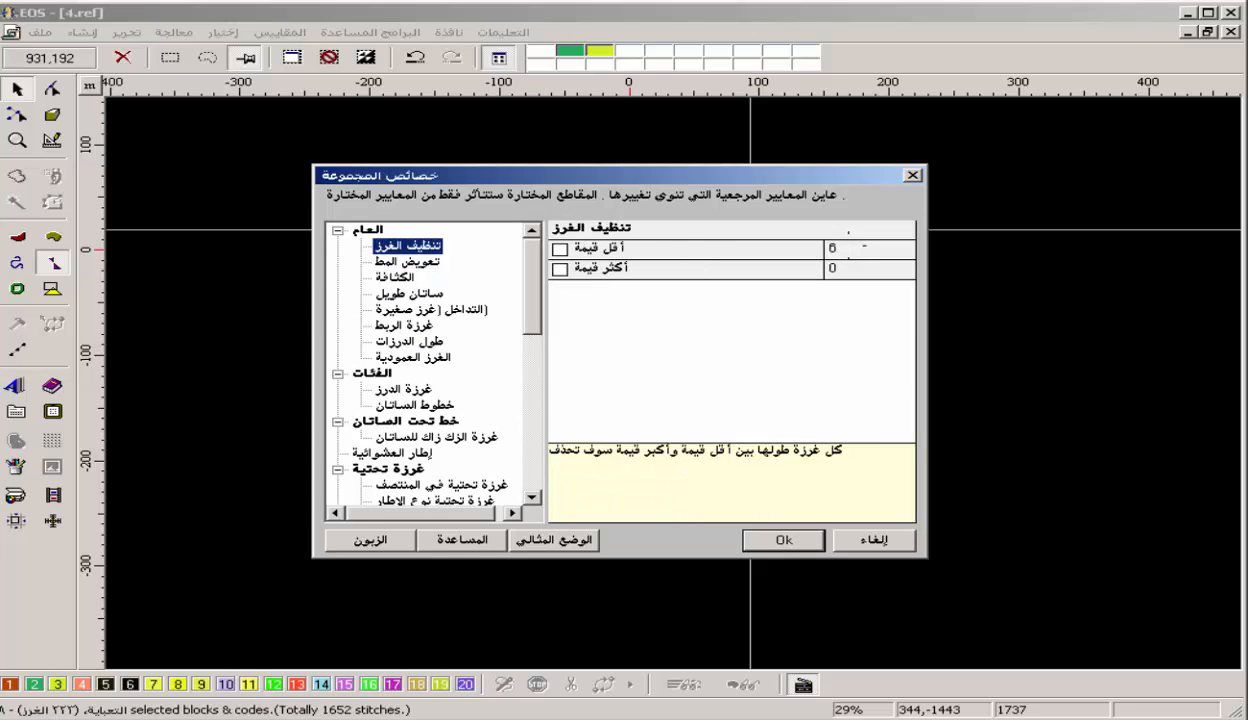
scroll(427, 360, "down", 2)
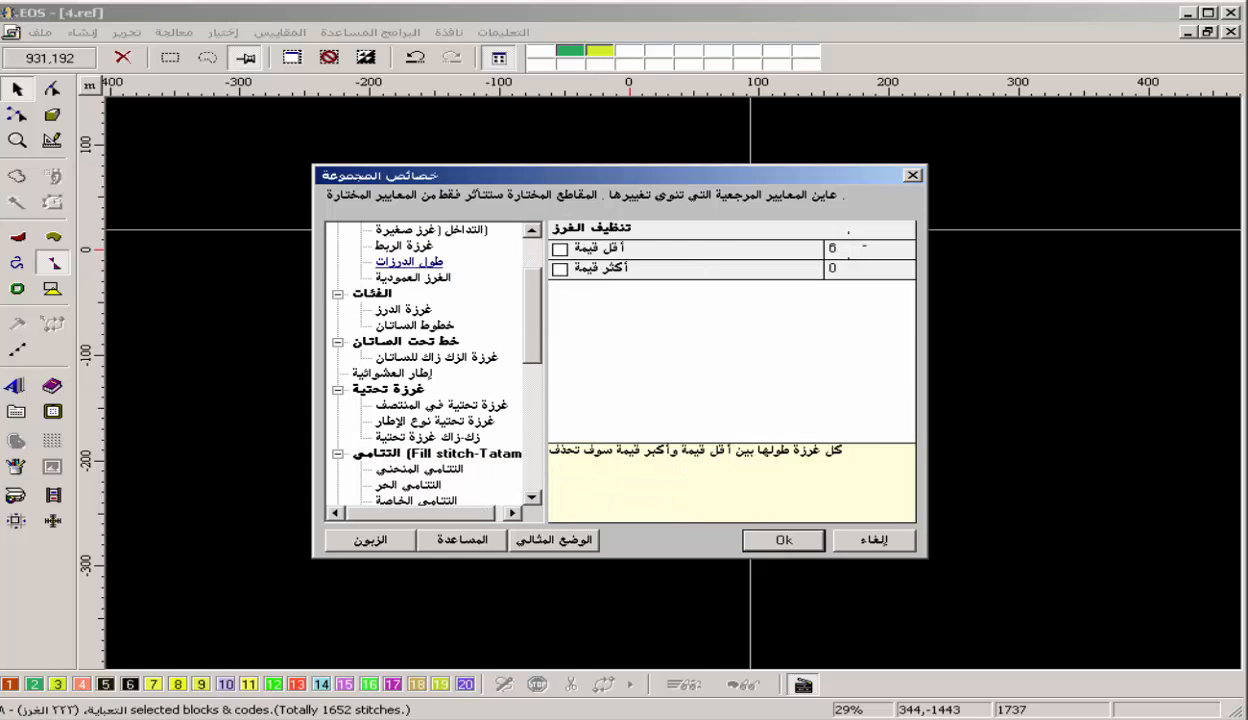
left_click(409, 261)
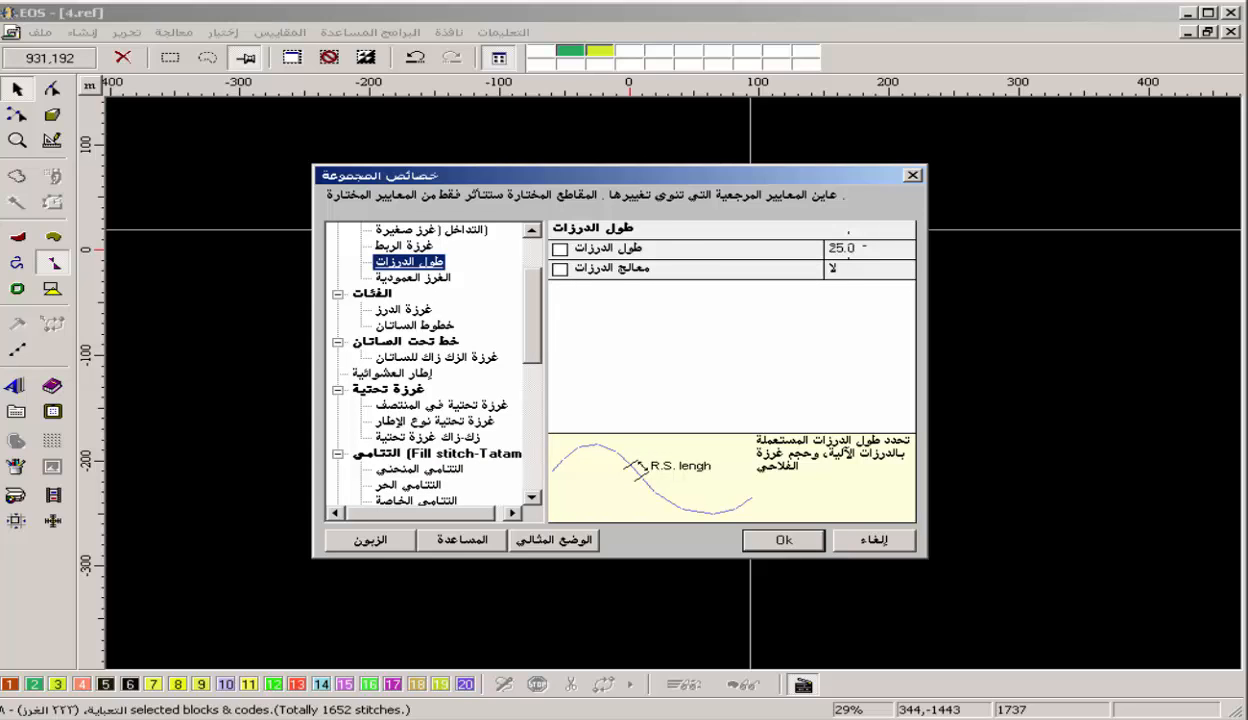
left_click(413, 278)
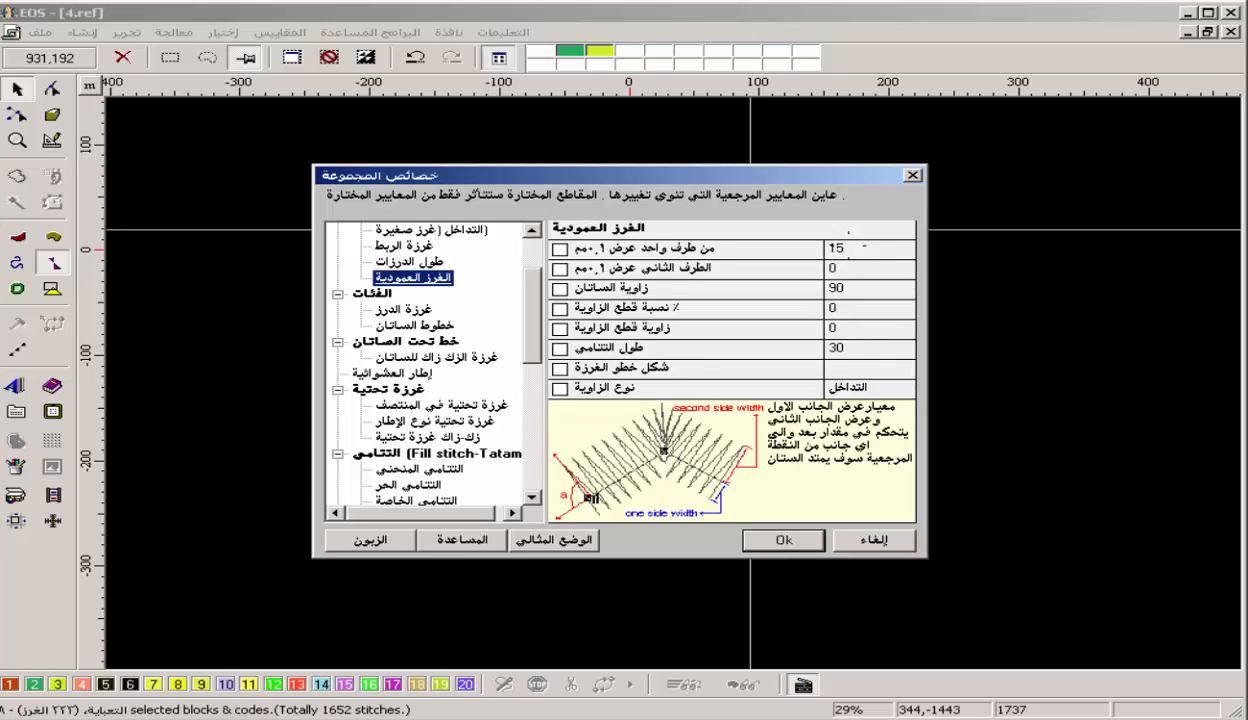
left_click(404, 309)
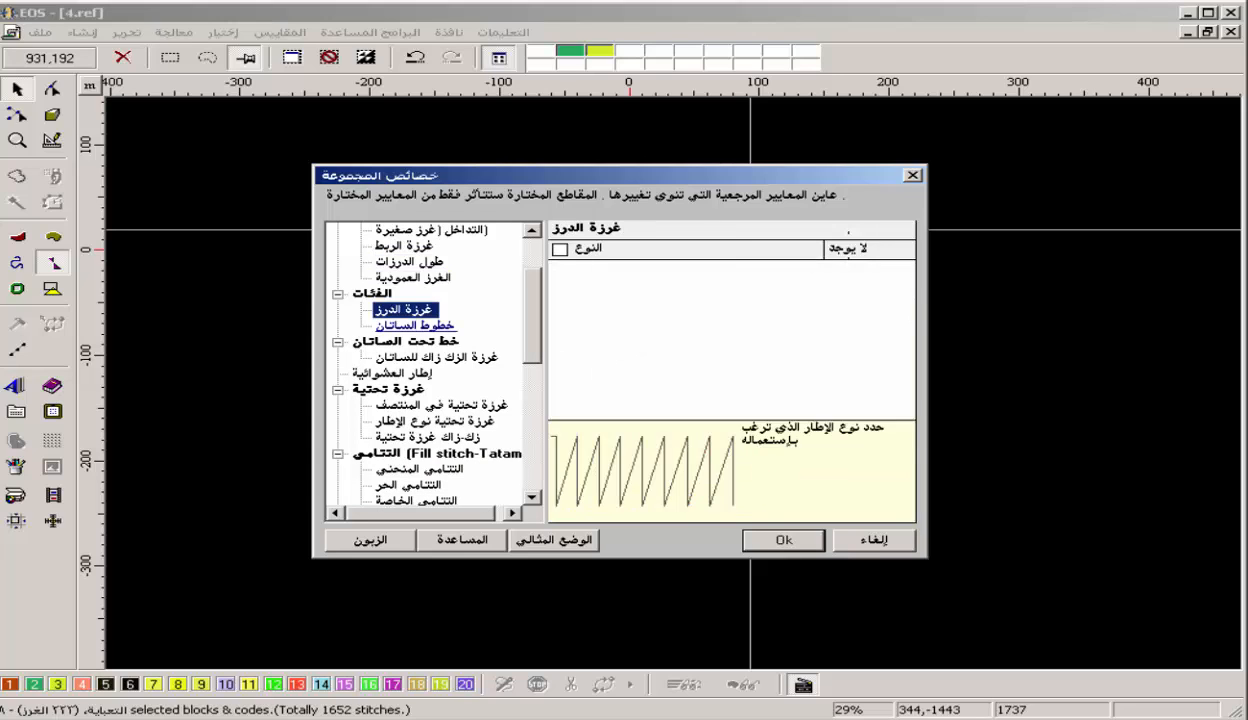
left_click_drag(532, 317, 532, 357)
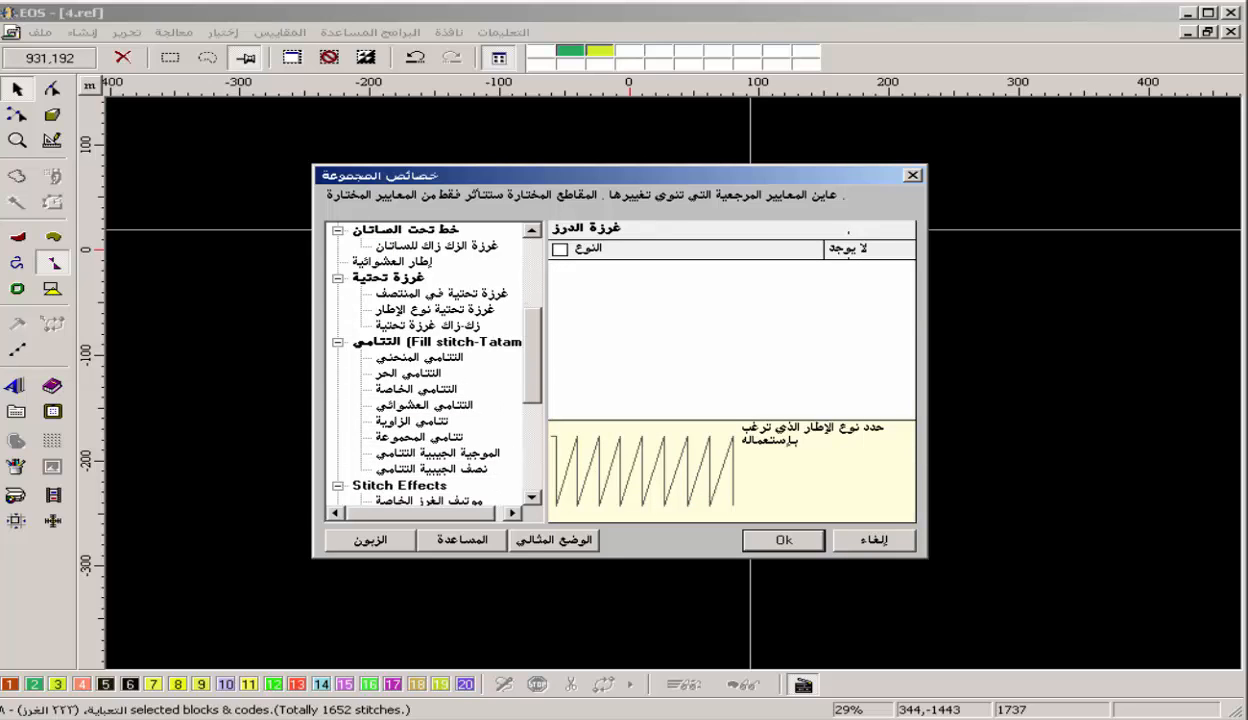
left_click(420, 358)
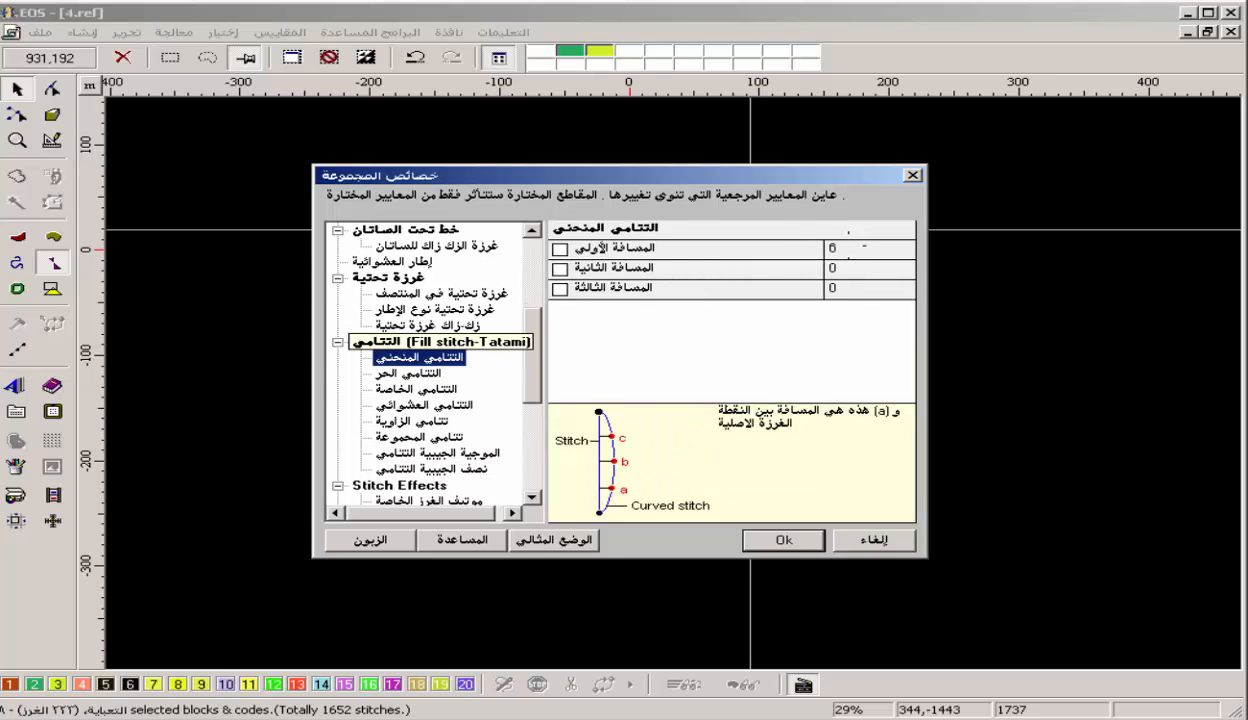
Enable the Fill stitch-Tatami length, satin limit and minimum stitch length parameters, and set the tatami length (طول التتامي) to 35.
left_click(436, 342)
left_click_drag(600, 175, 808, 215)
left_click(768, 289)
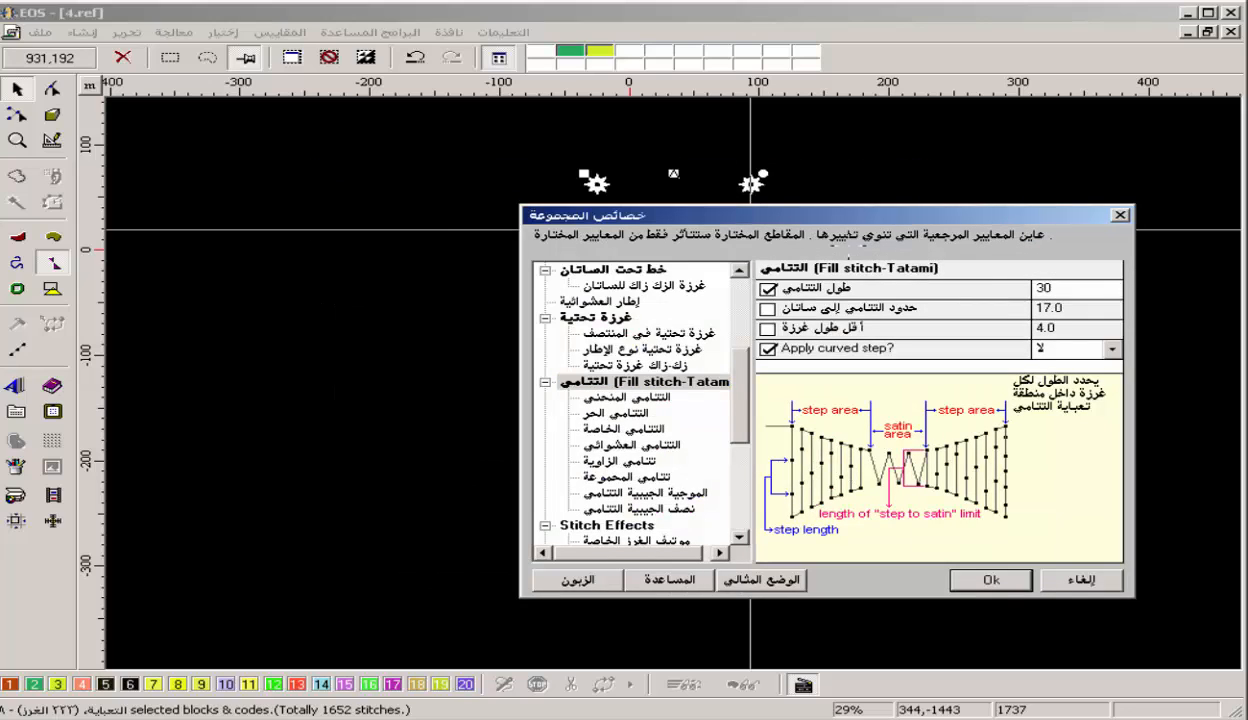
left_click(768, 309)
left_click(768, 329)
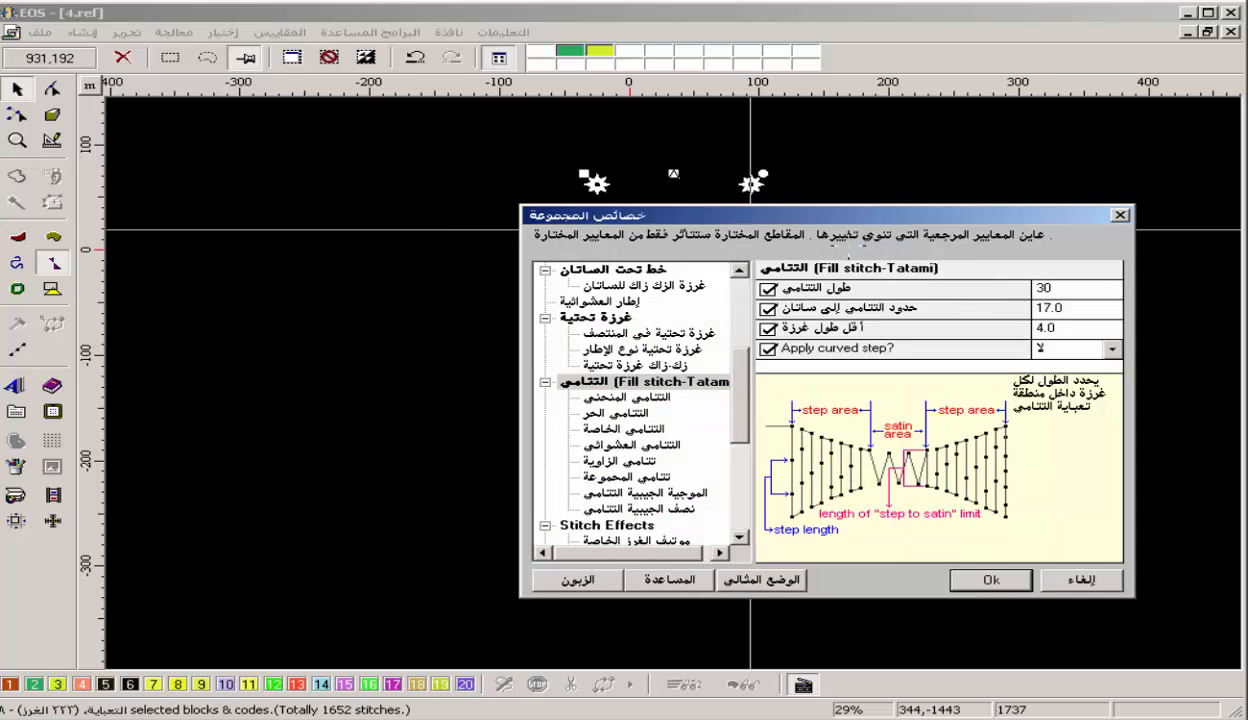
left_click(1047, 287)
type("3")
key("Return")
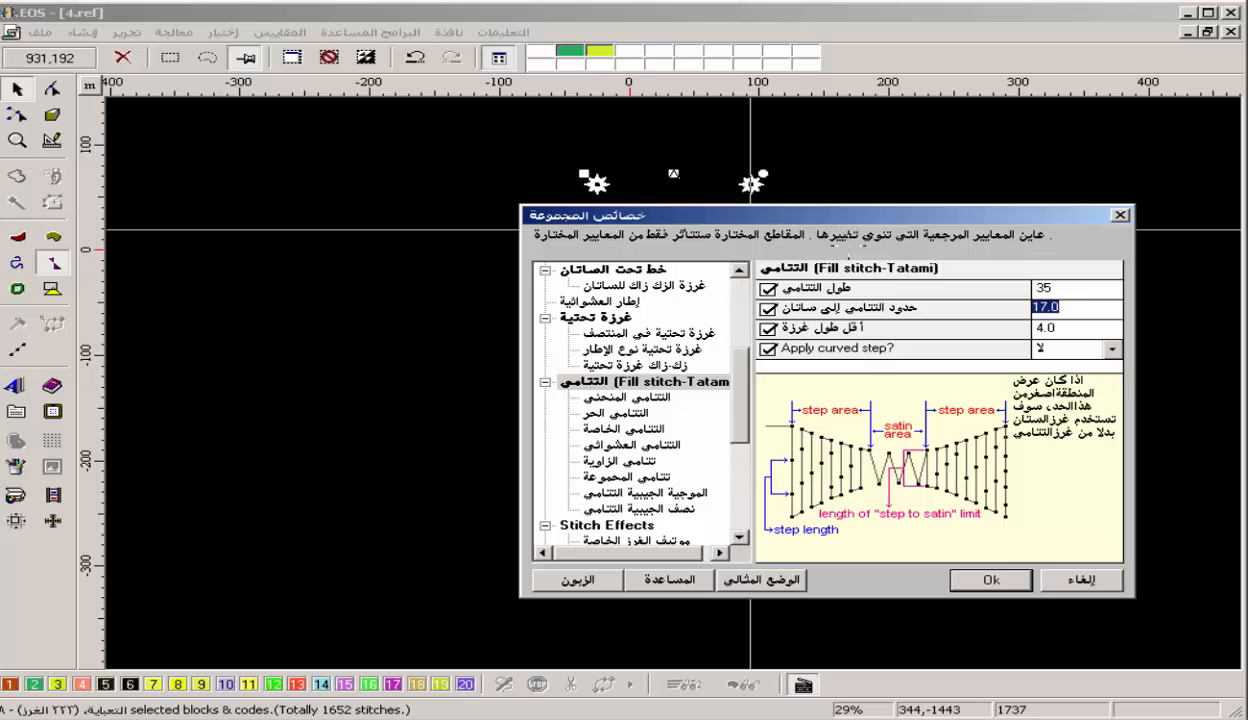
Set the tatami-to-satin limit to 17 and the minimum stitch length (أقل طول غرزة) to 15, and apply the fill properties.
type("1")
key("Return")
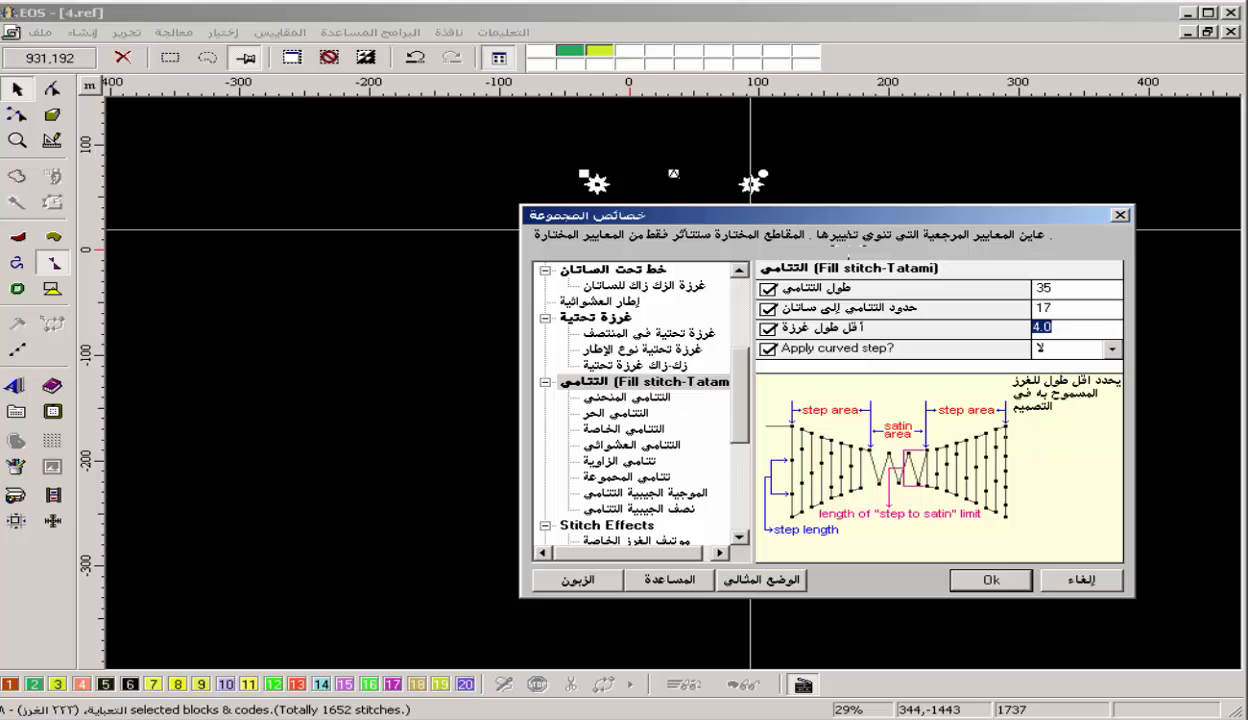
type("15")
key("Return")
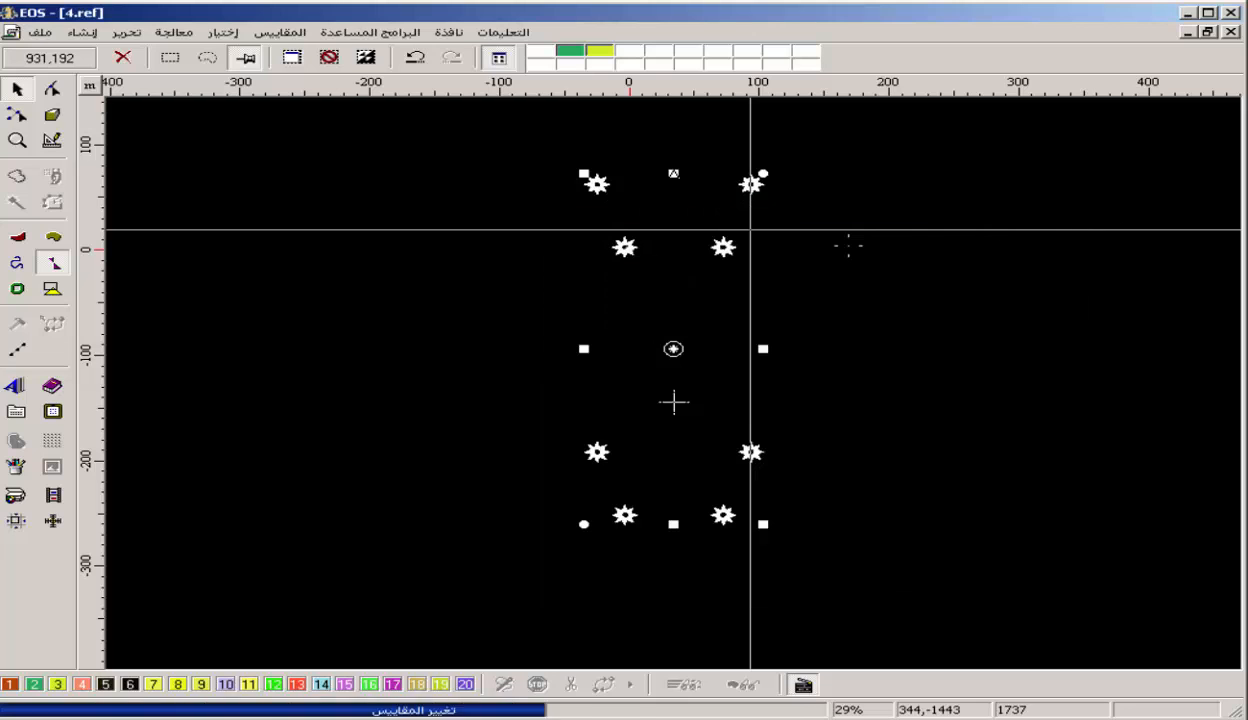
key("Escape")
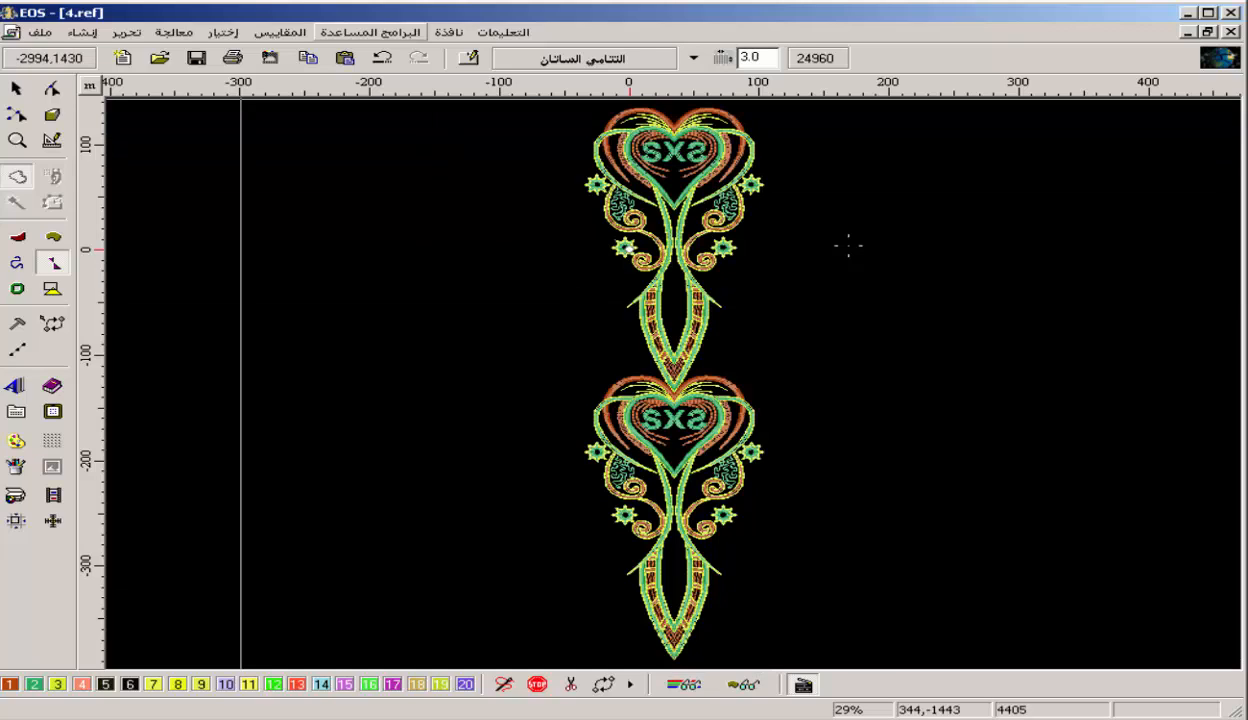
Clean the design's stitches with minimum 0 and maximum 10, and compare stitch counts by undoing and redoing the changes.
left_click(174, 33)
key("Down")
key("Down")
key("Down")
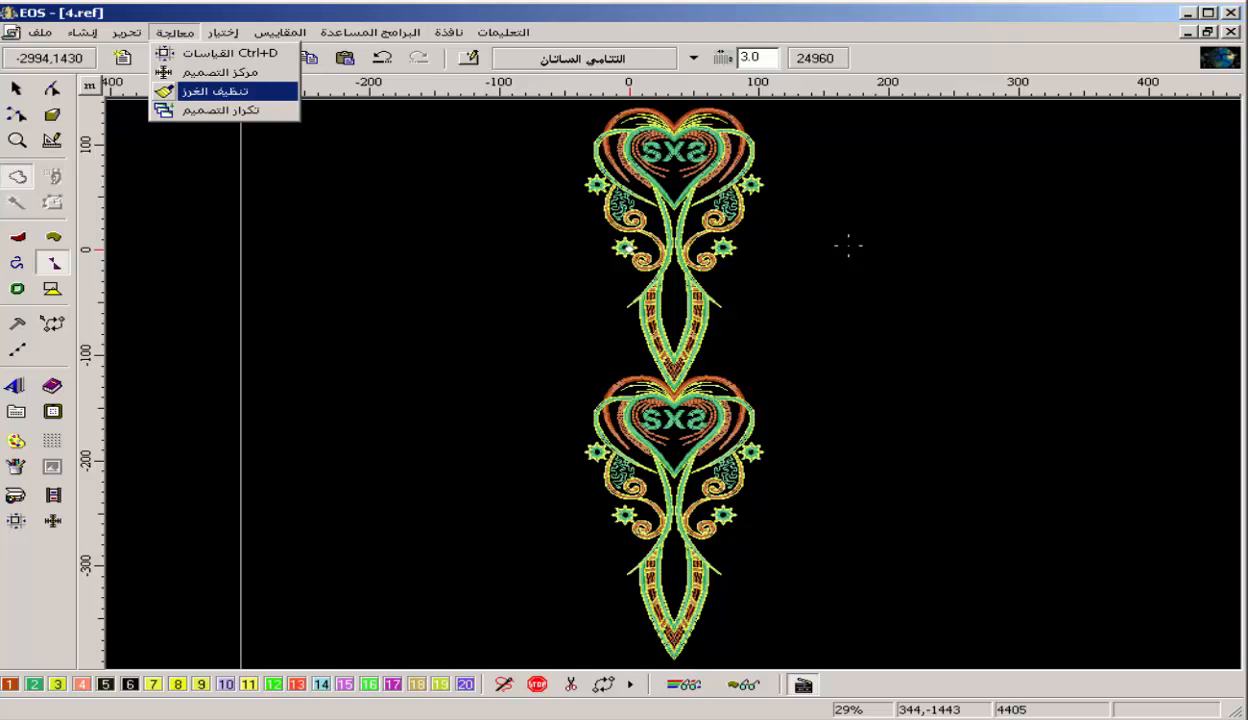
key("Return")
key("Tab")
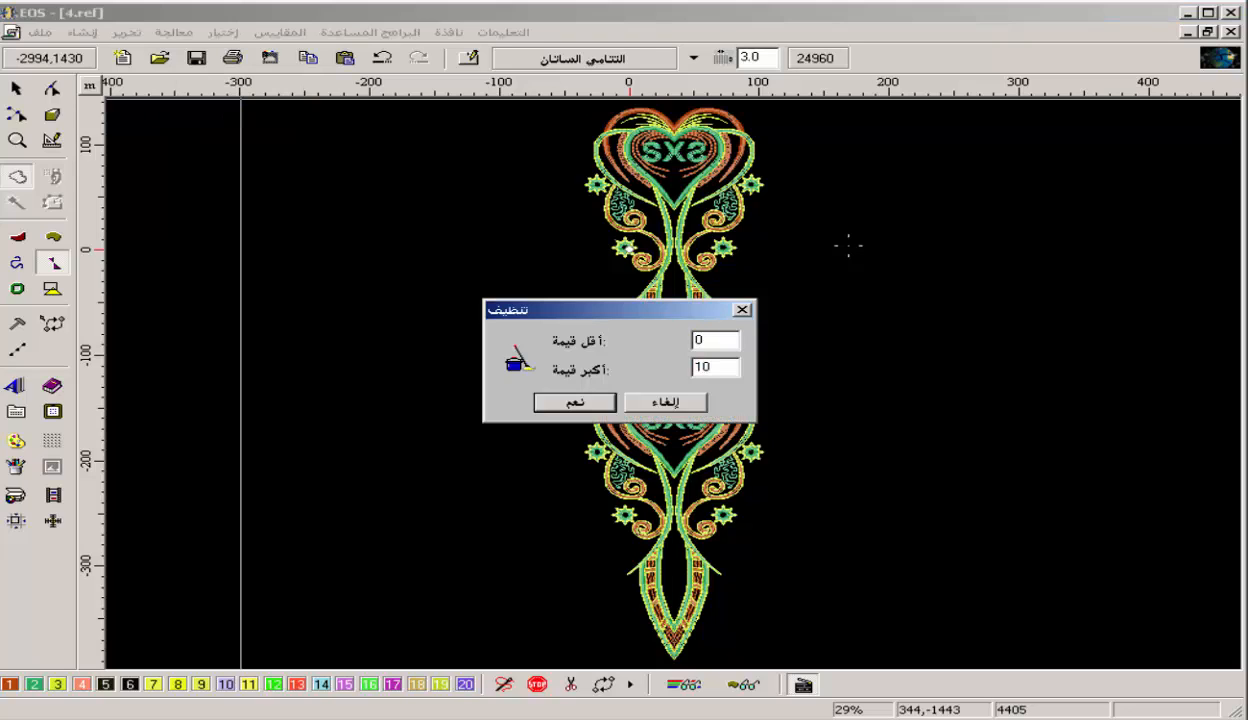
key("Return")
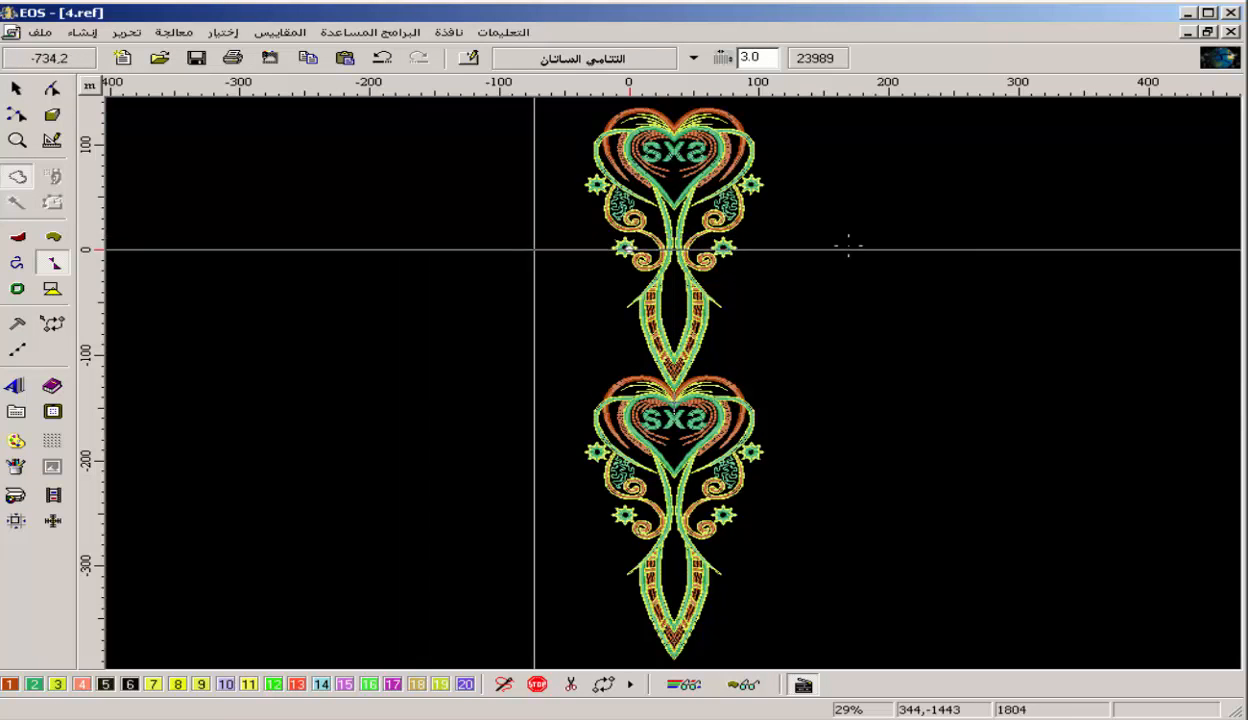
left_click(381, 57)
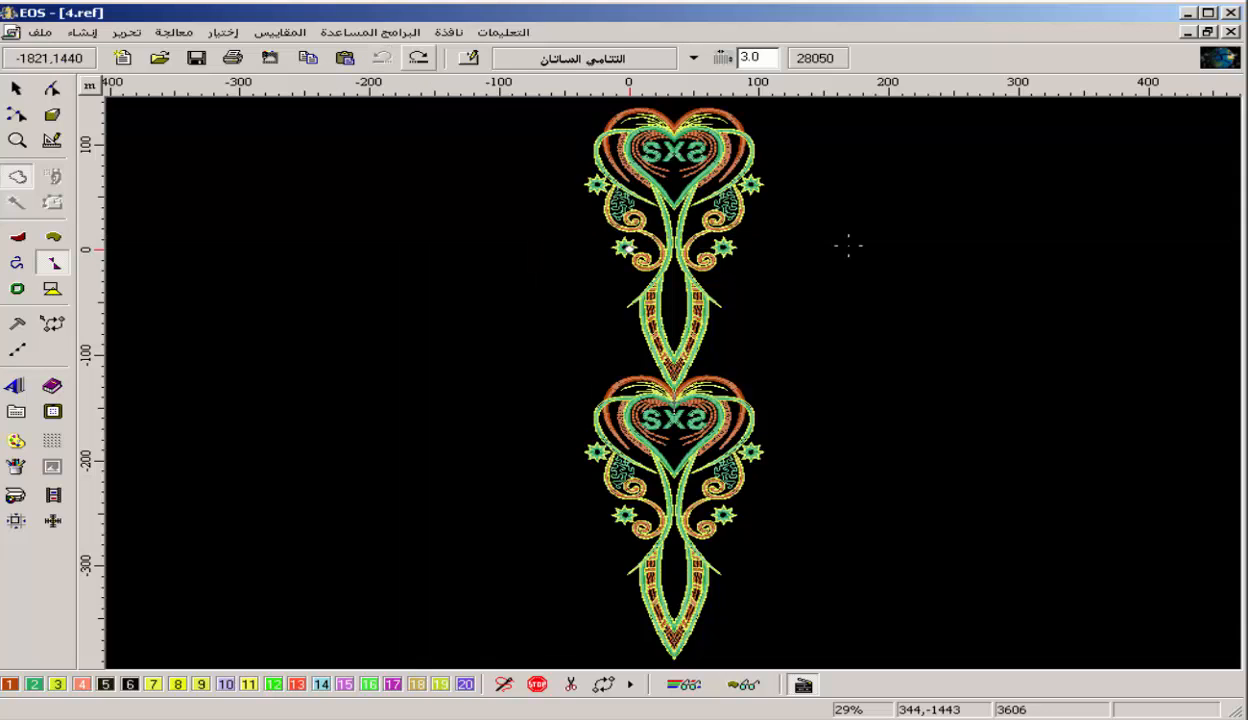
left_click(418, 57)
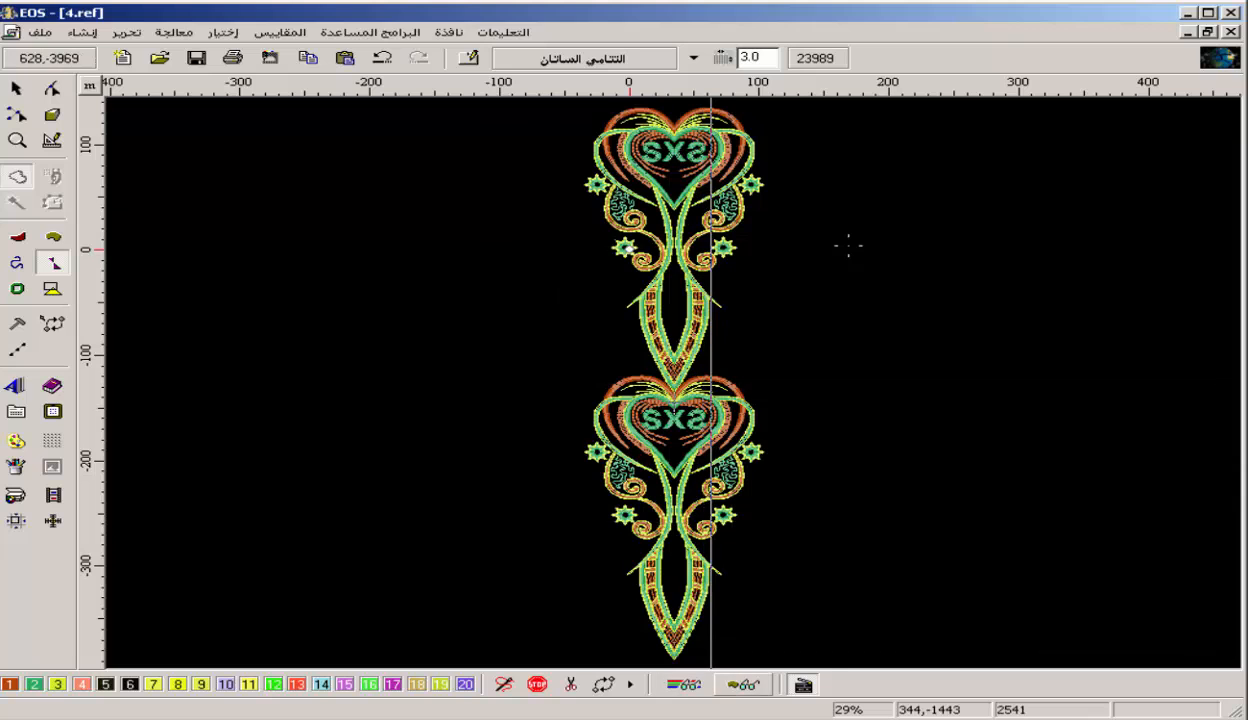
Limit the display to the branch (الفروع) blocks, select them and apply a density of 5.0 in the group properties.
right_click(653, 668)
left_click(700, 584)
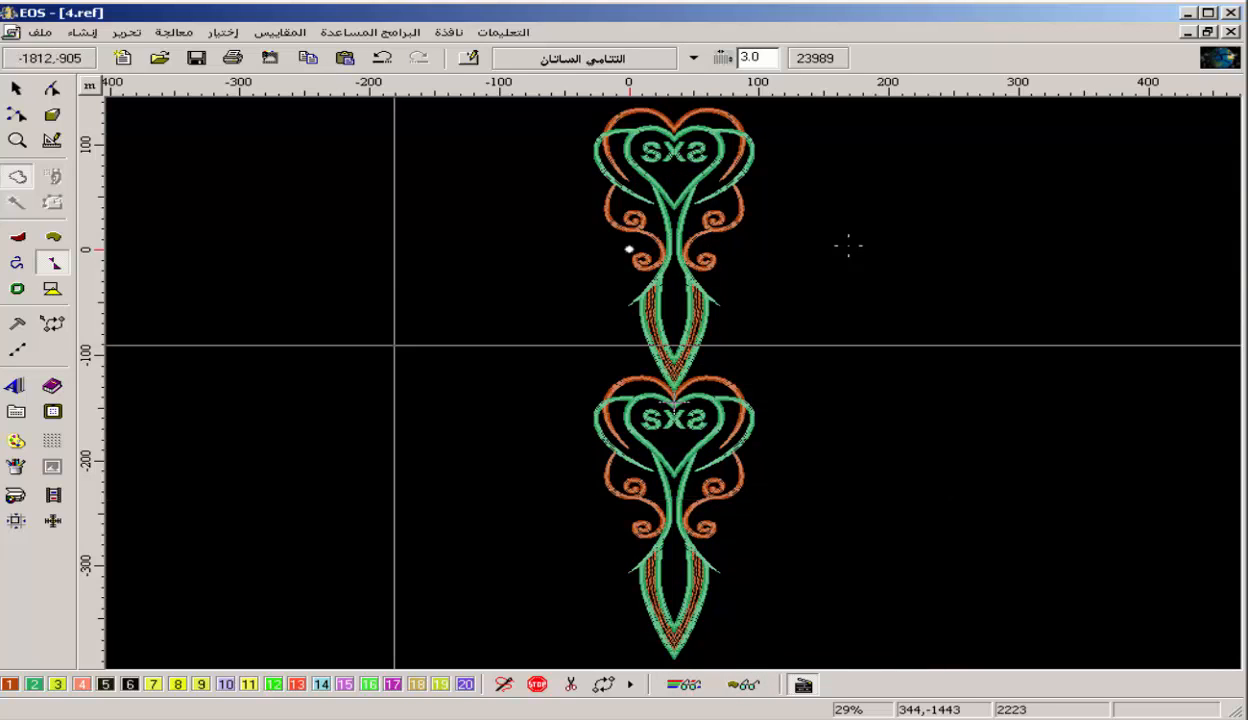
key("ctrl+a")
right_click(750, 245)
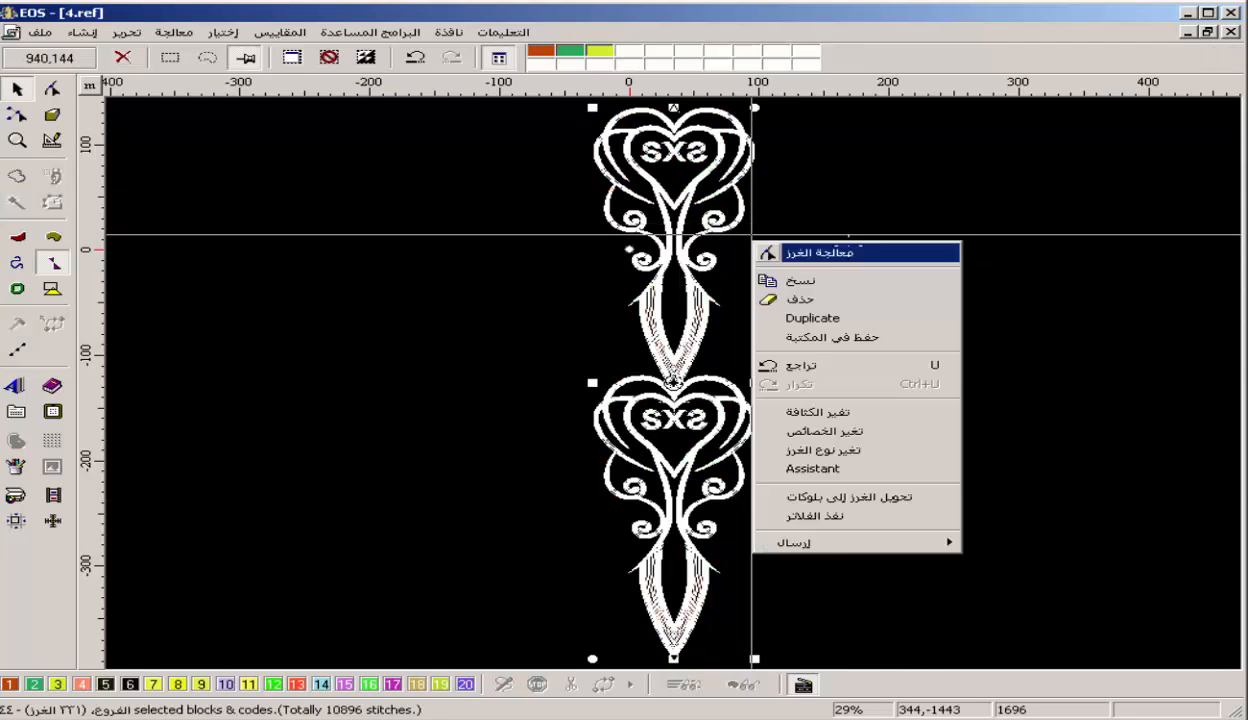
left_click(775, 247)
left_click(848, 246)
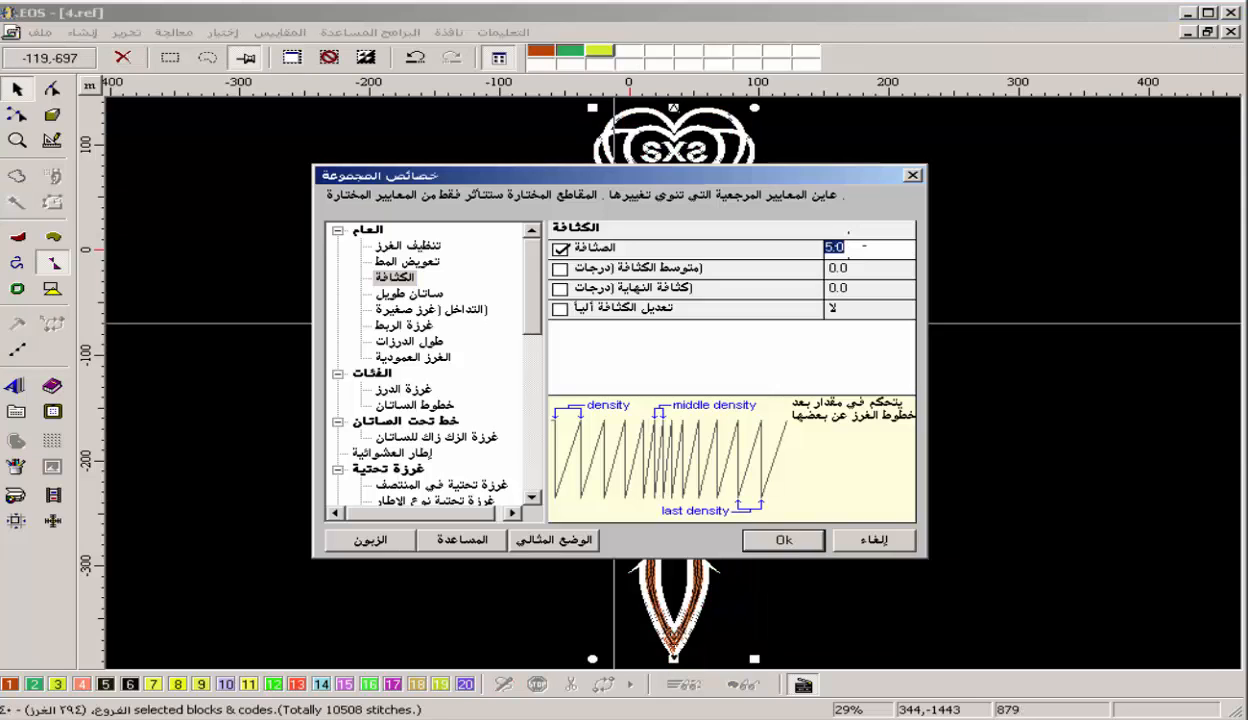
key("Return")
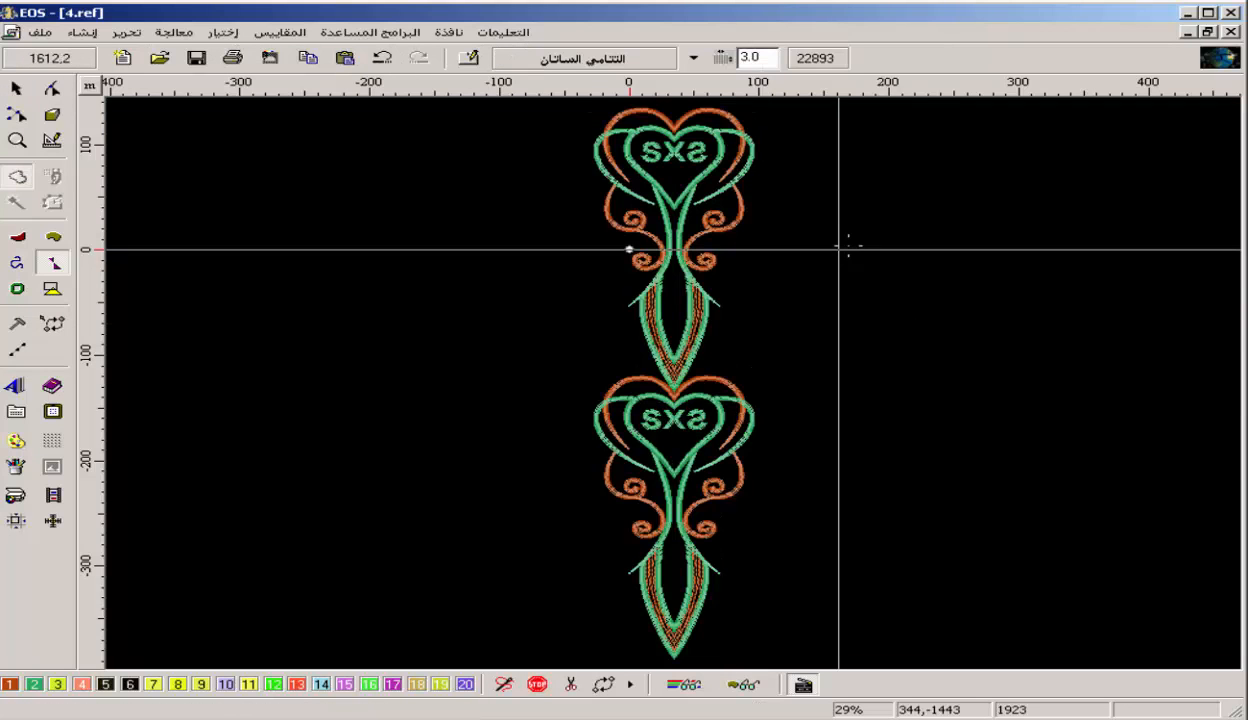
Clean the design's stitches again with a minimum value of 0 and a maximum value of 15.
key("z")
left_click(163, 57)
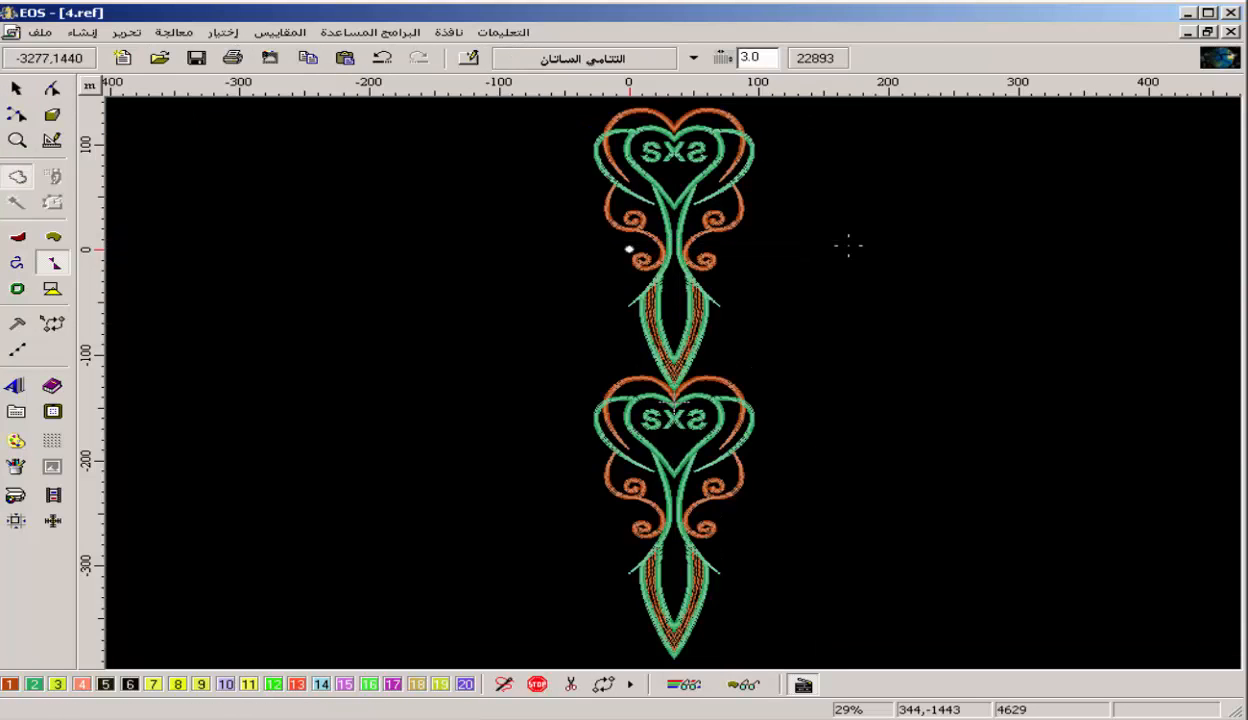
left_click(174, 32)
left_click(225, 91)
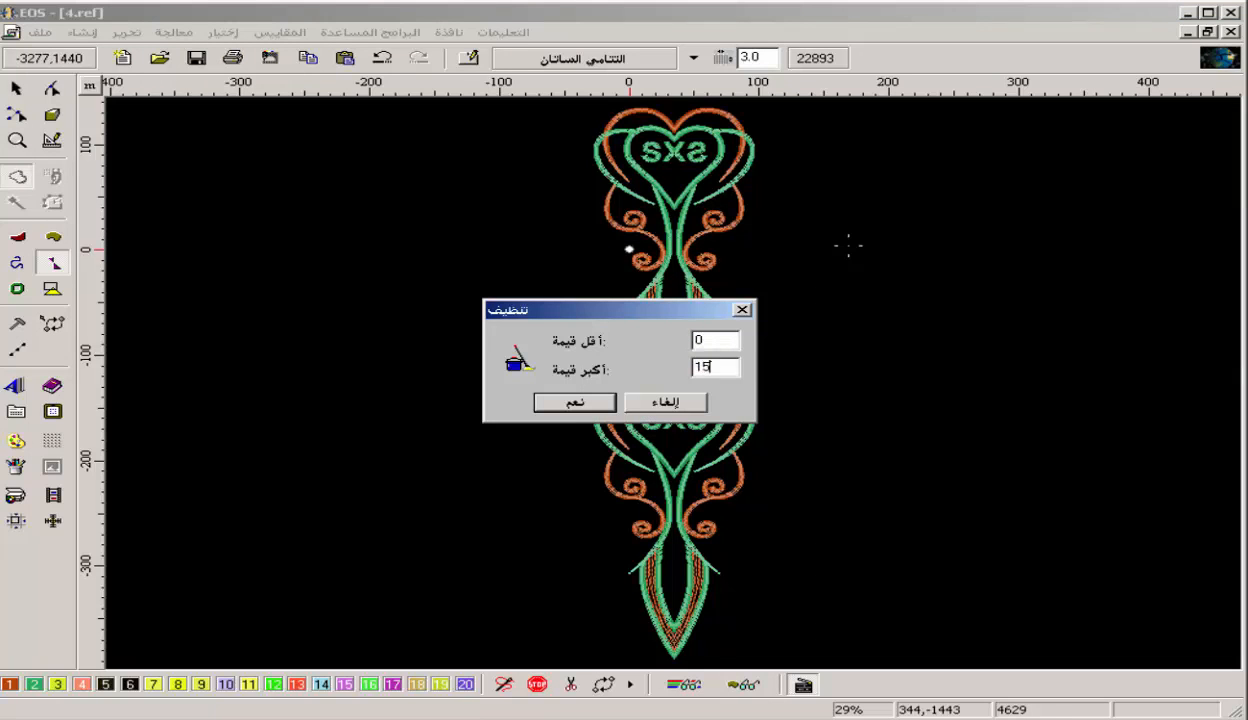
key("Return")
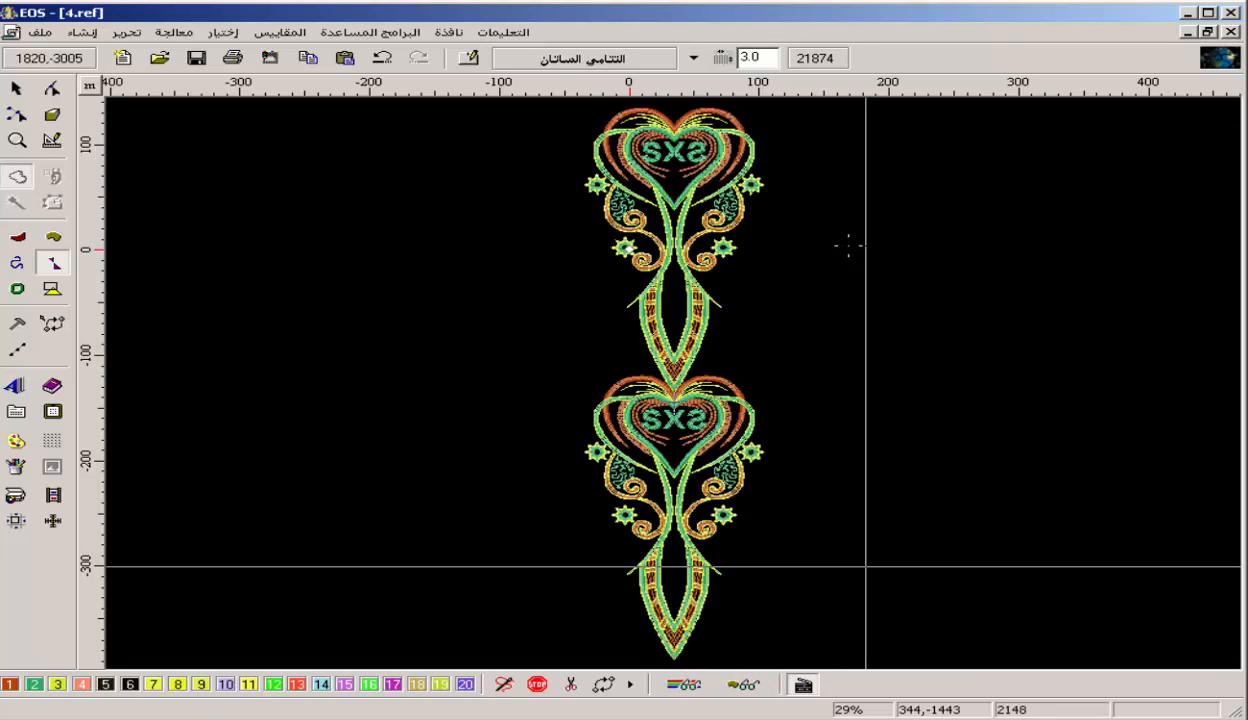
Examine the satin and running stitches of a spiral in the upper motif up close.
key("z")
left_click_drag(783, 181, 625, 262)
left_click_drag(846, 270, 625, 374)
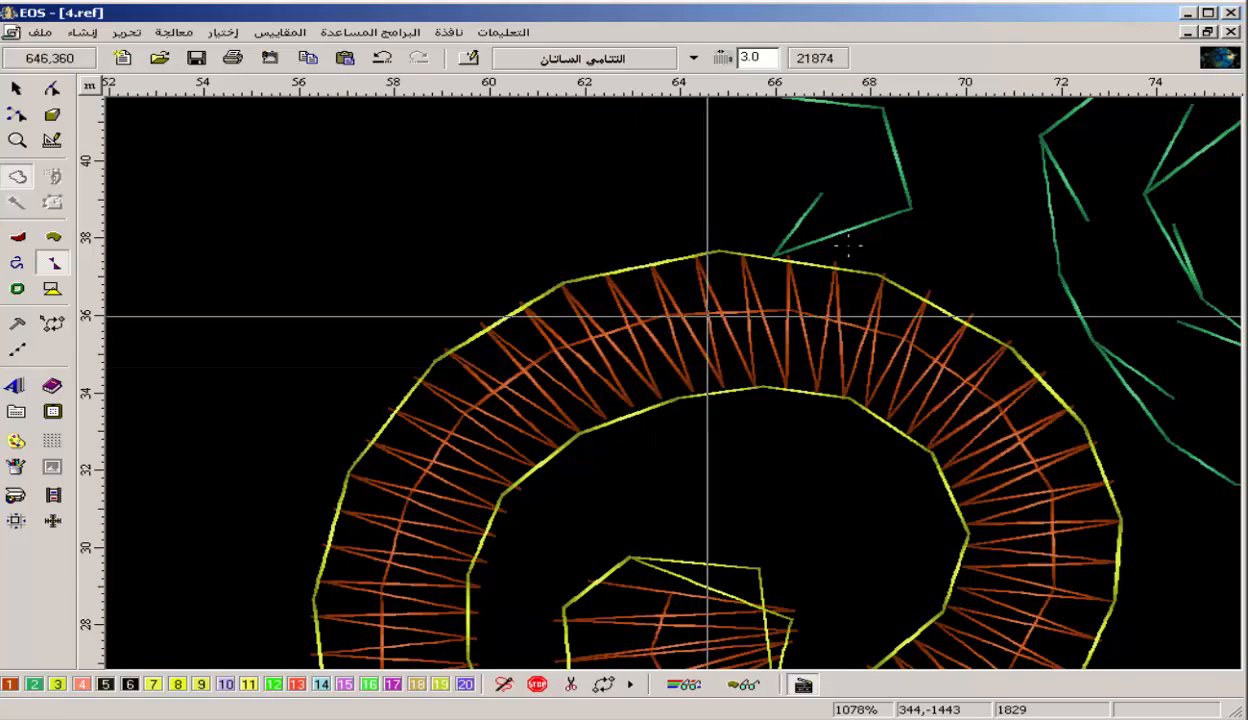
Examine the stitches of the upper spiral, the crossbars of the lower stem and the heart with its lettering up close.
key("Right")
key("Right")
key("Right")
key("Right")
key("Left")
key("Left")
key("z")
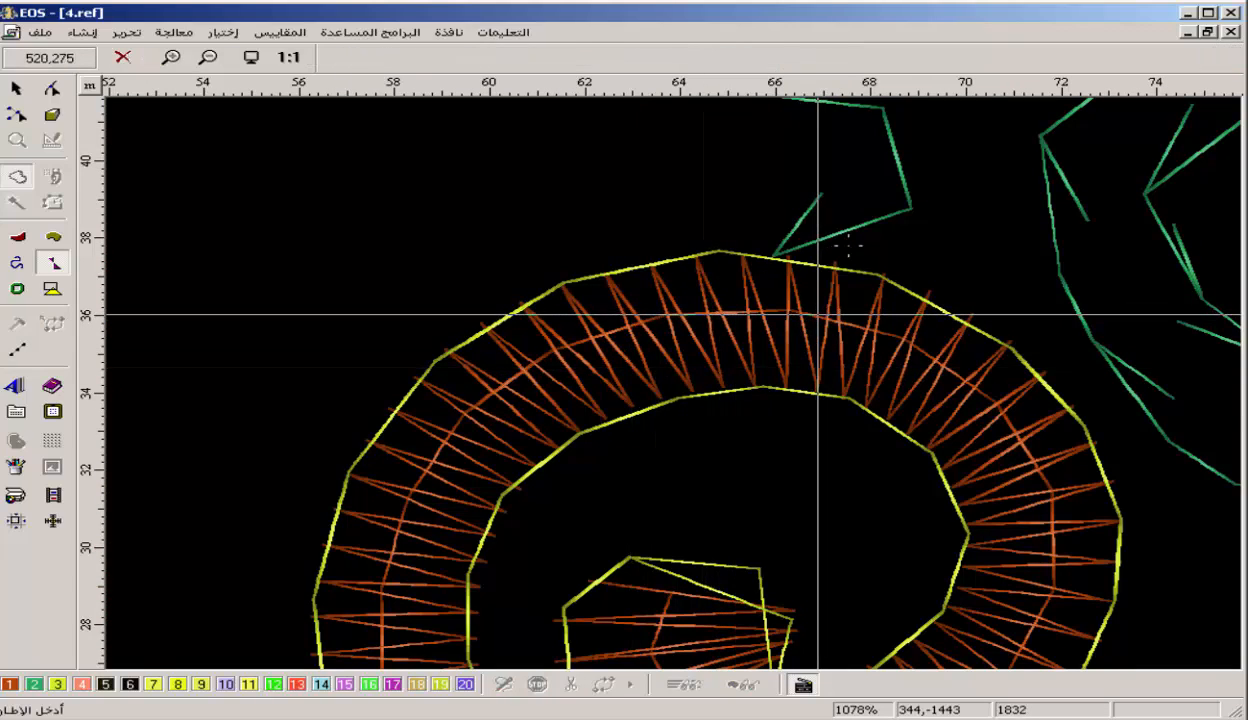
right_click(848, 246)
key("Page_Up")
key("z")
left_click_drag(737, 288, 633, 350)
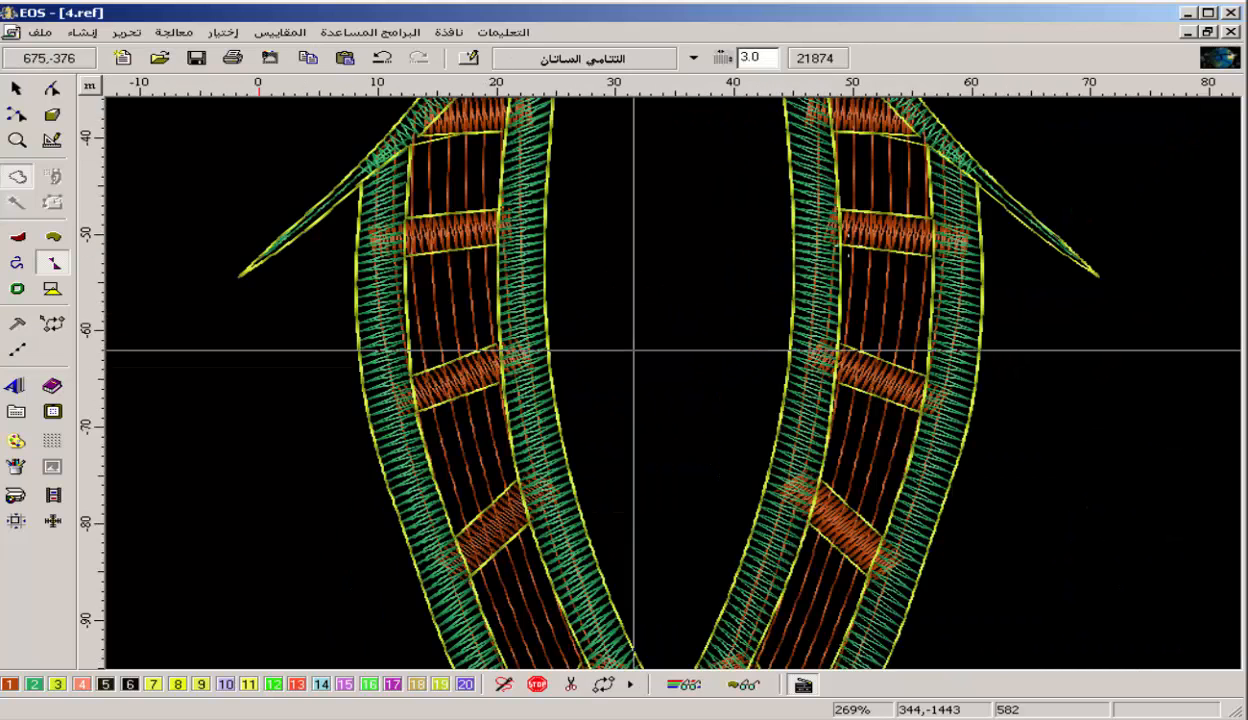
key("z")
right_click(633, 350)
key("z")
left_click_drag(730, 130, 612, 203)
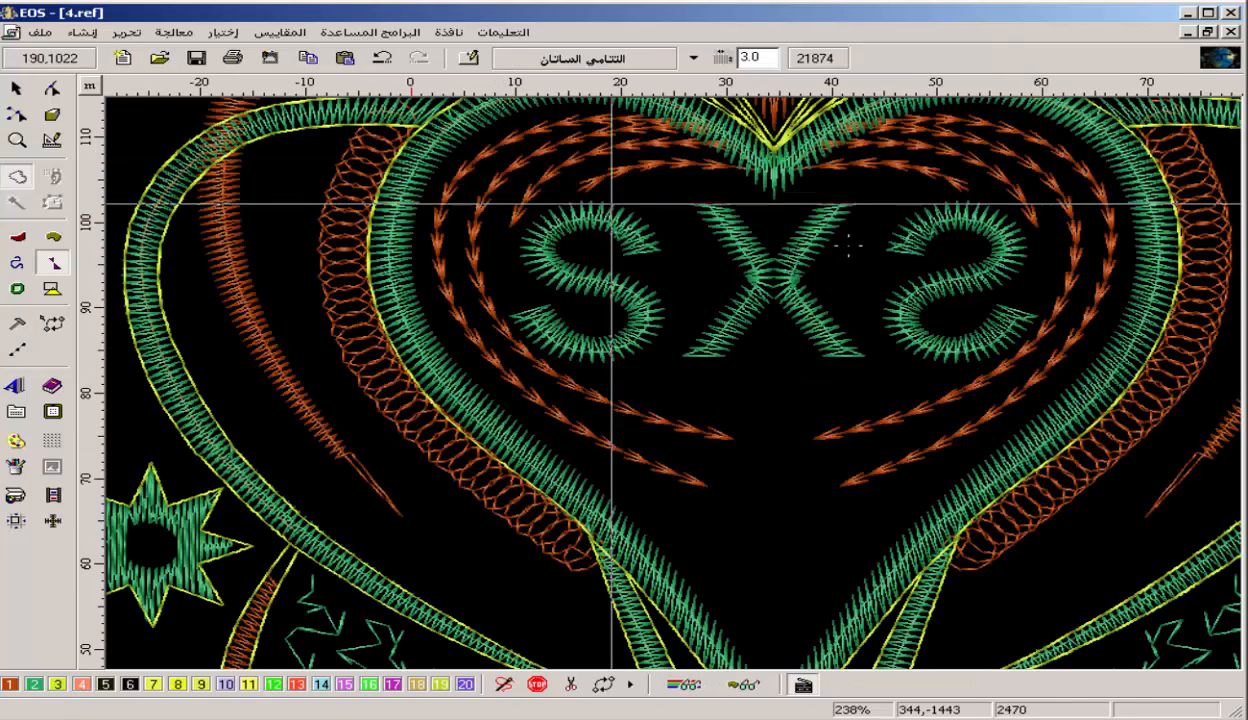
key("z")
right_click(848, 243)
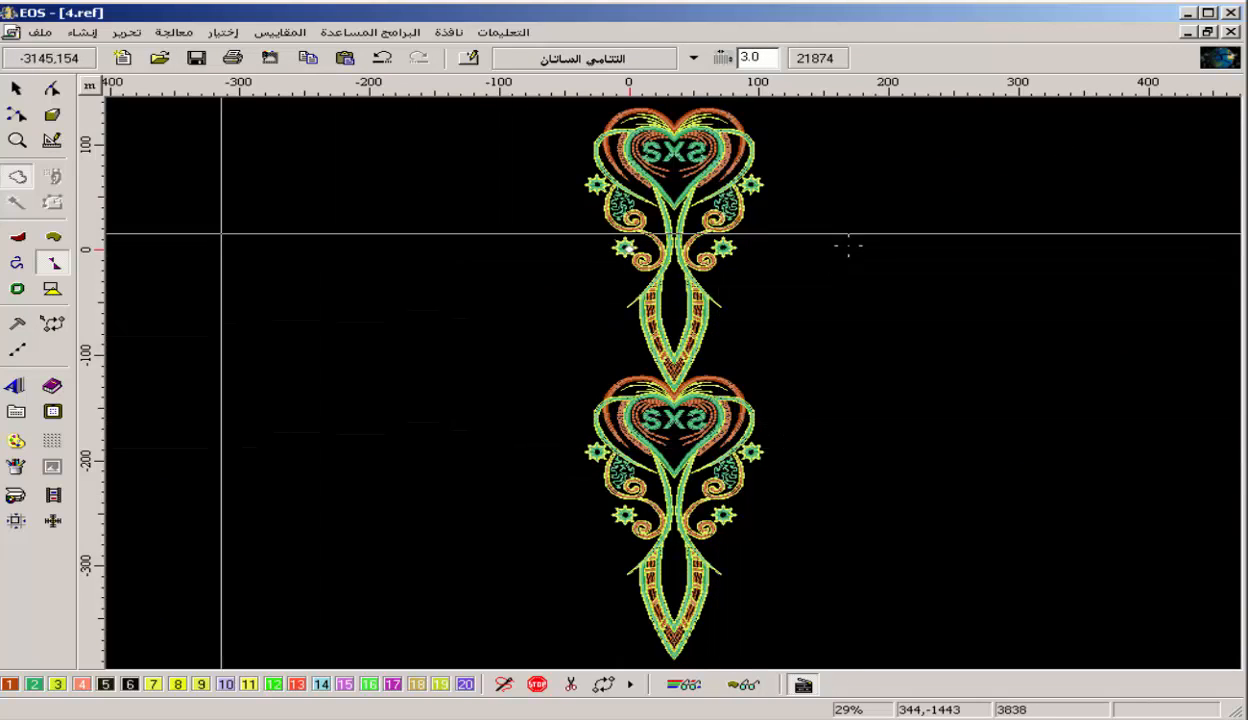
Save a copy of the design to the Desktop as 55 in Tajima (DST) format.
left_click(40, 33)
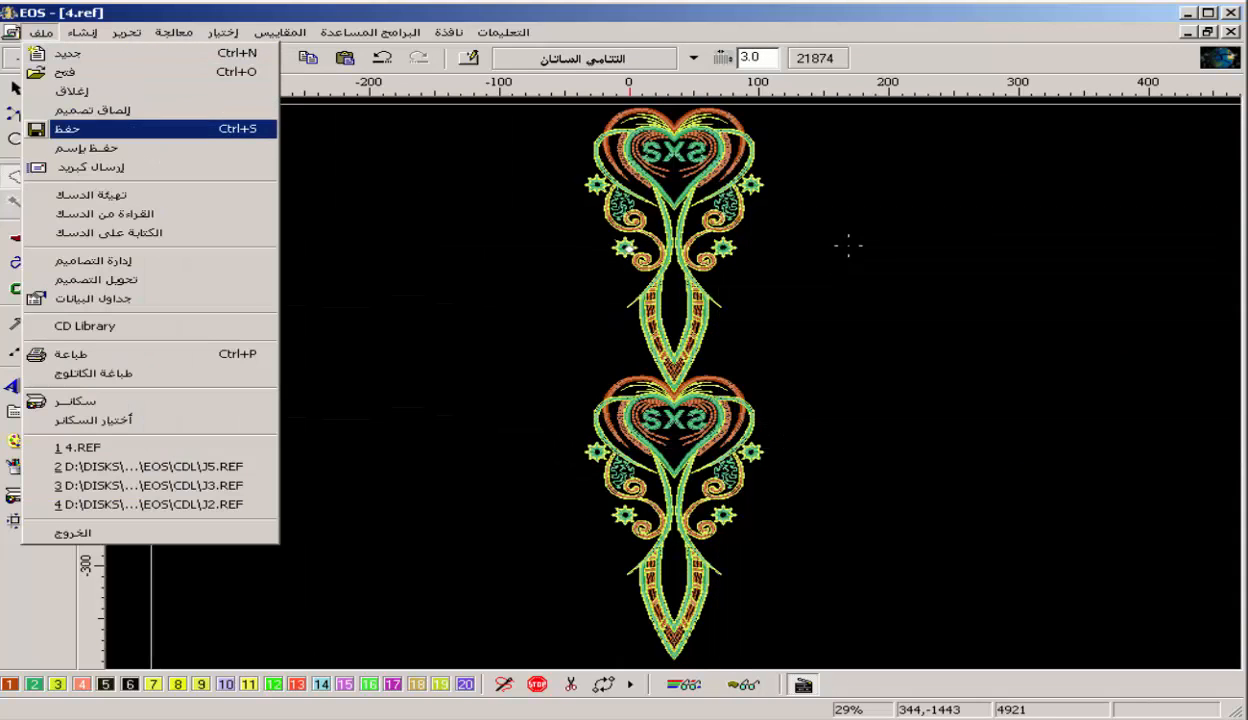
left_click(80, 145)
left_click(687, 190)
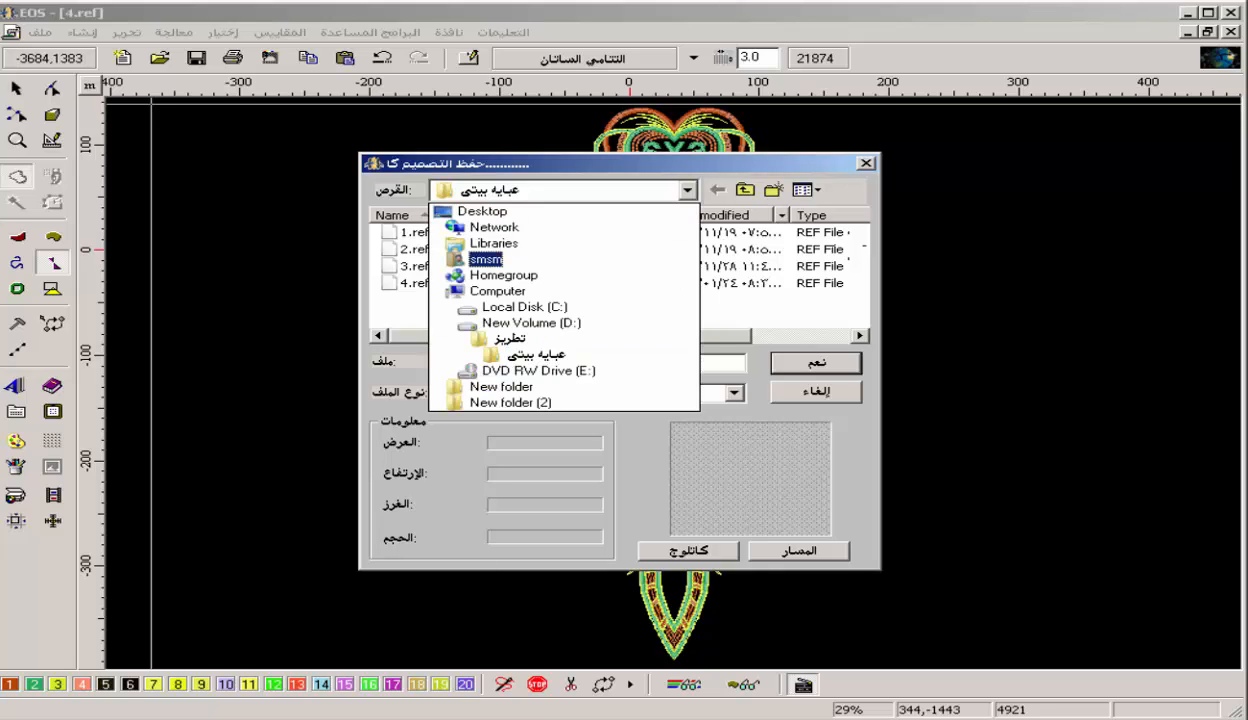
left_click(482, 211)
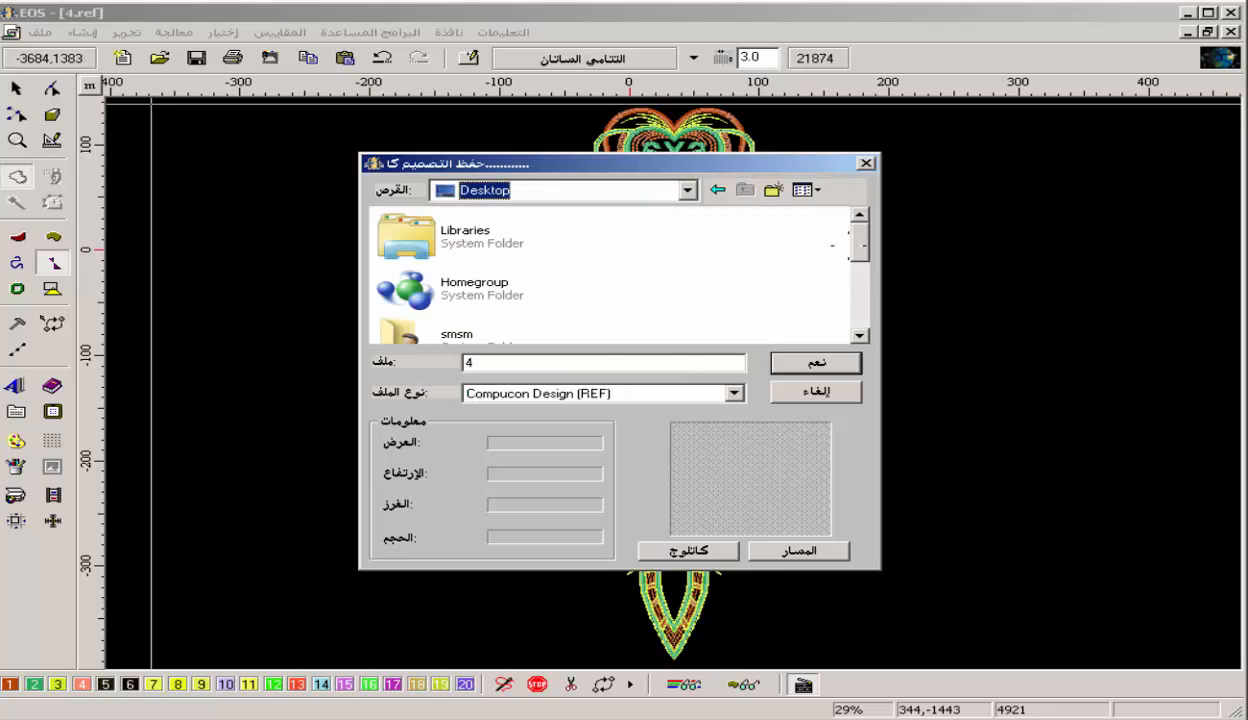
left_click(735, 393)
left_click(520, 463)
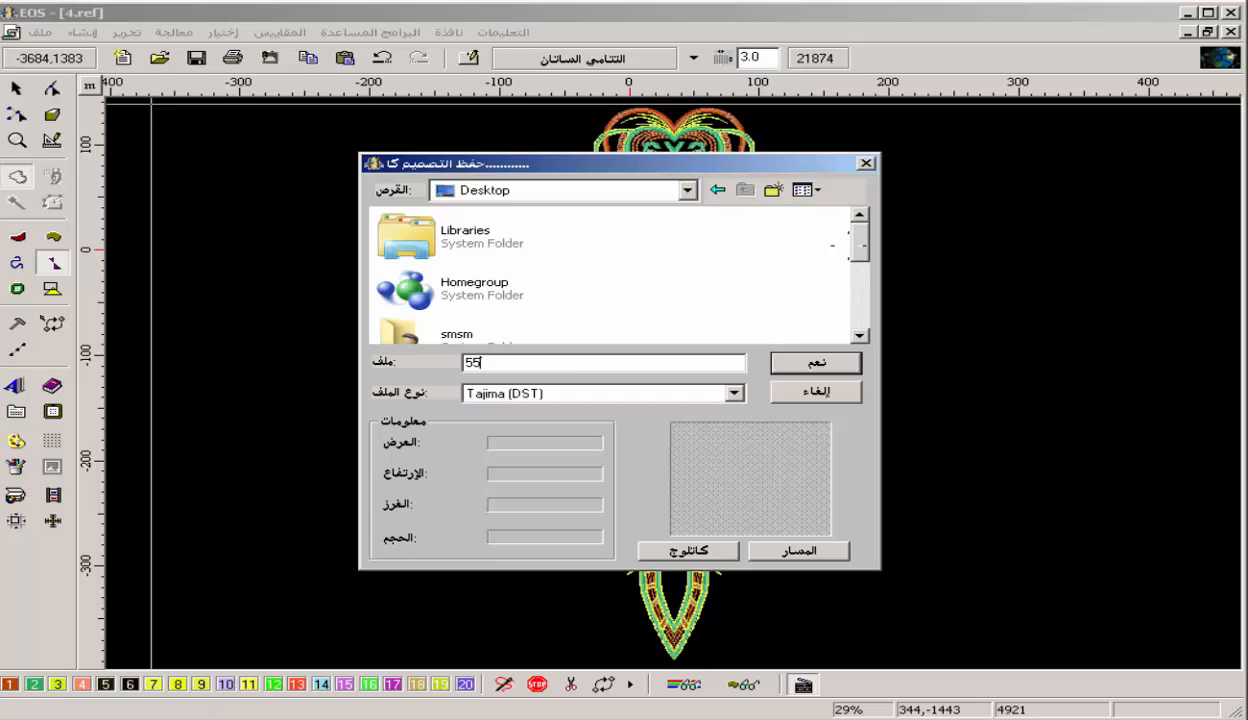
key("Return")
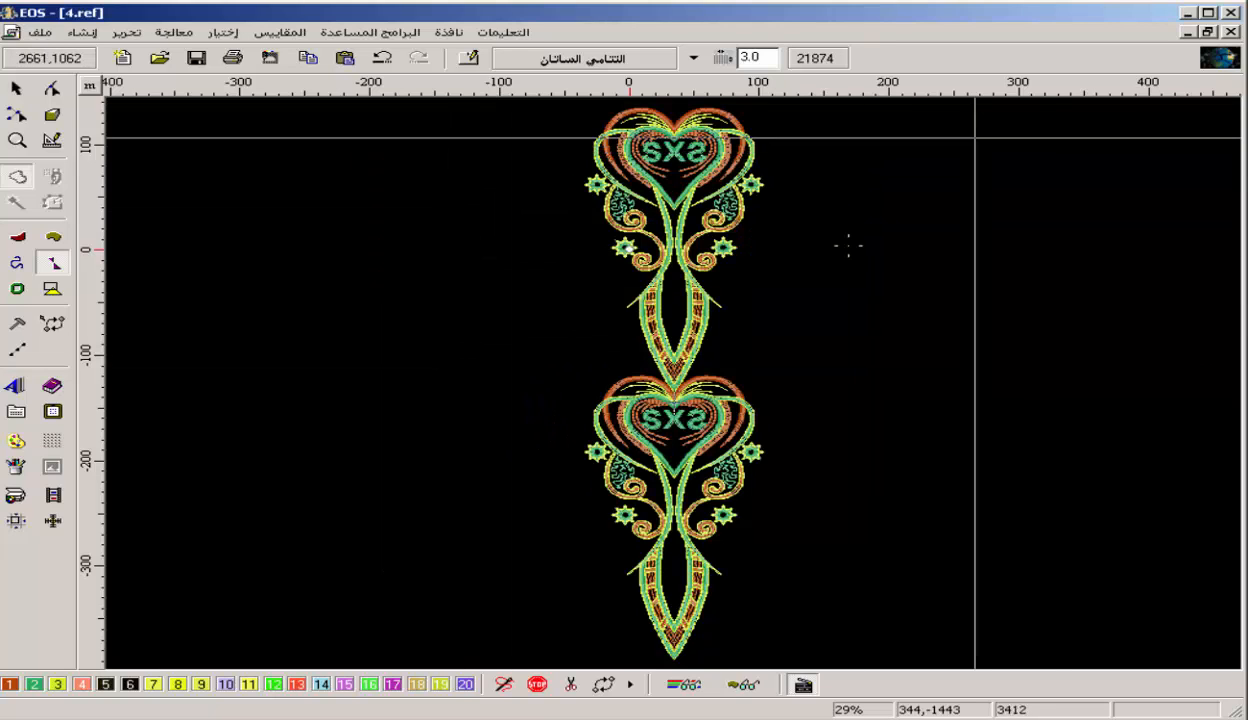
Close the 4.ref design and open the exported 55.dst design from the Desktop.
left_click(1232, 32)
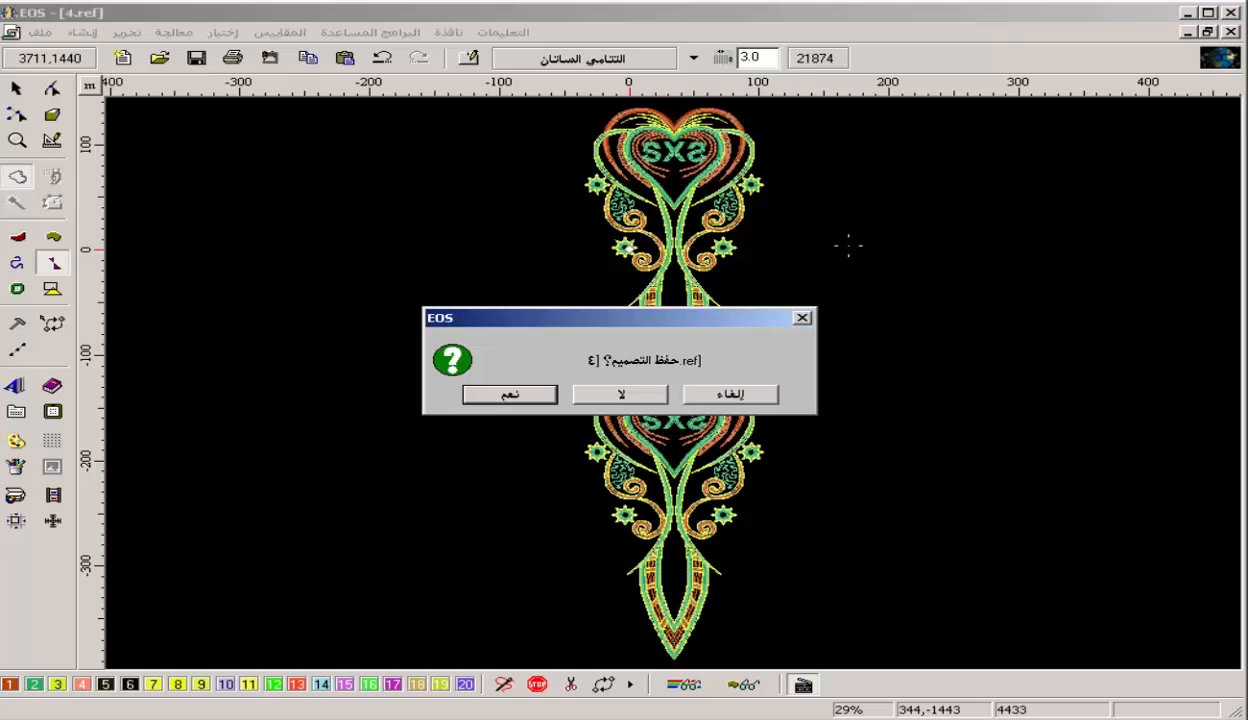
key("Return")
left_click(160, 58)
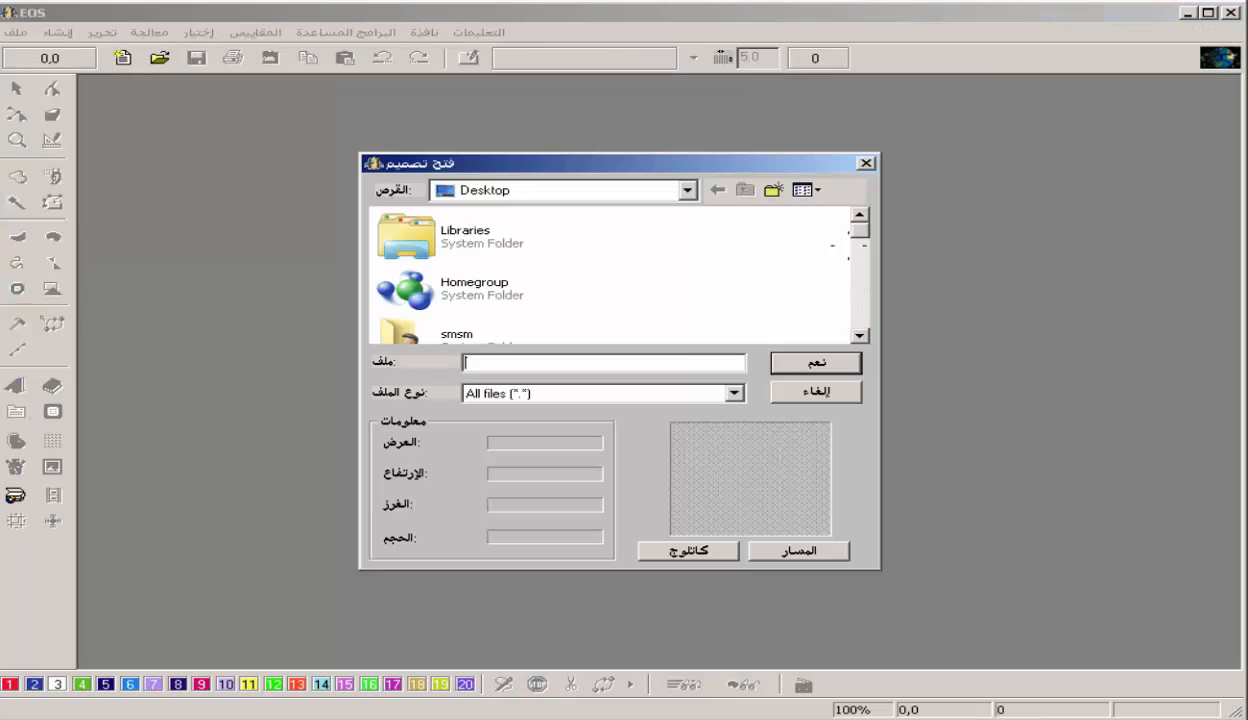
left_click(480, 336)
key("End")
key("Return")
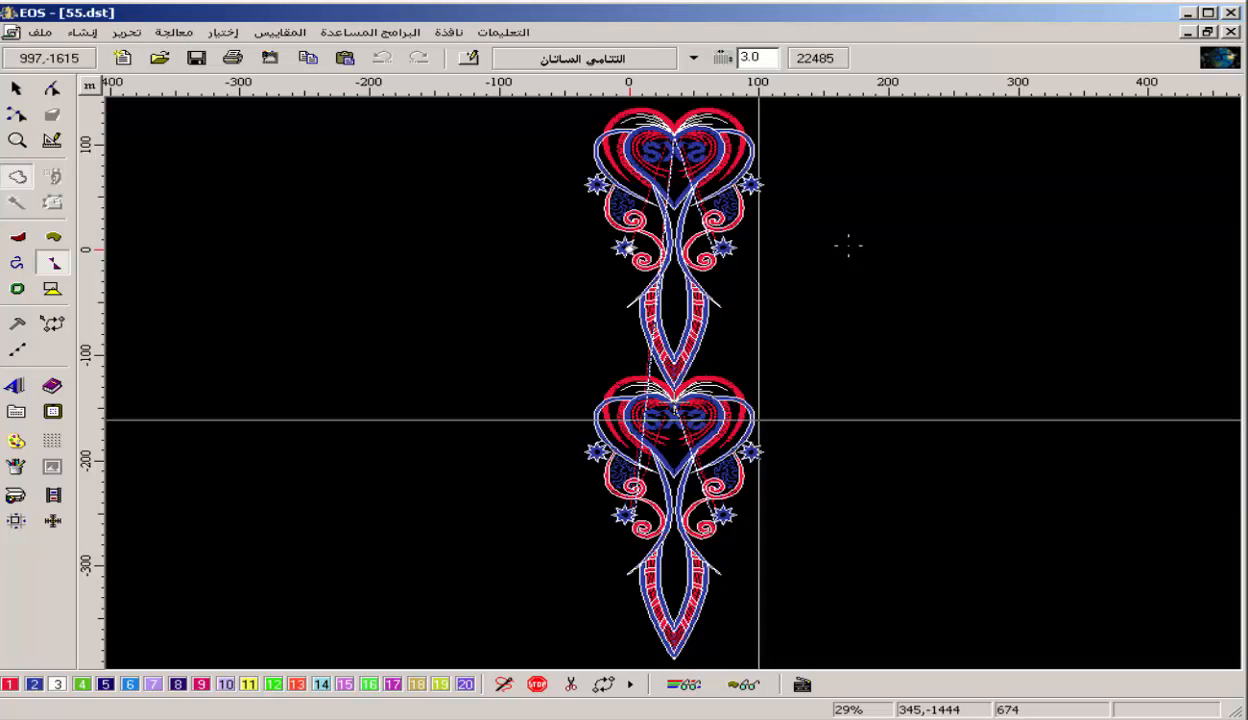
Try pulling single stitches of the stem edge and the lower motif's red outline outwards, and undo the stitch edit.
key("z")
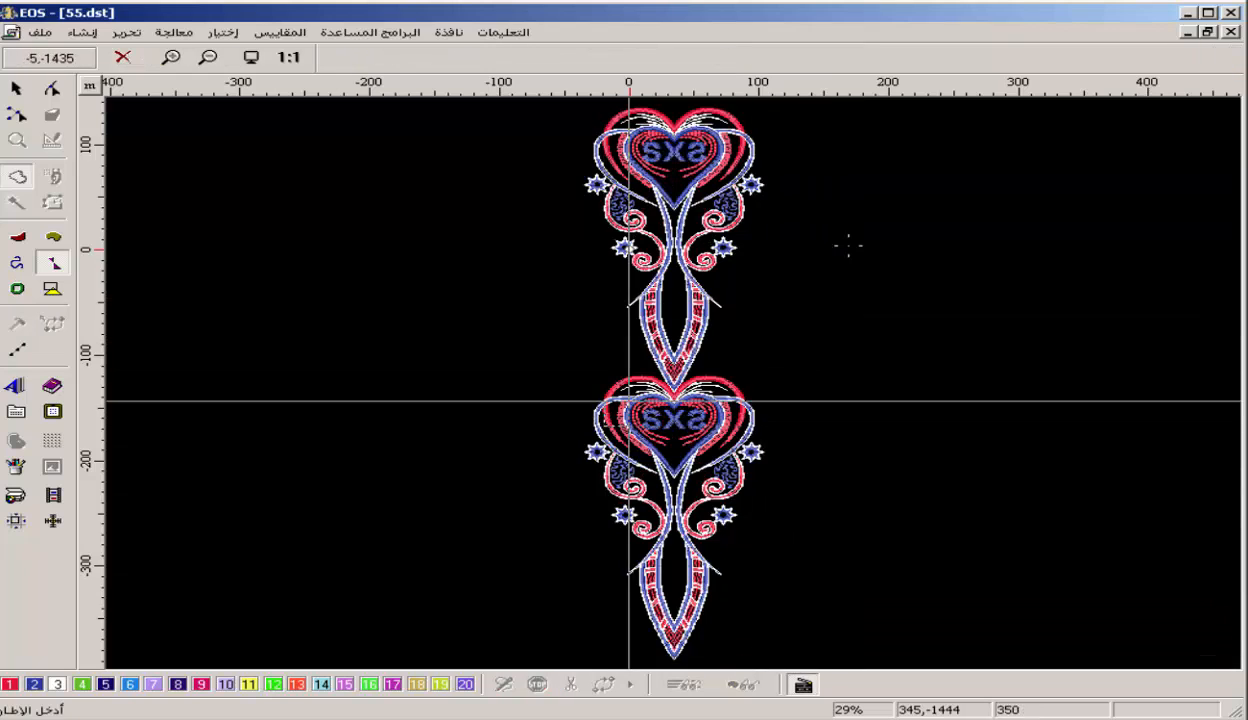
left_click_drag(627, 399, 863, 311)
left_click(497, 310)
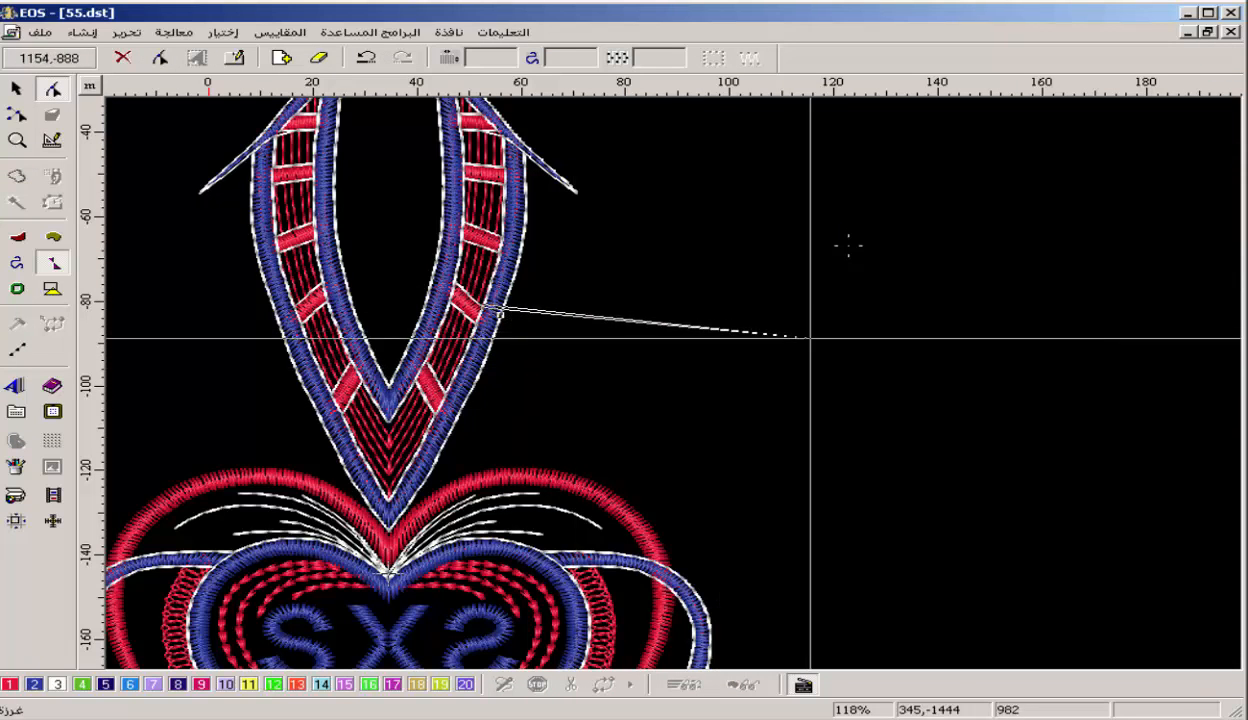
key("Escape")
left_click(567, 475)
left_click(667, 412)
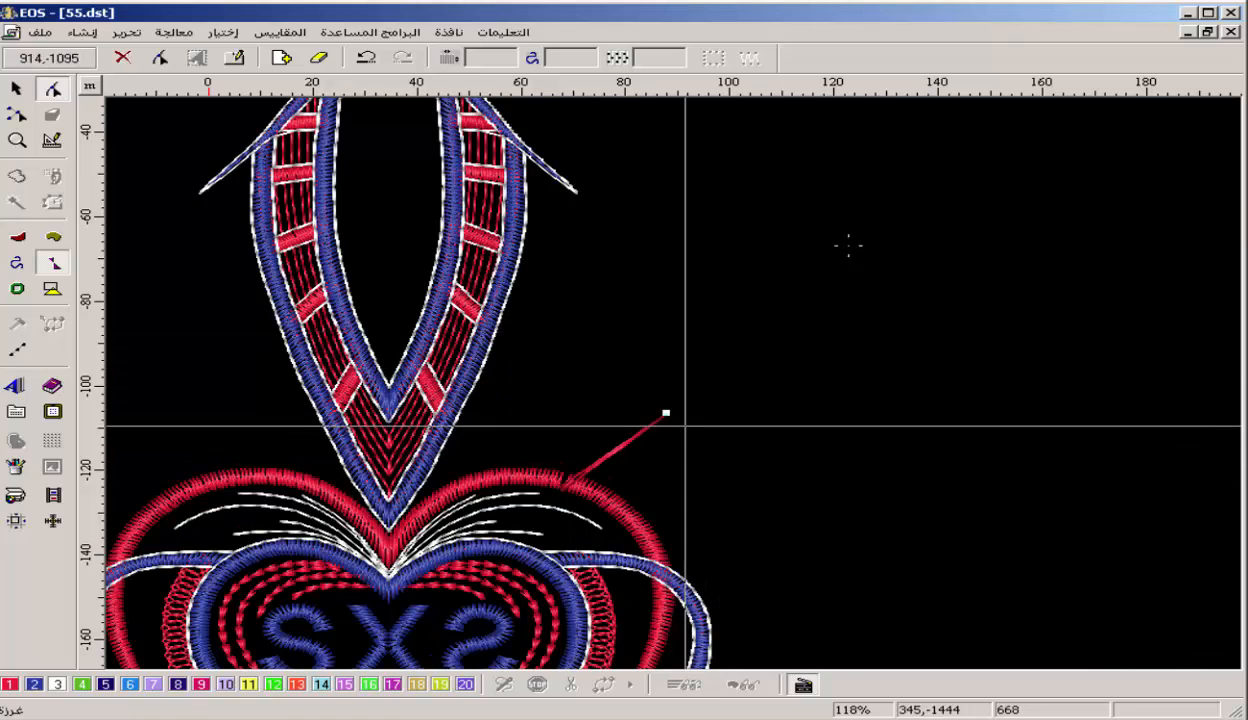
key("Return")
key("ctrl+z")
Clean the short stitches of the 55.dst design with a minimum value of 0.
key("z")
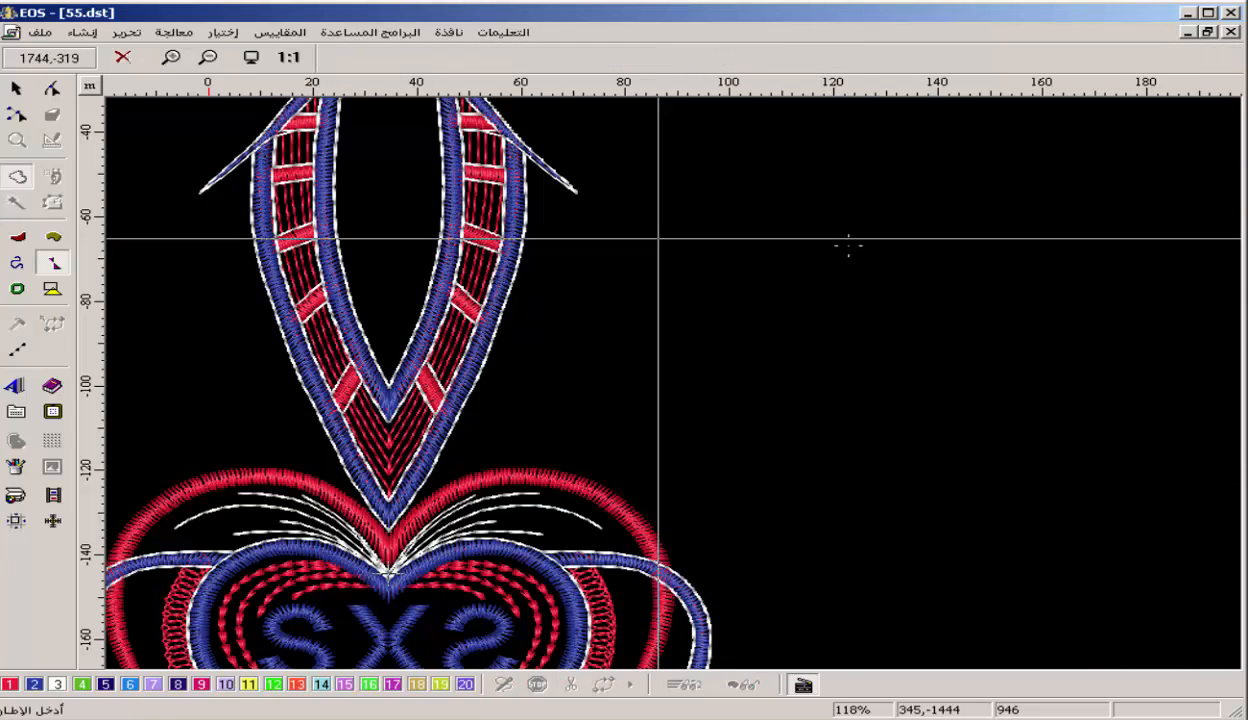
key("0")
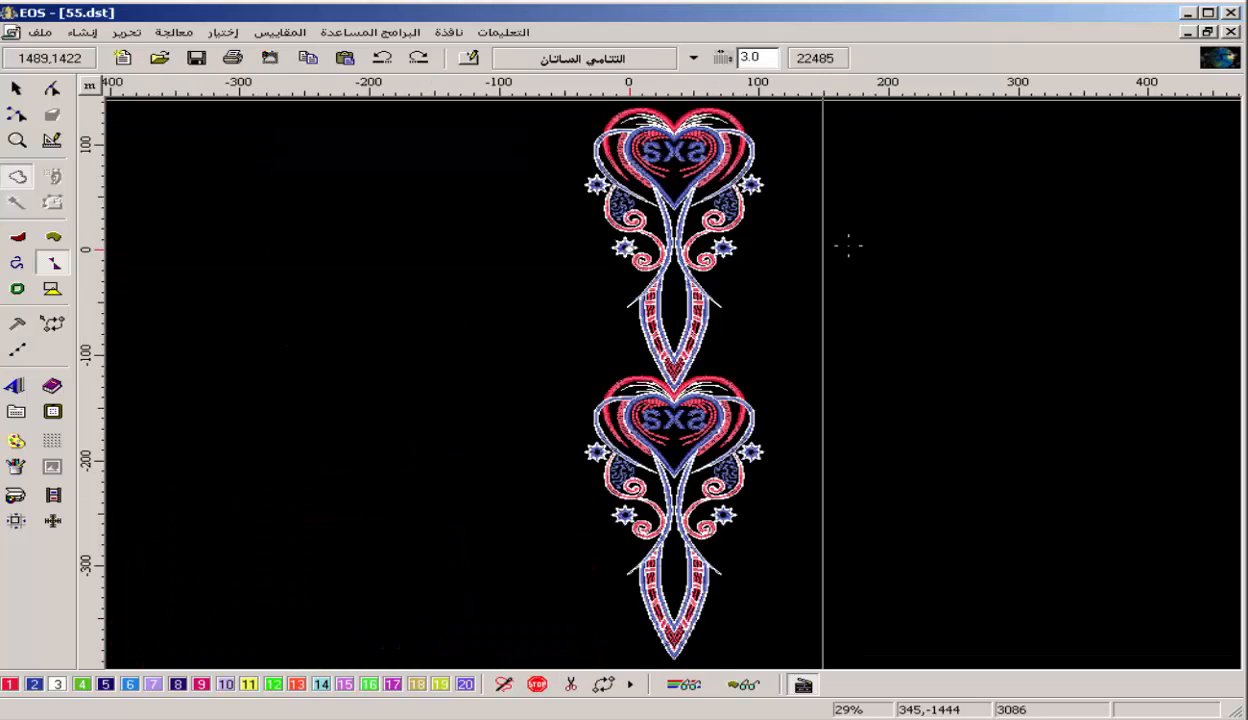
key("z")
left_click_drag(845, 141, 461, 303)
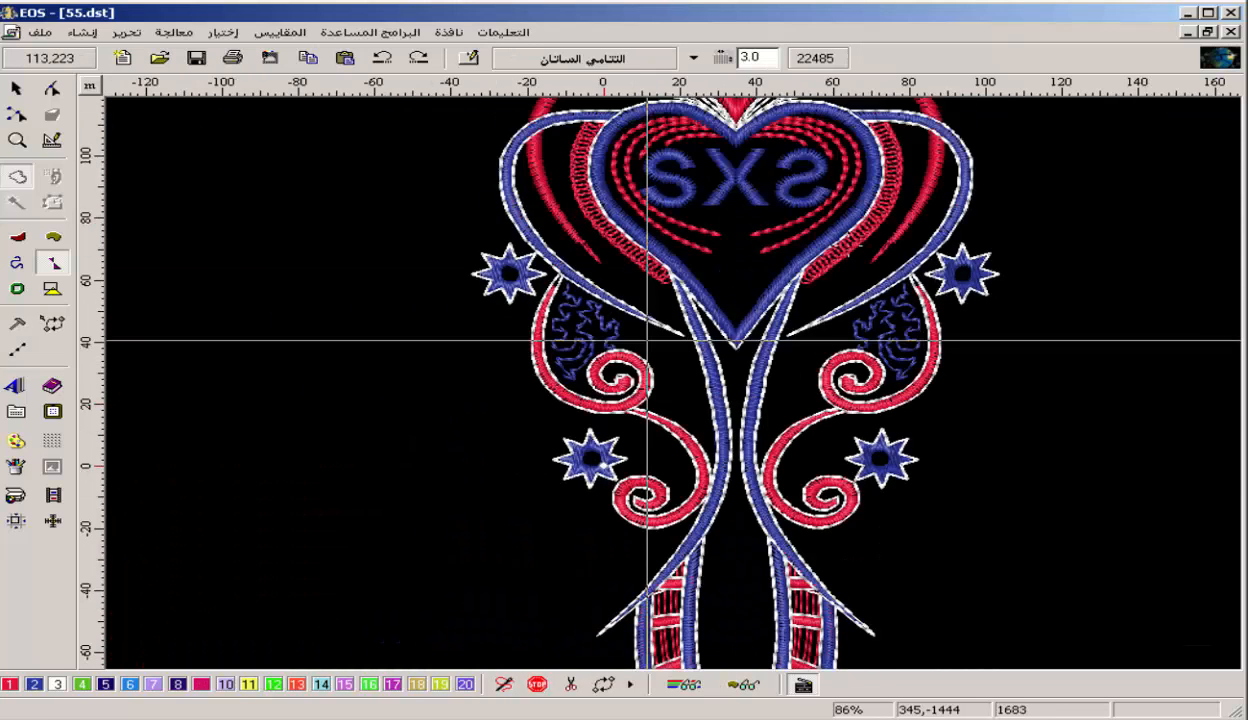
key("Up")
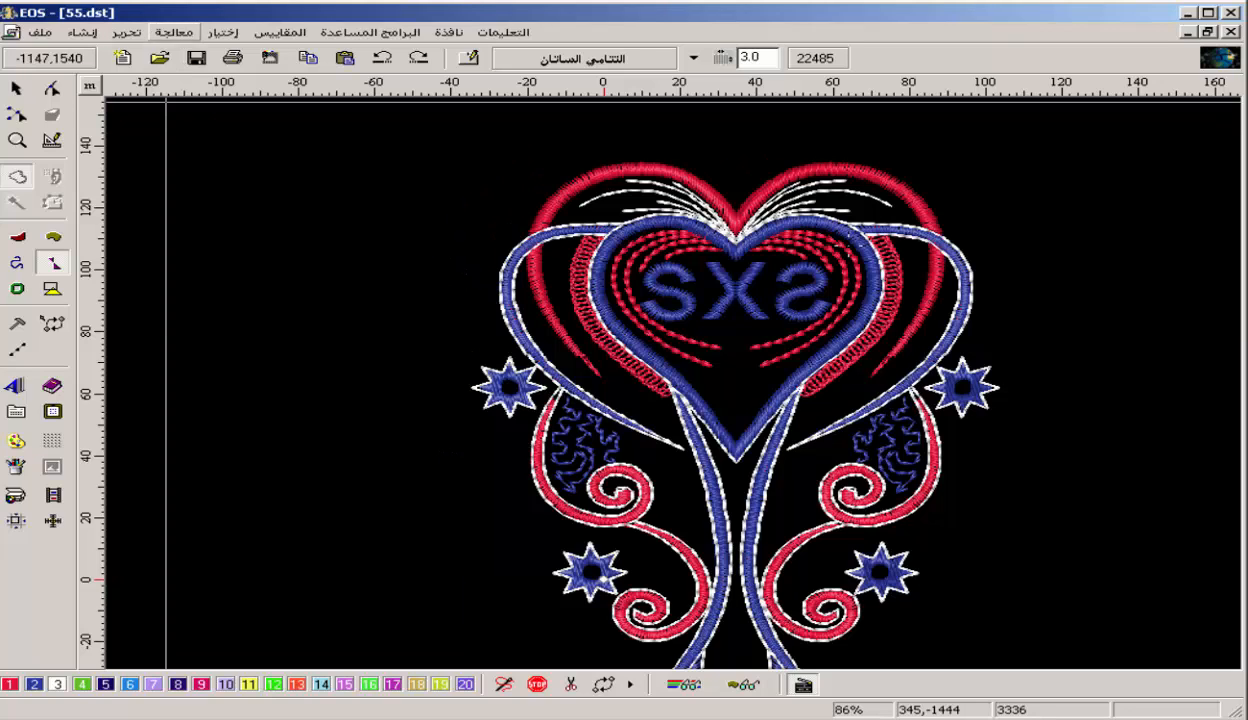
left_click(174, 33)
left_click(215, 90)
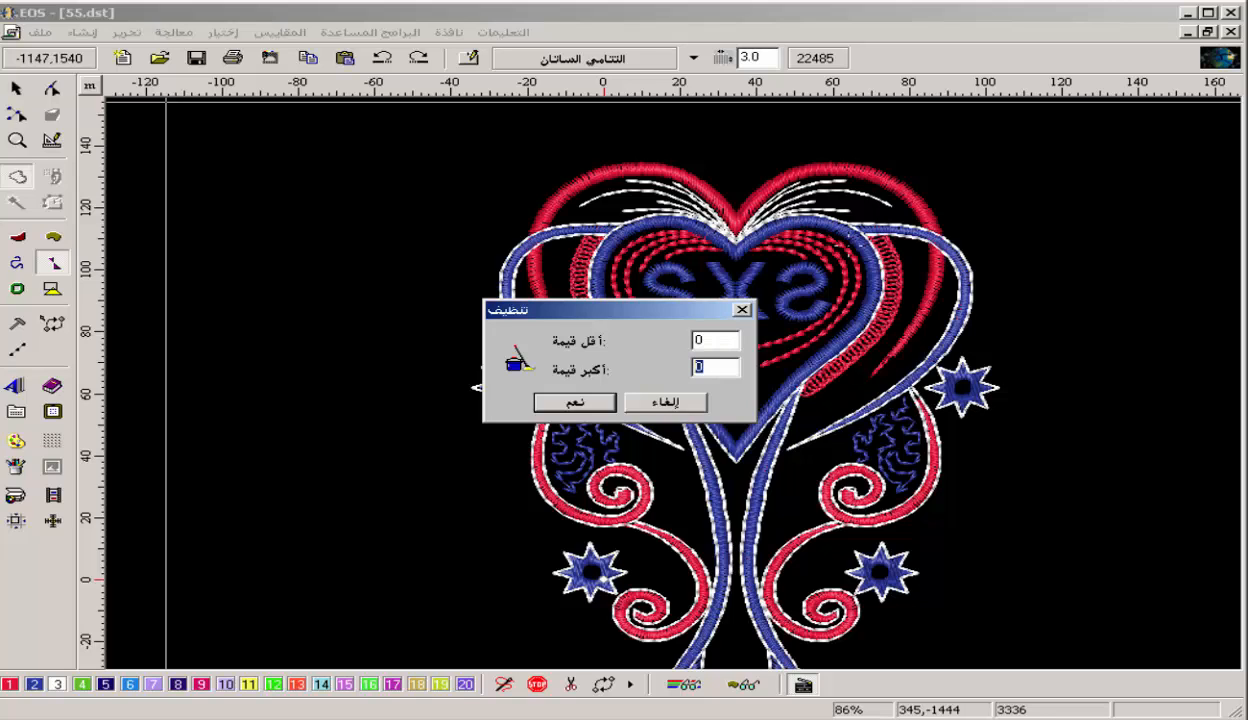
key("Return")
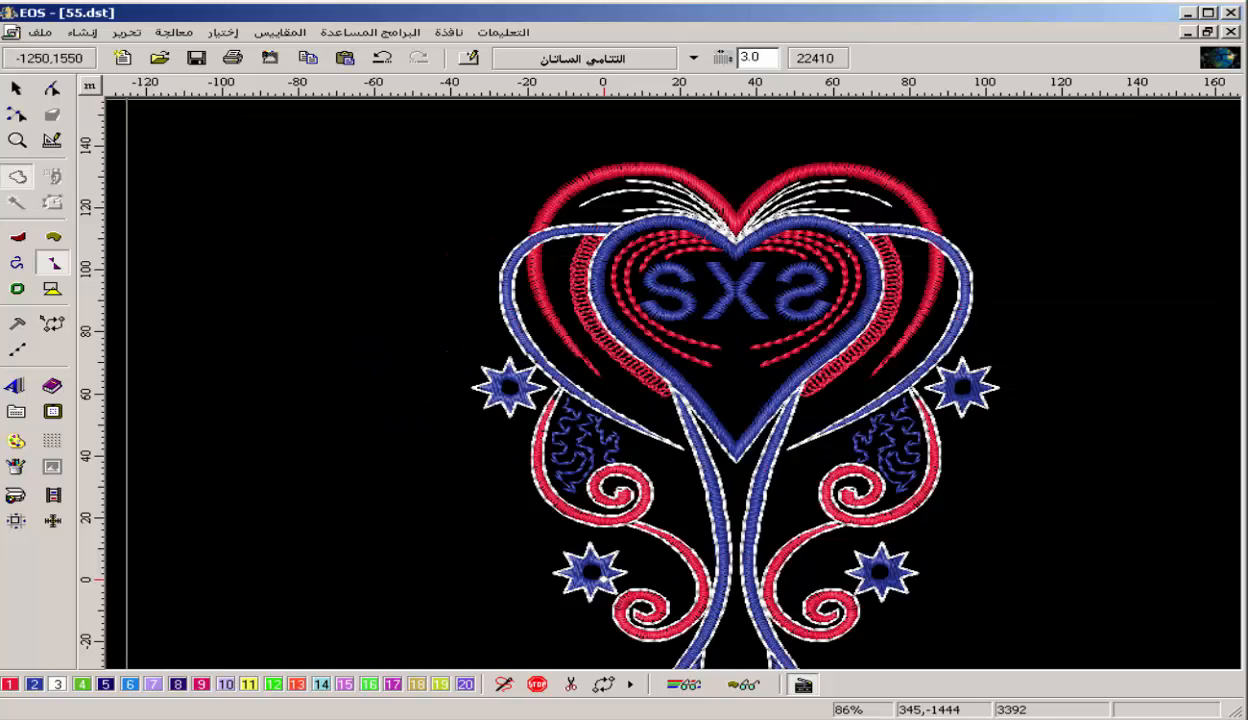
Select the entire design and reduce its stitch density by 50% with the stitch processor enabled.
left_click(16, 88)
key("ctrl+a")
right_click(699, 229)
right_click(748, 378)
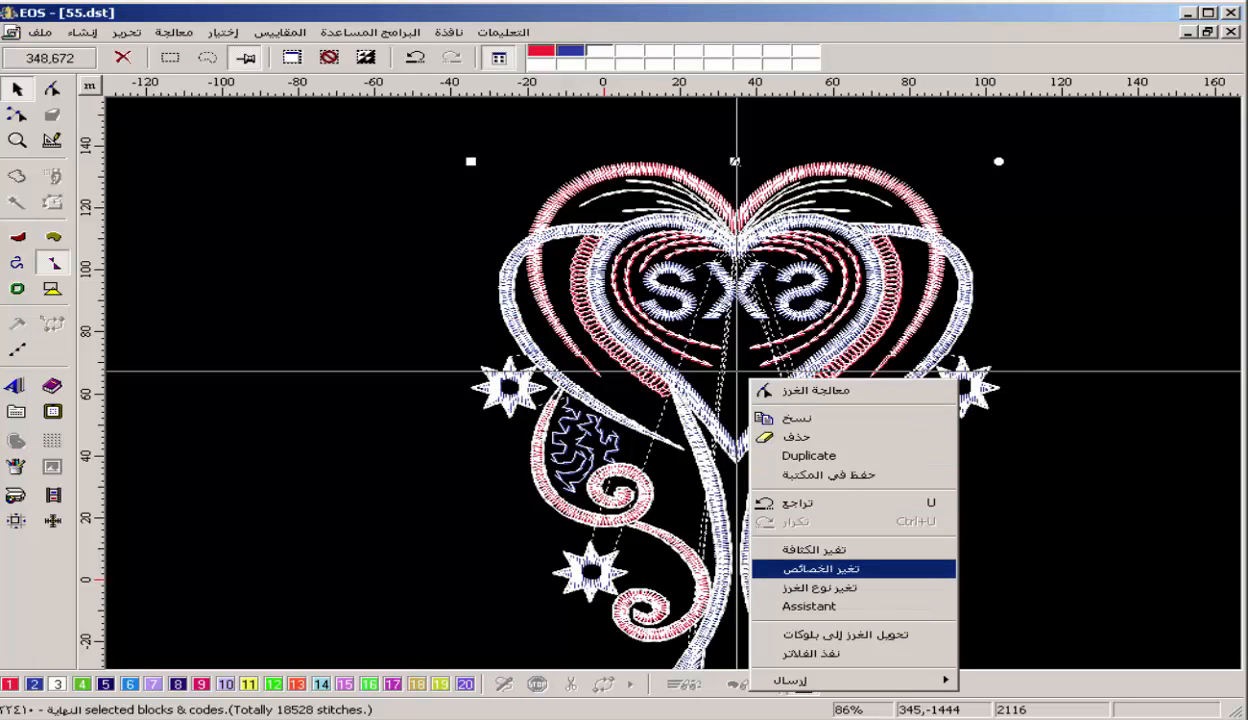
left_click(815, 549)
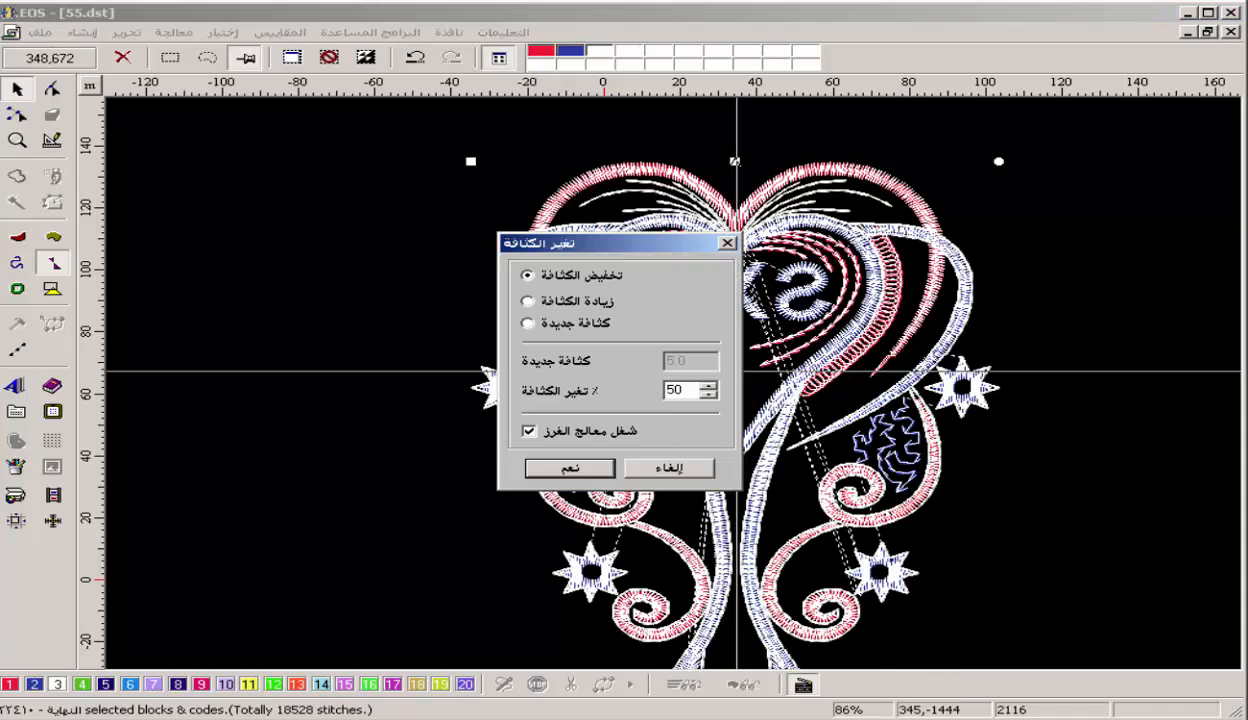
key("Return")
right_click(638, 316)
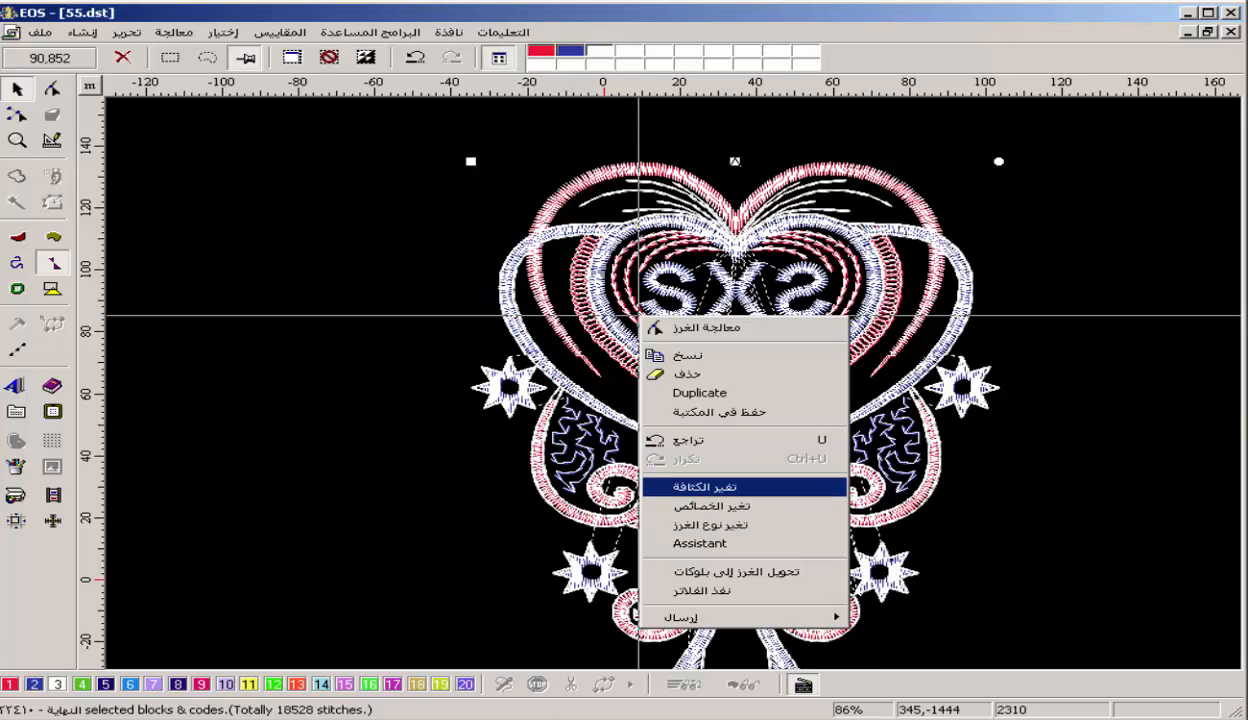
key("Return")
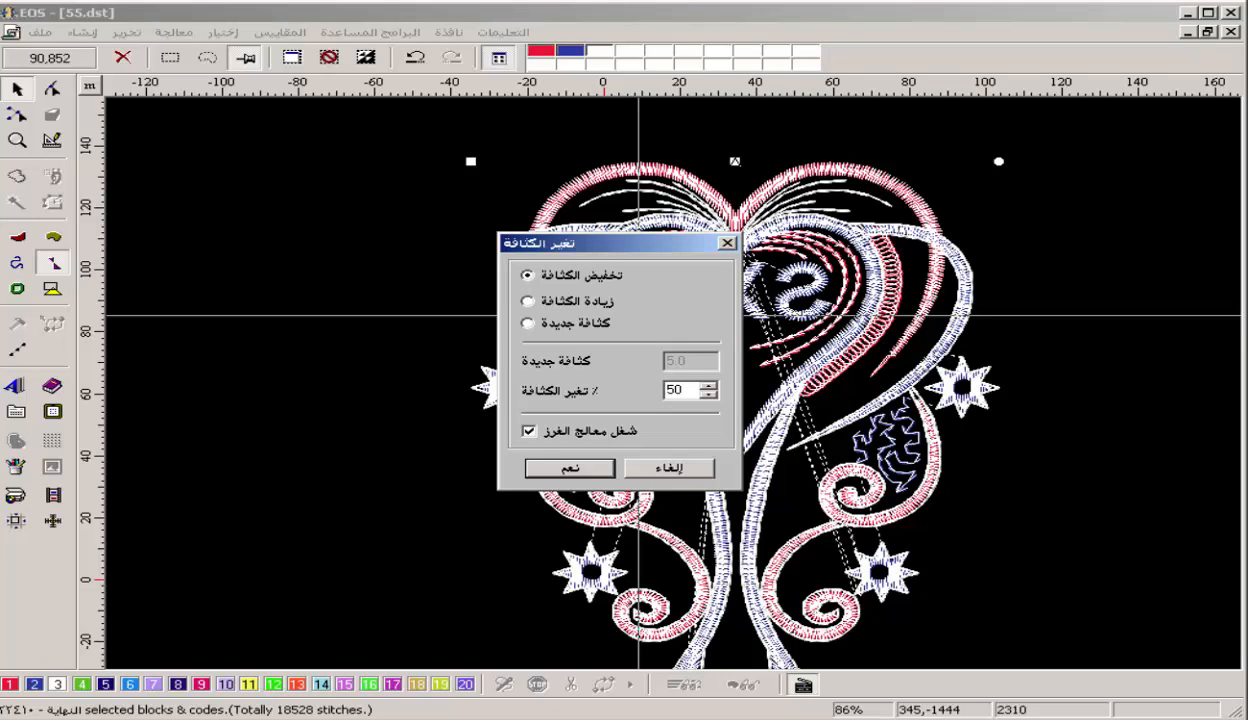
key("Return")
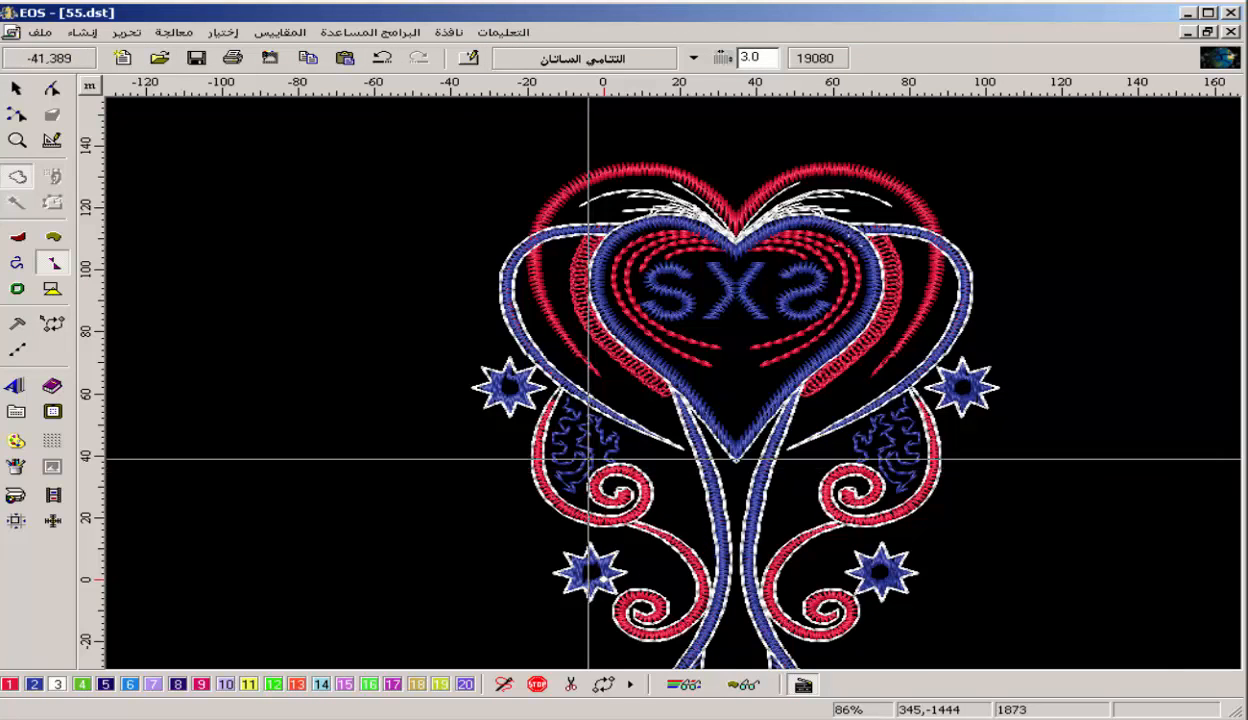
Inspect the thinned satin stitches in the lower motif, and reduce the density of all blocks by another 50%.
key("z")
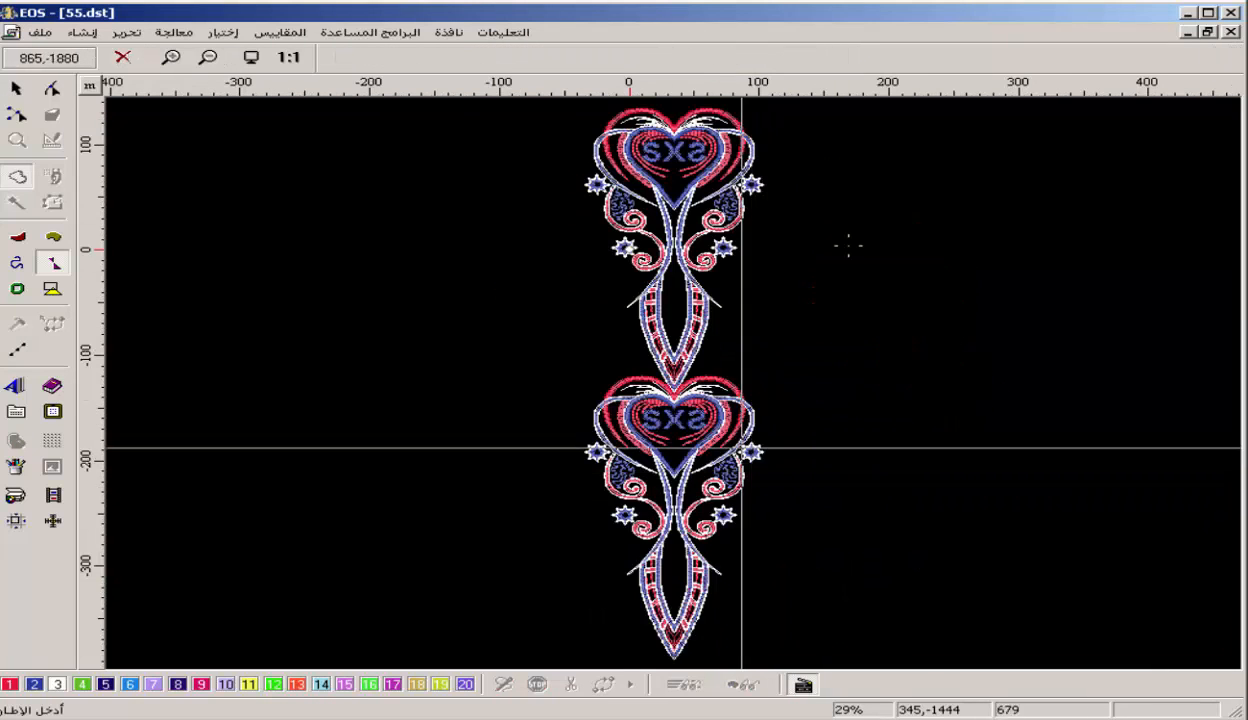
left_click_drag(781, 388, 678, 442)
key("z")
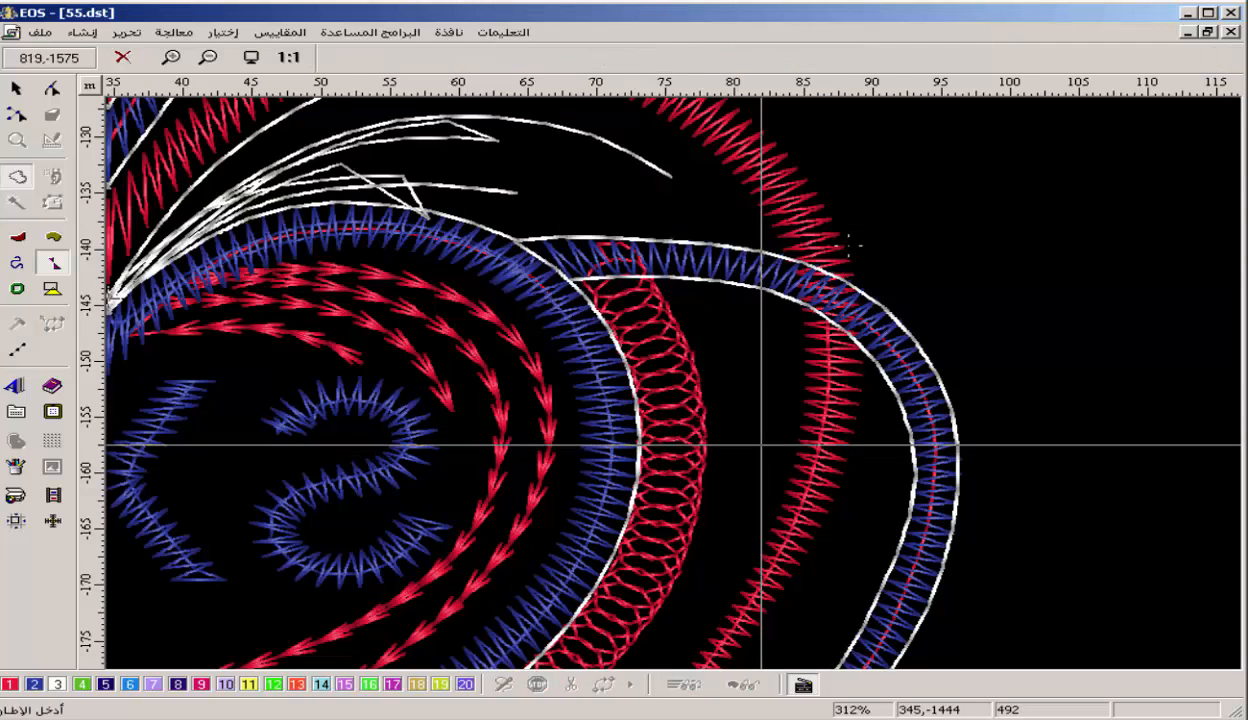
right_click(763, 444)
key("z")
left_click_drag(758, 482, 648, 540)
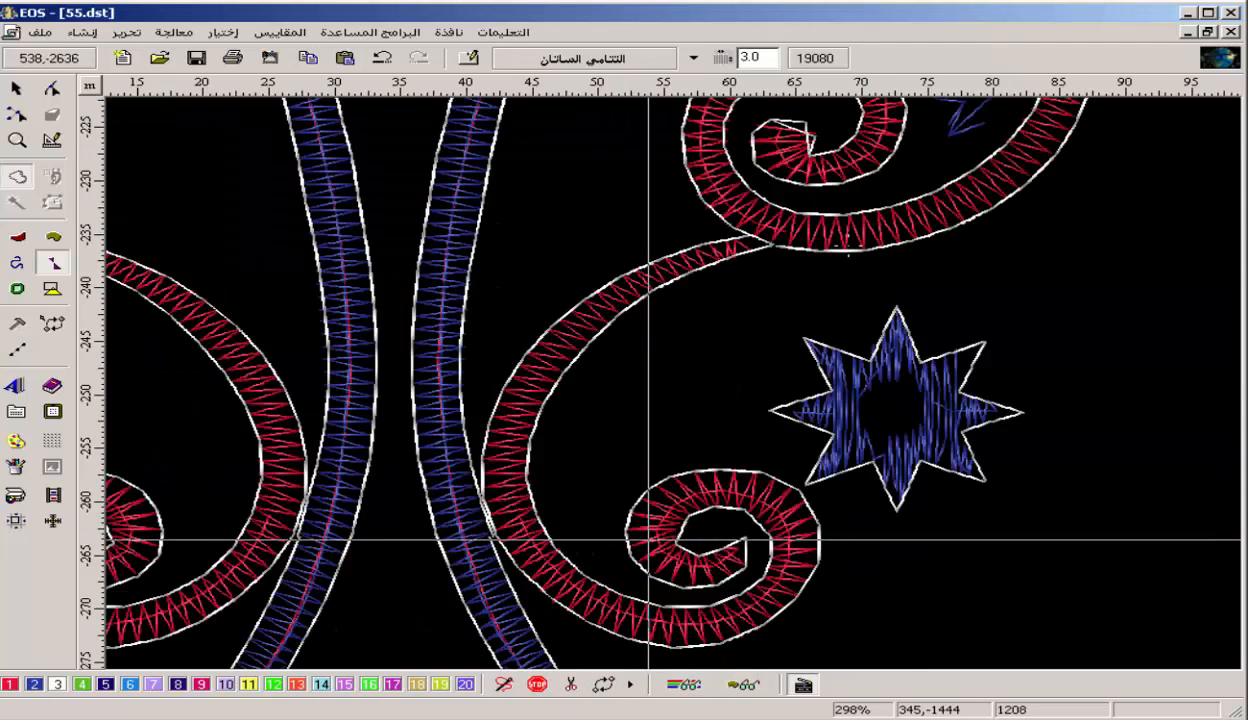
left_click(17, 89)
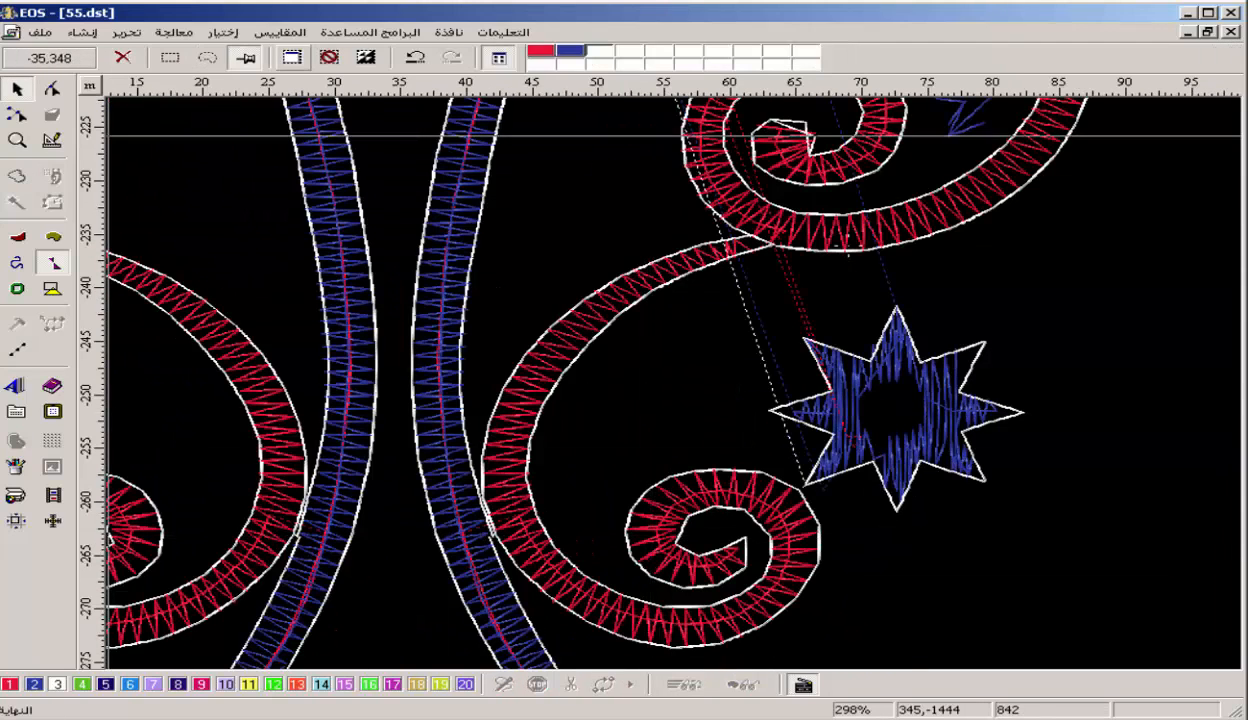
key("ctrl+a")
right_click(419, 183)
left_click(500, 365)
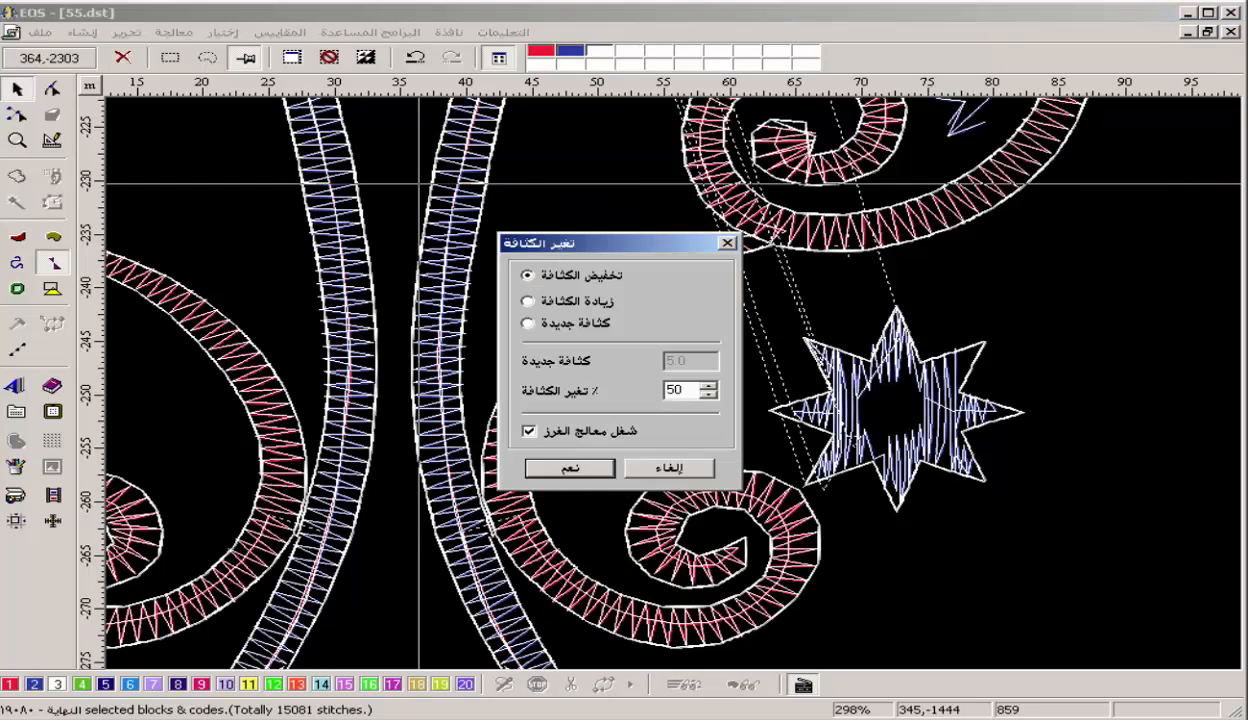
left_click(588, 465)
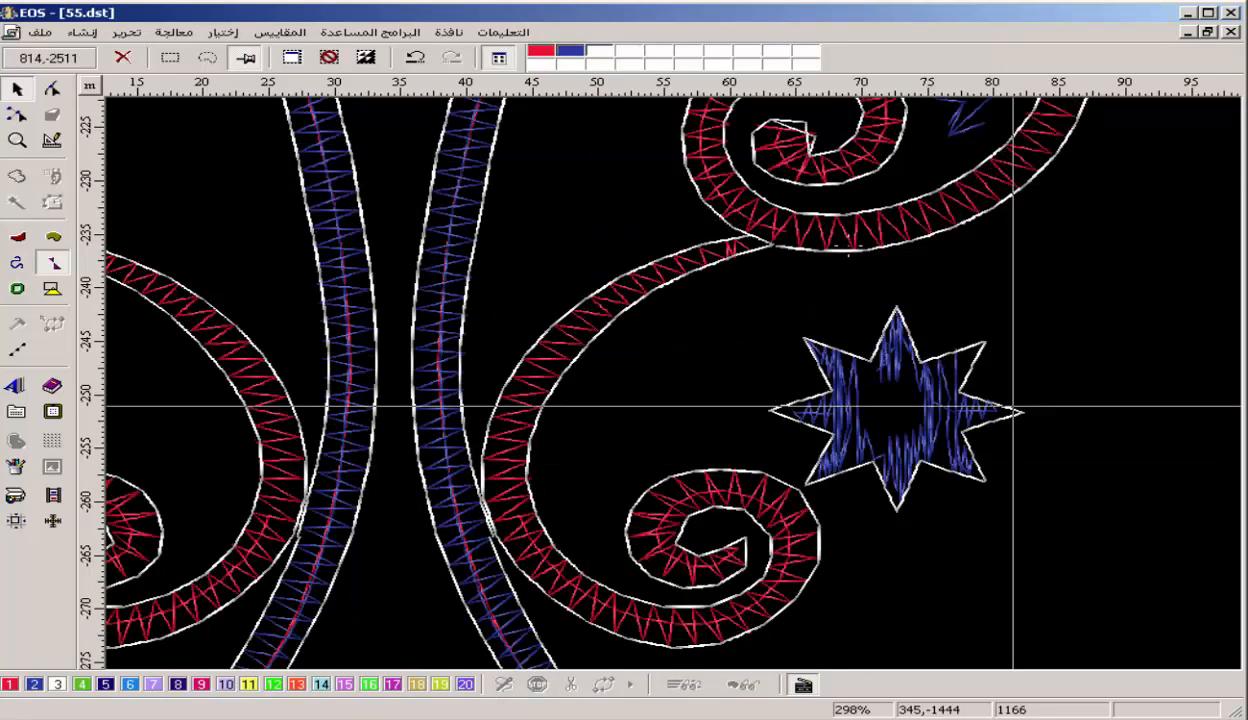
Examine the thinned fill of the lower motif's right-hand star, deselect the design, and inspect the area between the lower heart and scroll.
key("z")
left_click_drag(999, 298, 660, 432)
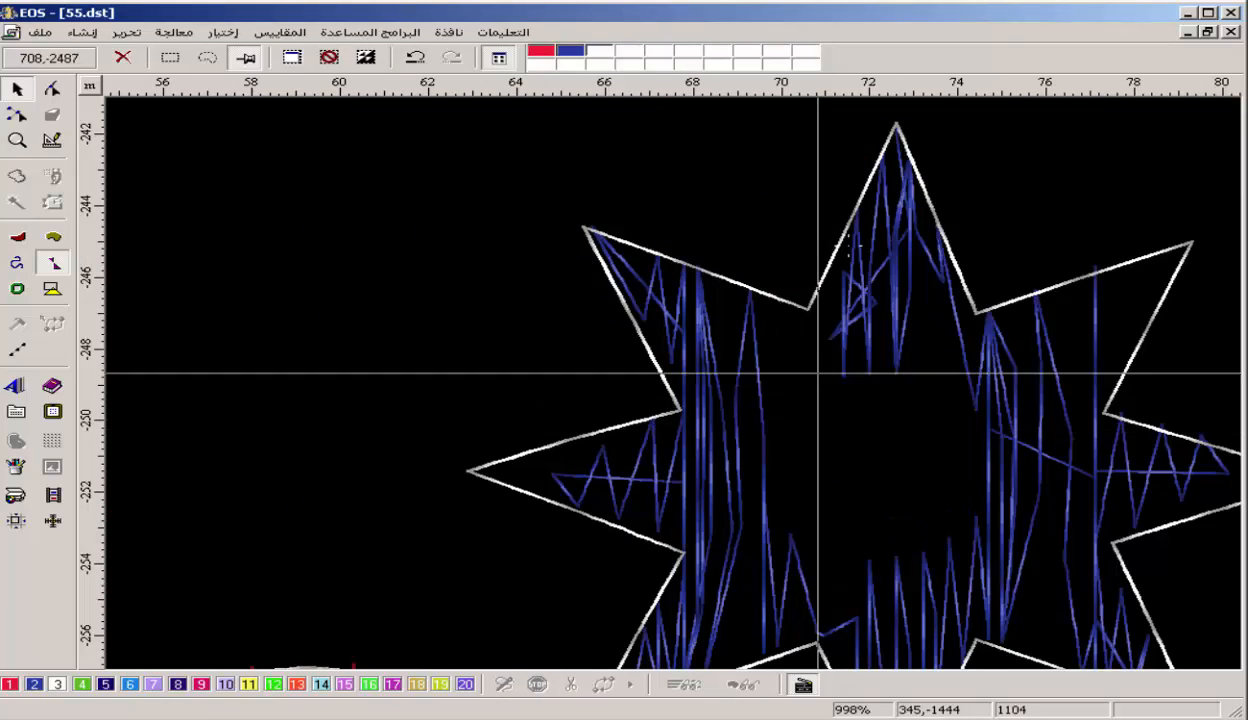
key("z")
right_click(790, 354)
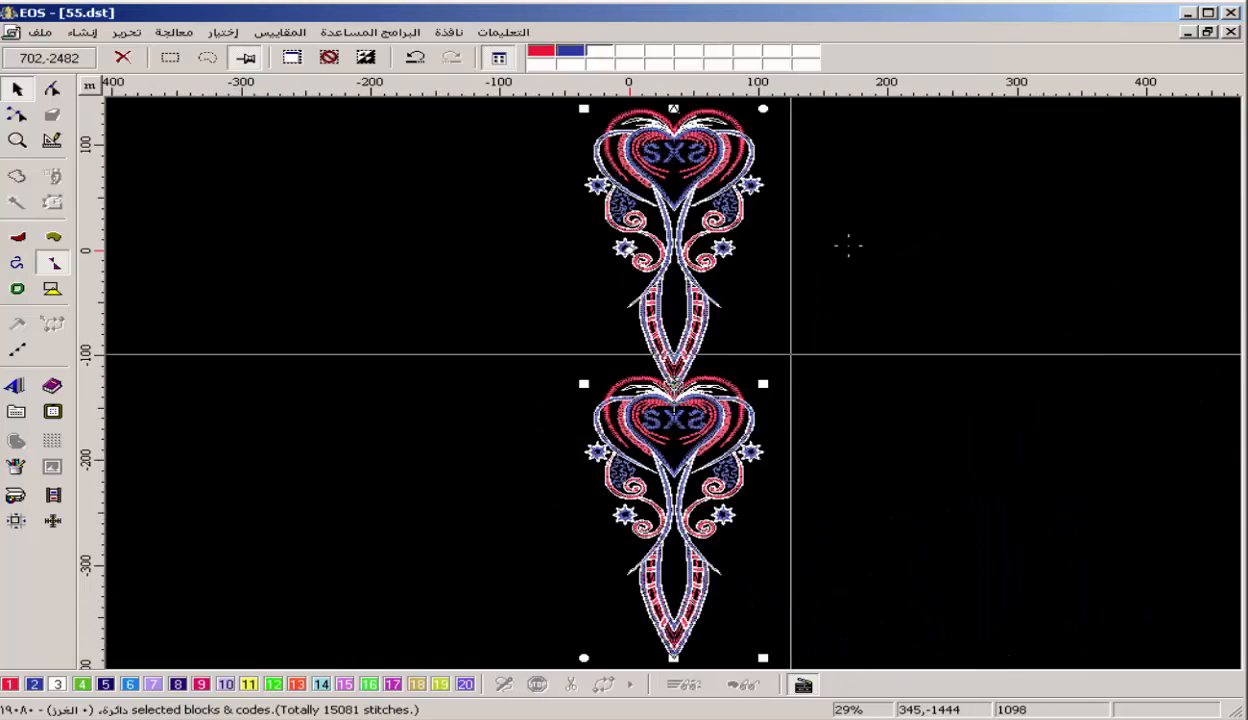
left_click(533, 254)
key("z")
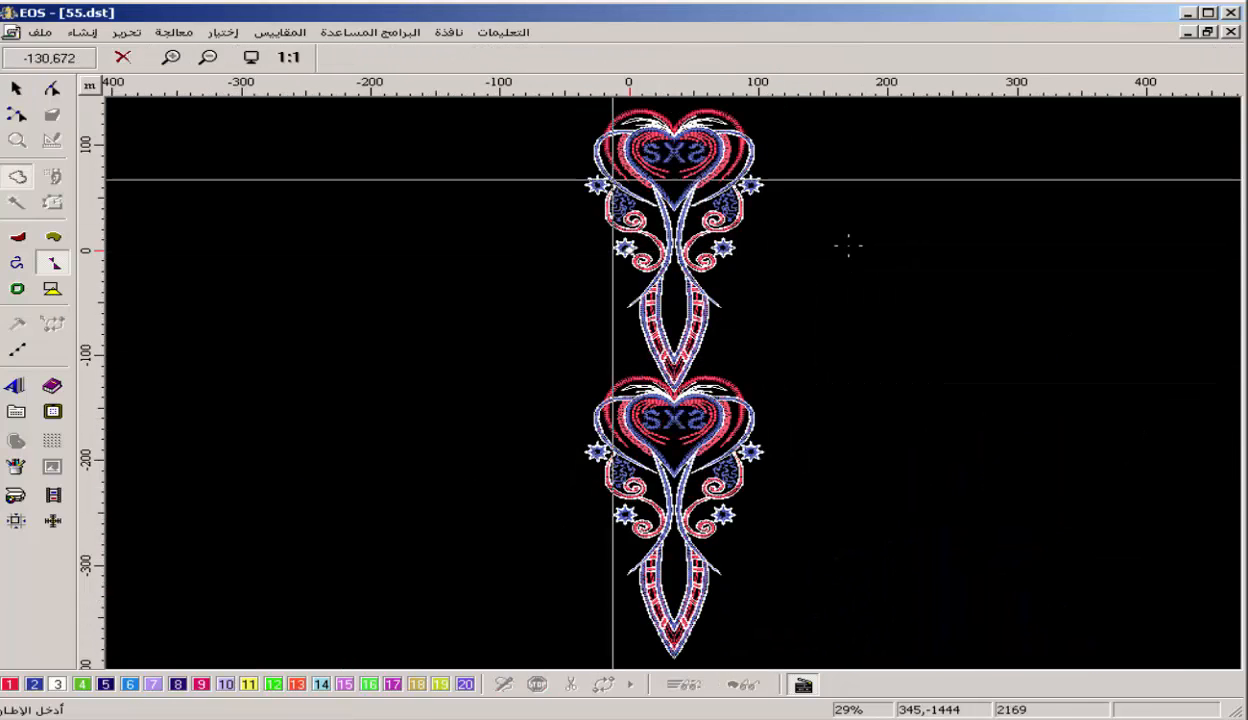
right_click(612, 178)
key("z")
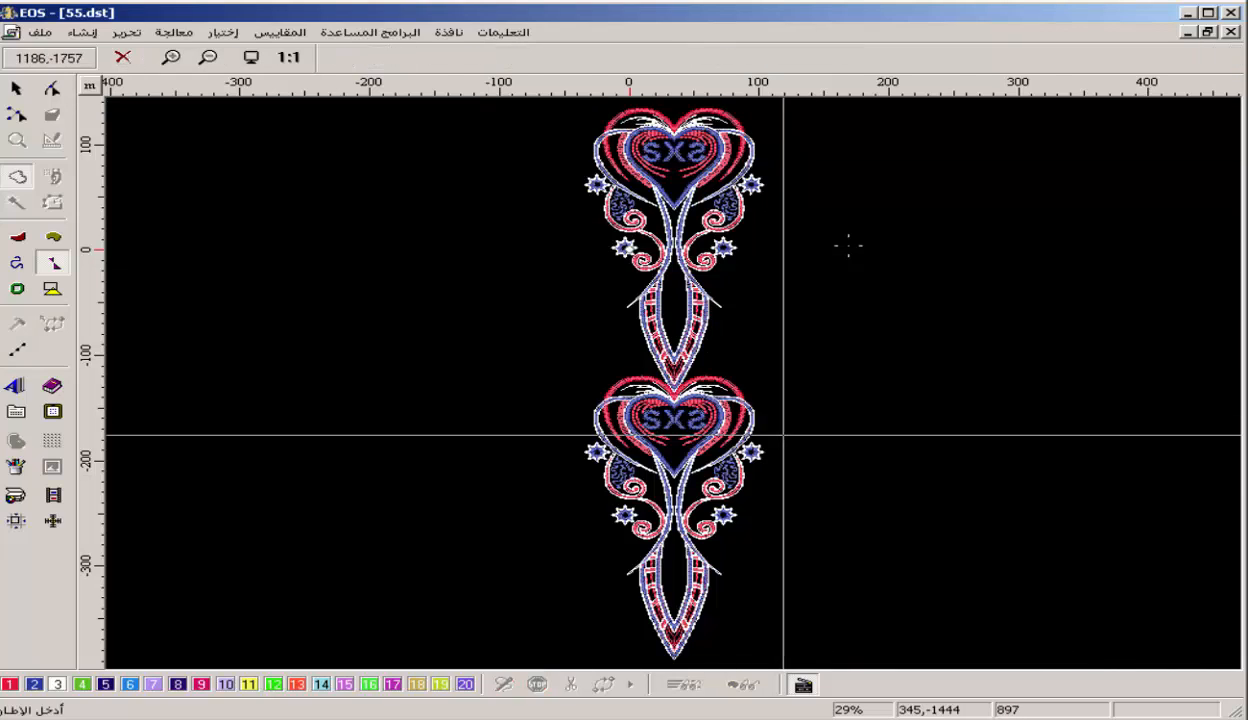
left_click_drag(783, 437, 633, 513)
key("z")
right_click(1046, 185)
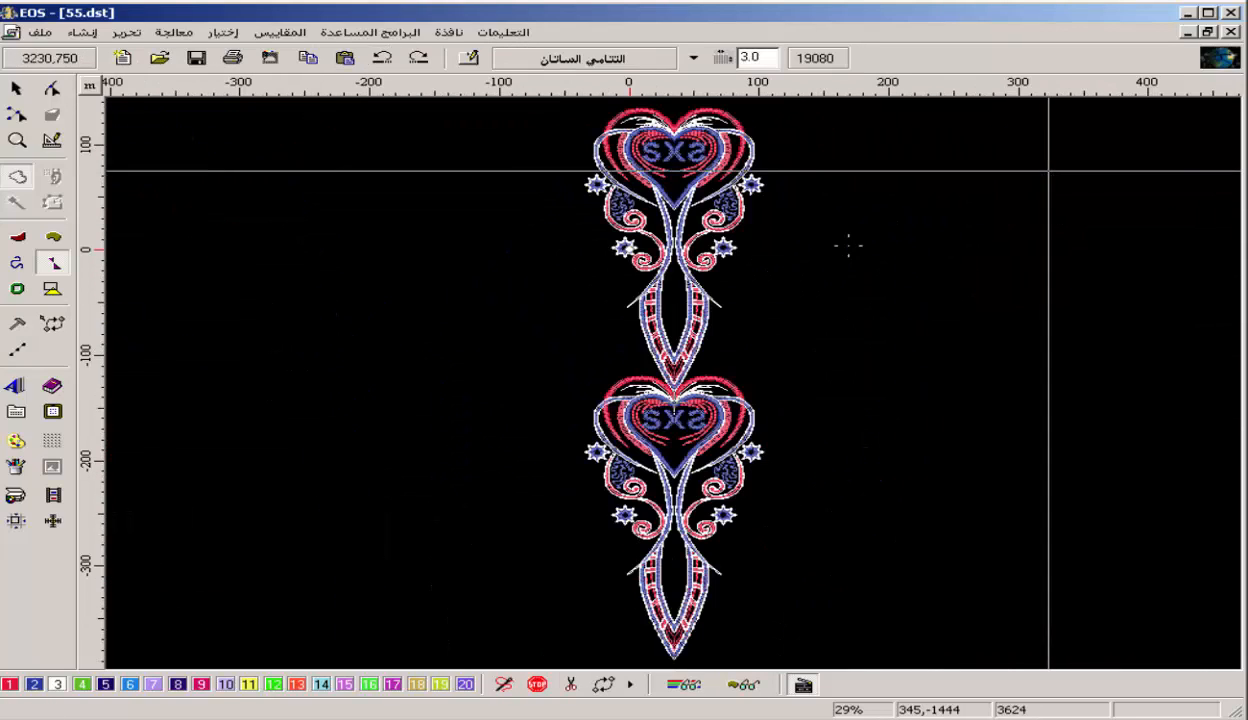
Examine the thinned stitches of the upper motif's heart outlines, SXS lettering and side stars.
key("z")
left_click_drag(815, 143, 543, 244)
key("Up")
key("Up")
key("Up")
key("Up")
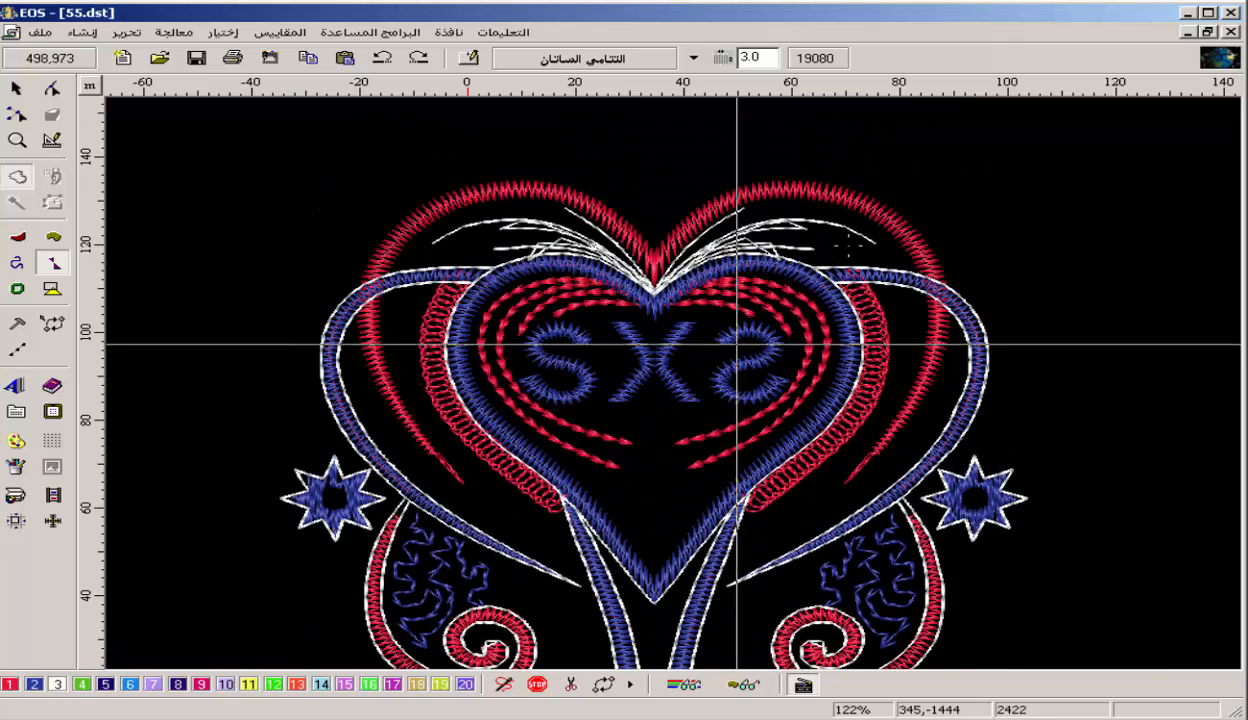
key("z")
right_click(741, 353)
Examine the satin, loop and star stitches along the lower right side of the lower motif's heart.
key("z")
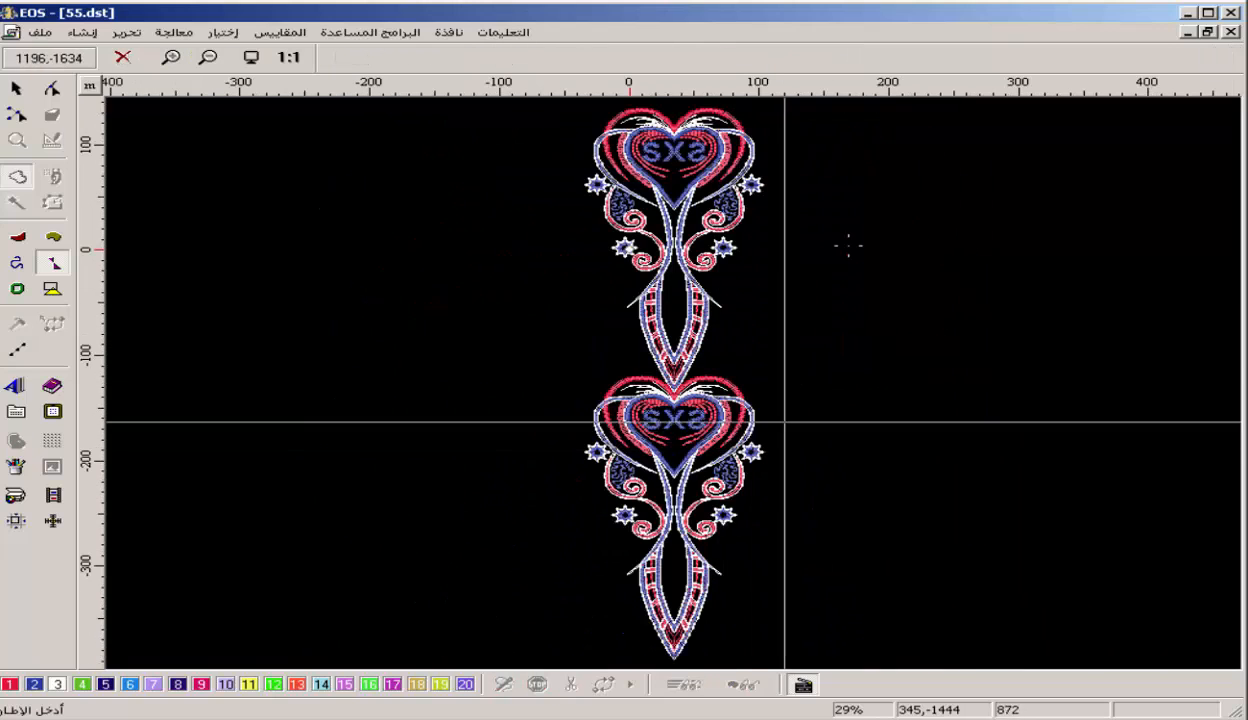
left_click_drag(785, 422, 719, 474)
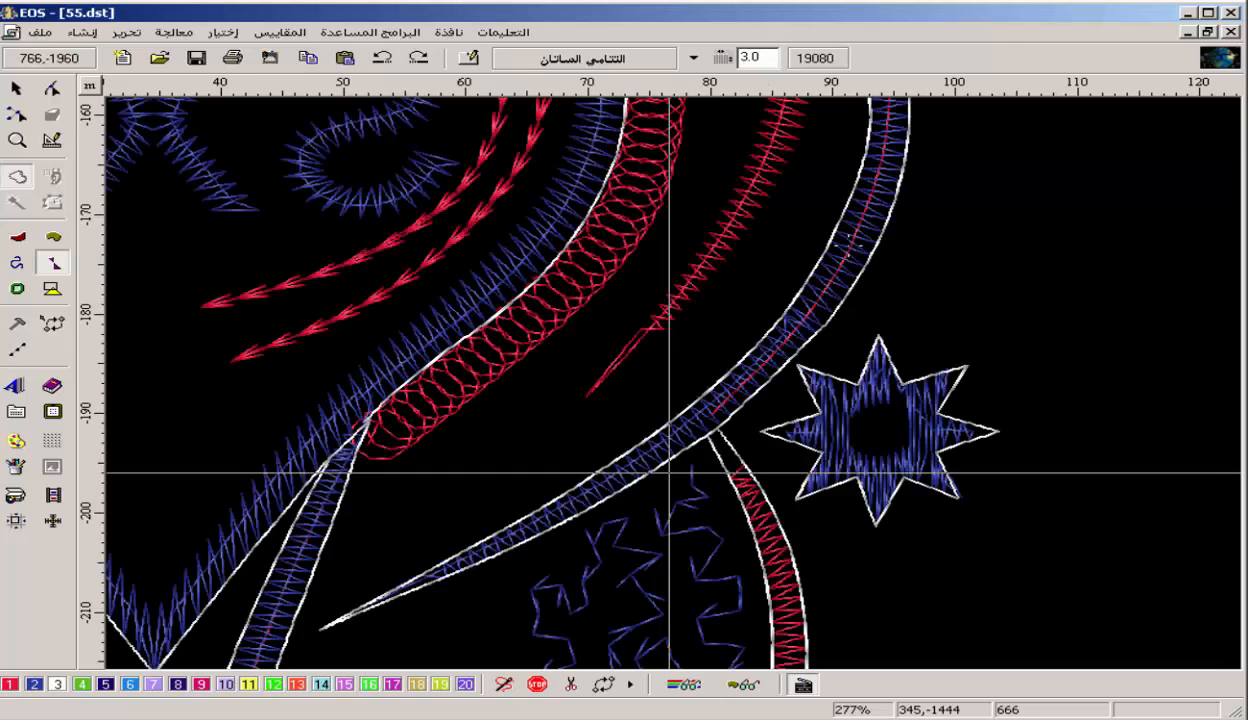
key("z")
right_click(669, 473)
key("z")
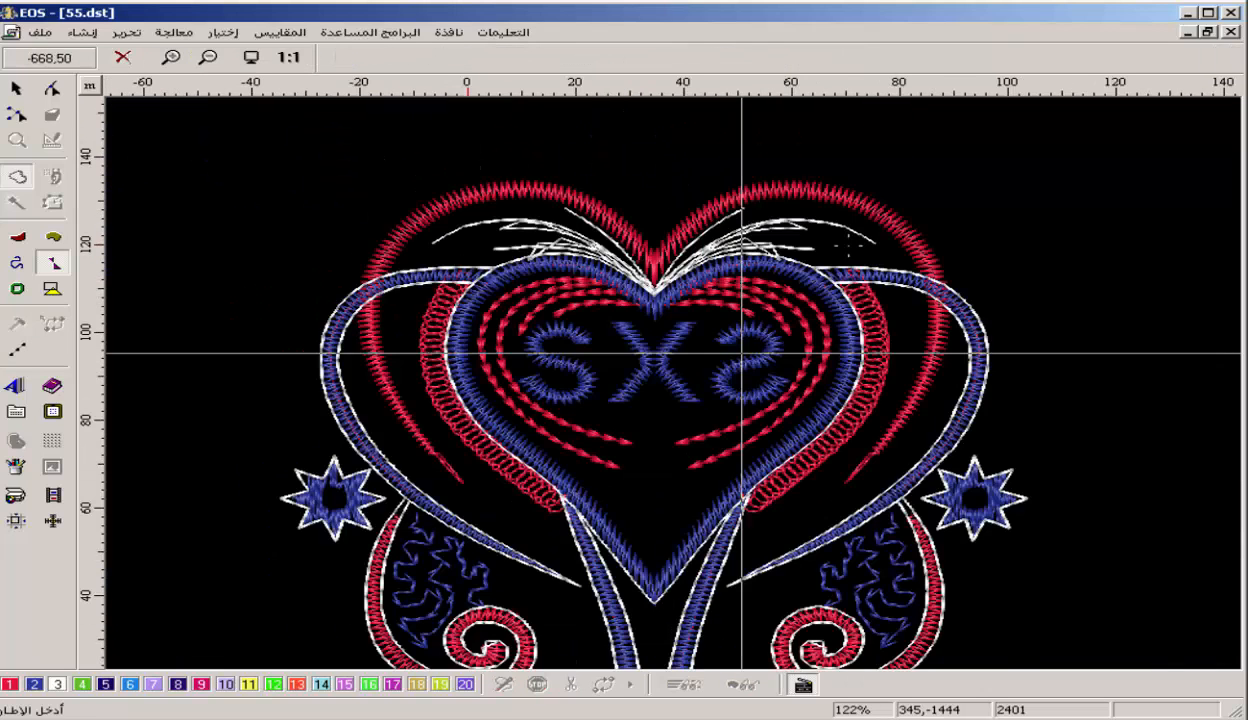
right_click(743, 352)
key("z")
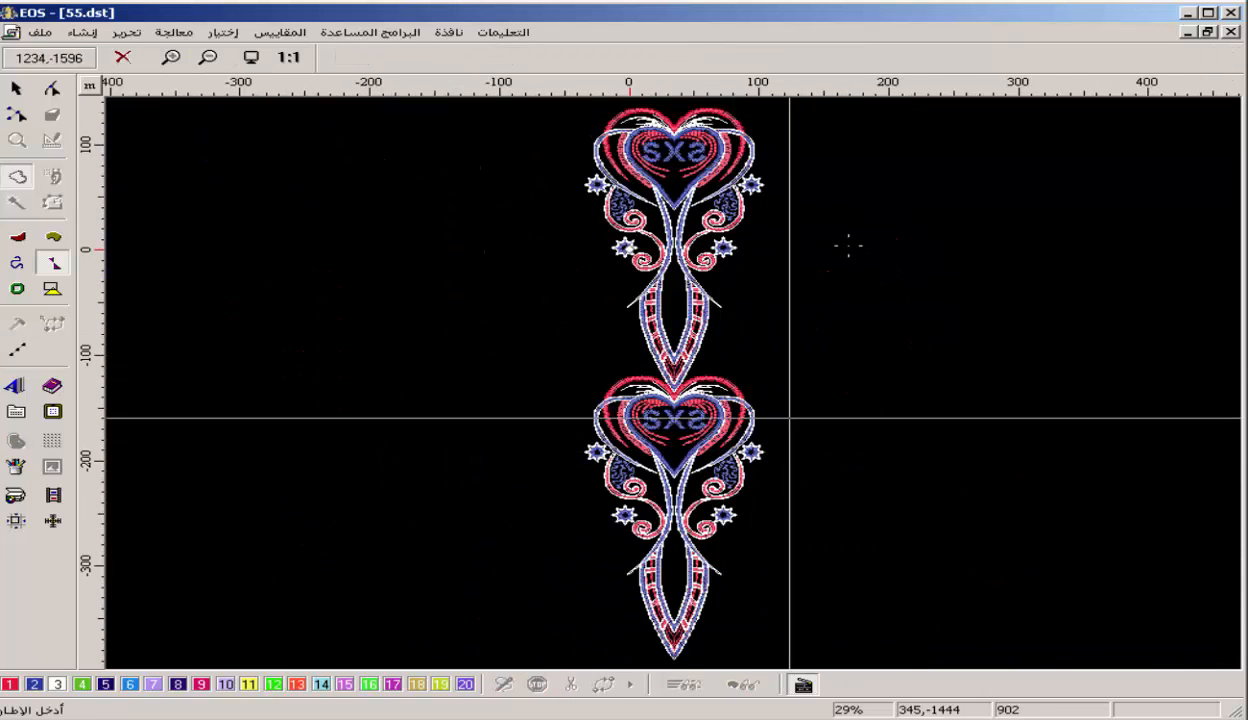
left_click_drag(789, 417, 669, 473)
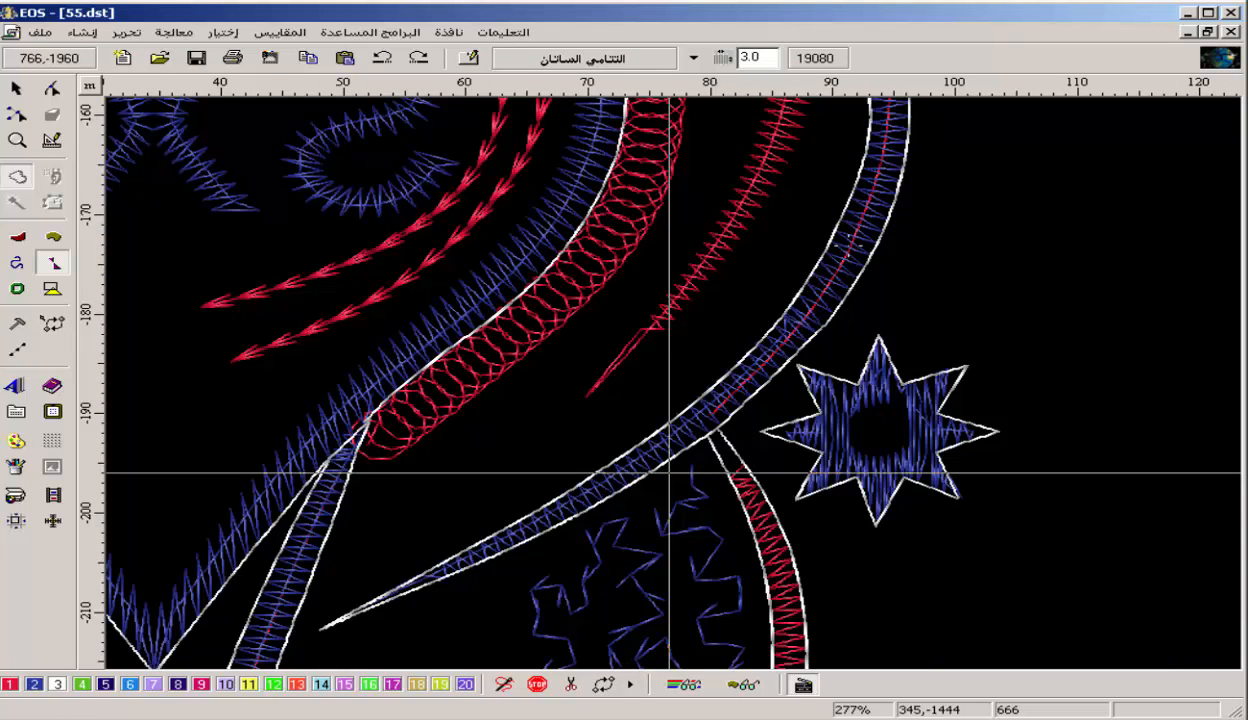
key("z")
right_click(669, 473)
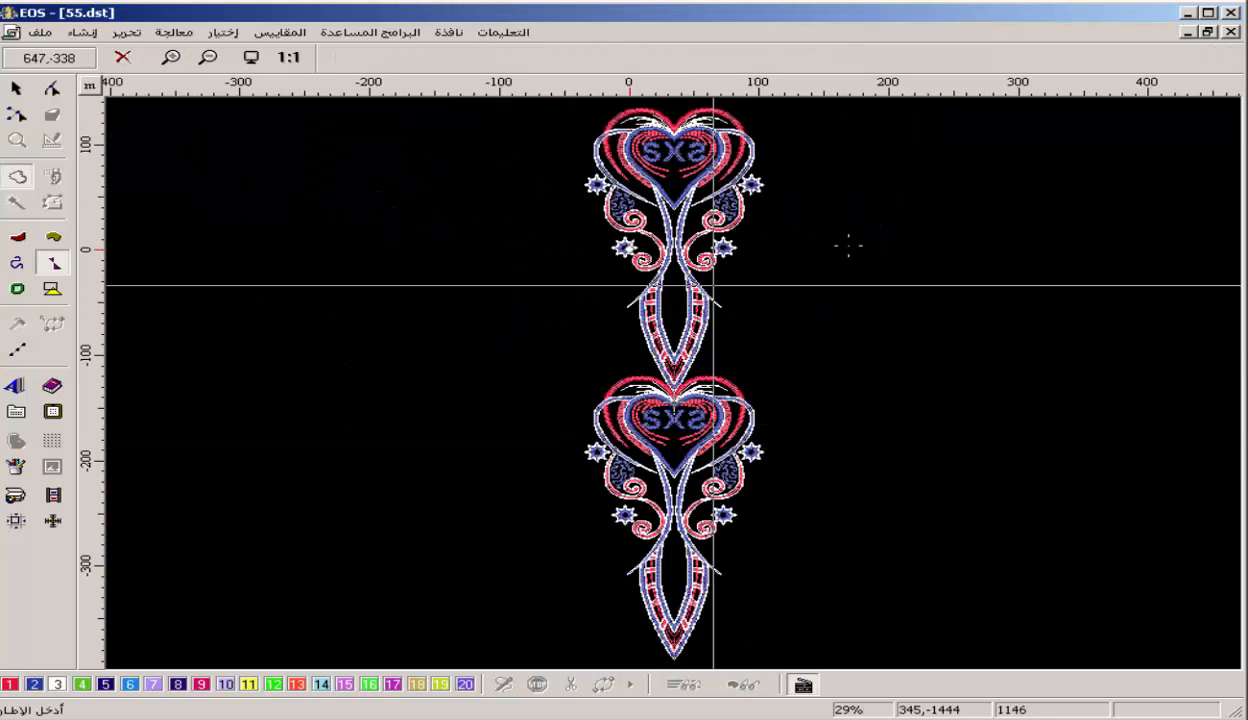